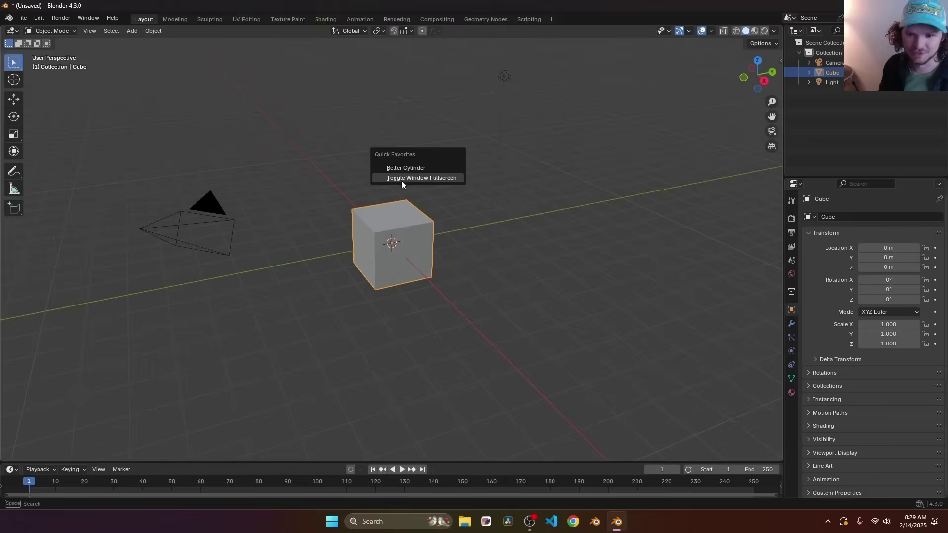
Maximize the viewport, delete the default cube and switch to Top view
click(402, 179)
key(KP_7)
key(Delete)
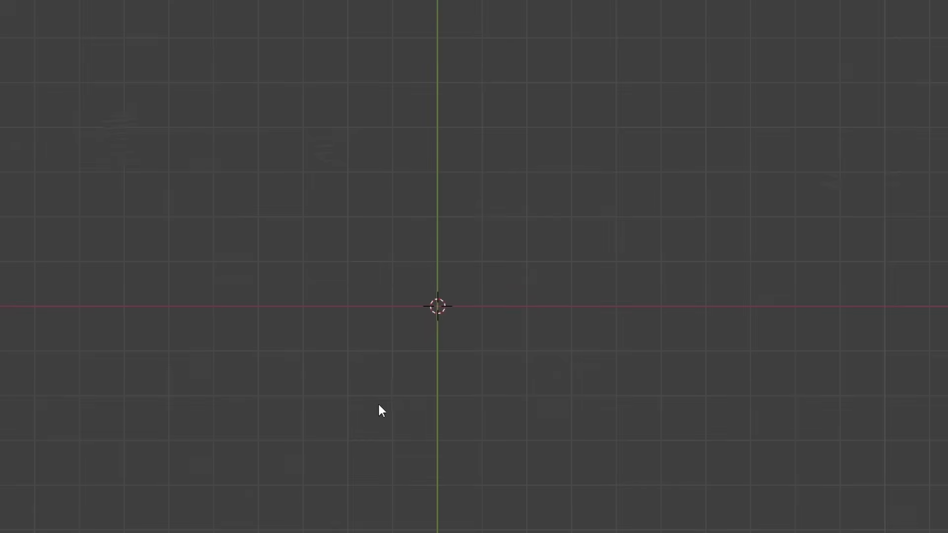
Sketch the worm's wavy path and arrow strokes as a freehand annotation
mouse_move(379, 406)
mouse_down()
mouse_move(415, 395)
mouse_move(431, 312)
mouse_move(425, 196)
mouse_move(477, 143)
mouse_up()
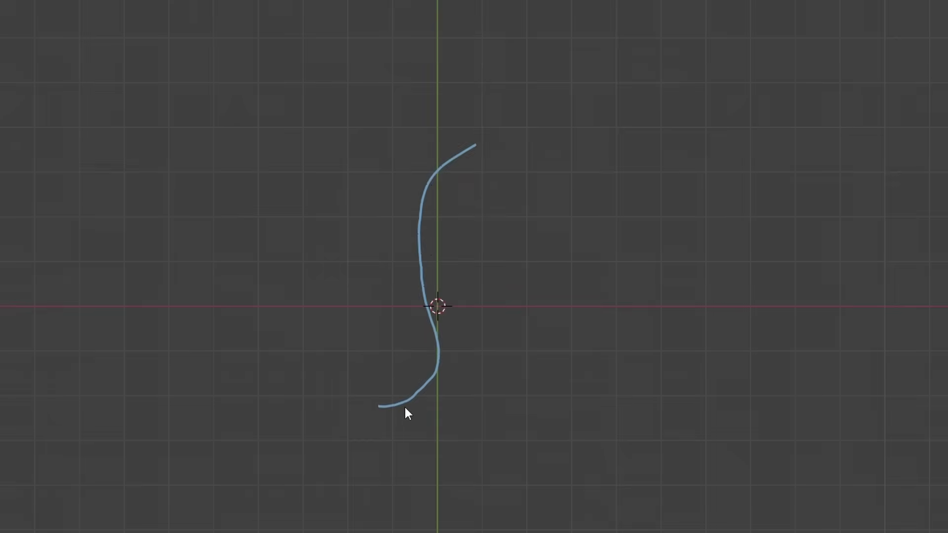
scroll(407, 413, up, 3)
mouse_move(425, 434)
mouse_down()
mouse_move(391, 465)
mouse_move(445, 419)
mouse_move(385, 483)
mouse_up()
drag(441, 408, 431, 433)
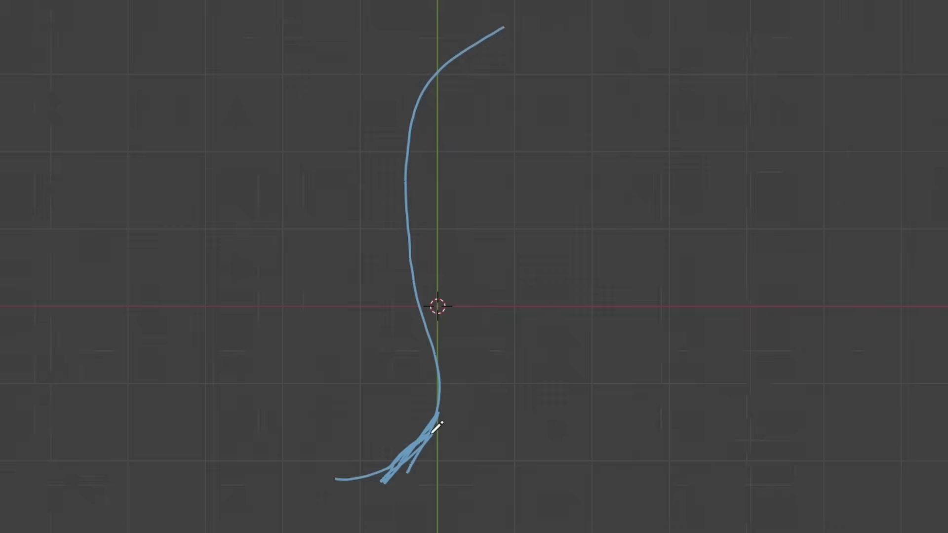
mouse_move(411, 488)
mouse_down()
mouse_move(454, 437)
mouse_move(445, 334)
mouse_move(439, 352)
mouse_up()
drag(426, 165, 451, 96)
drag(668, 266, 736, 245)
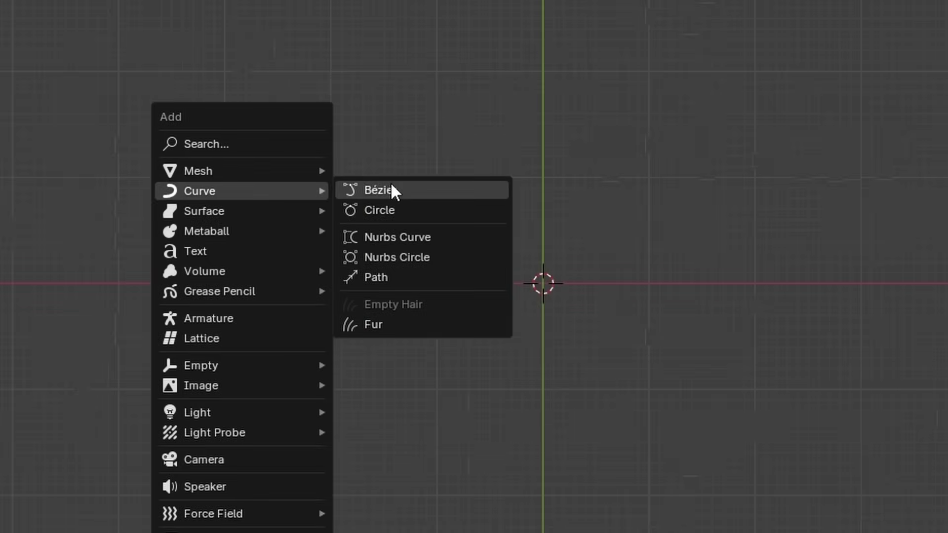
Add a Bézier curve and reshape its points and handles into a wavy line
click(394, 190)
key(Tab)
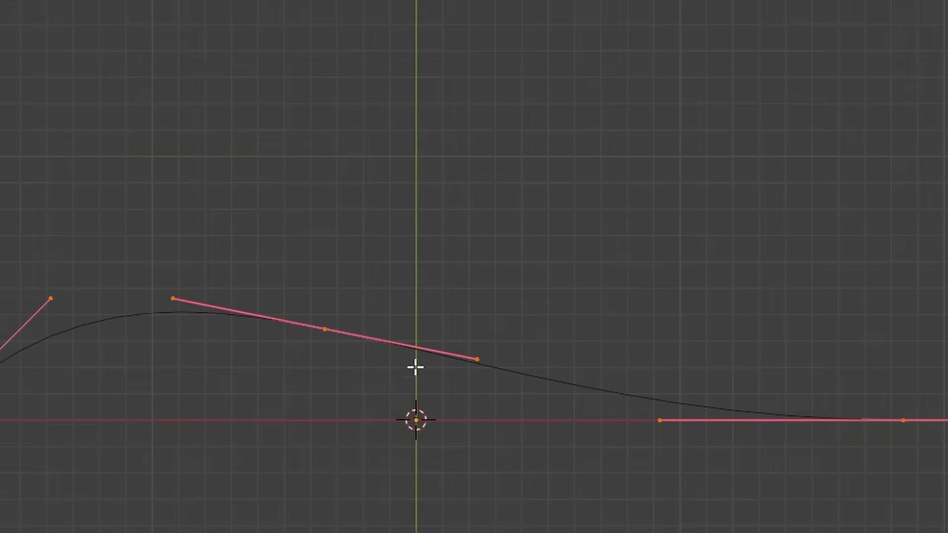
key(r)
click(652, 447)
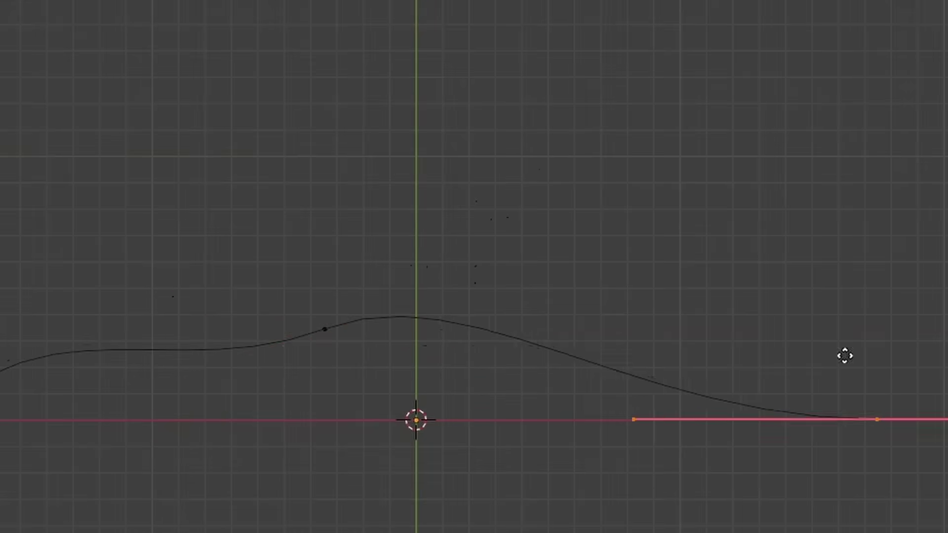
key(g)
key(r)
click(790, 362)
Set the curve's Resolution Preview U to 30
click(720, 235)
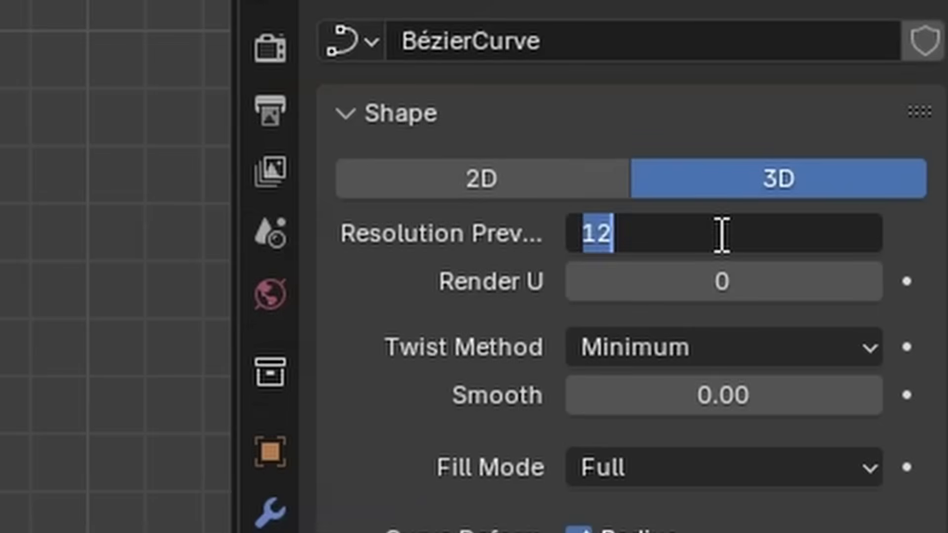
text(30)
key(Return)
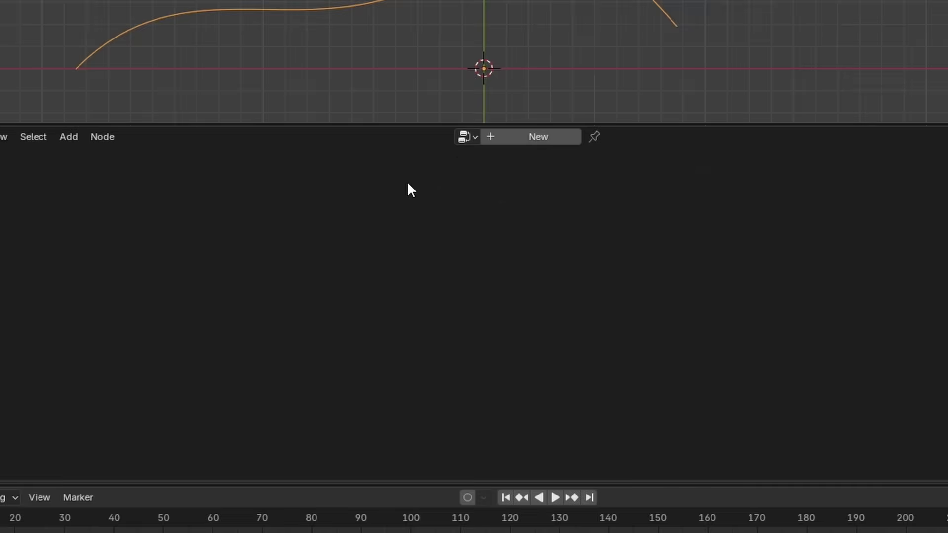
Create a Geometry Nodes tree, insert a Trim Curve node on the link, and lower its End factor
click(516, 140)
shift+middle_drag(391, 64, 498, 0)
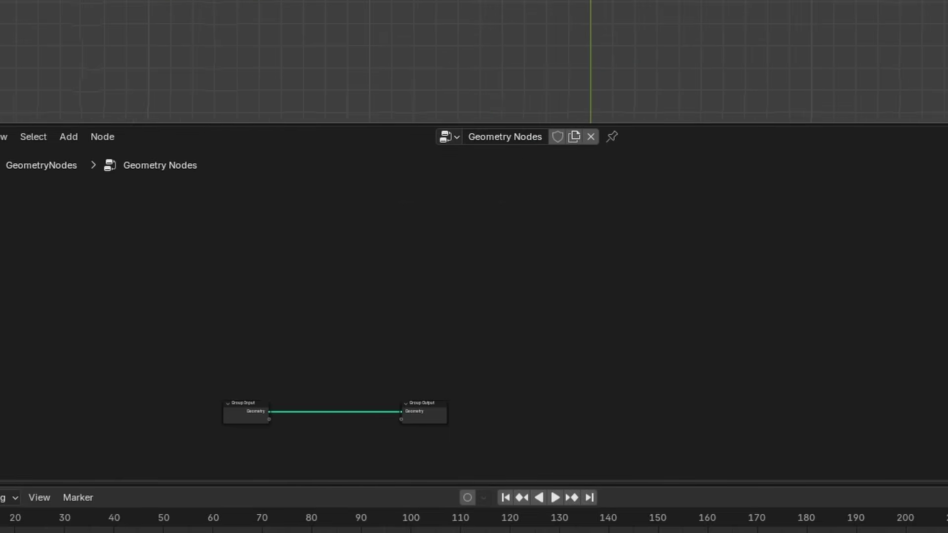
scroll(316, 406, up, 2)
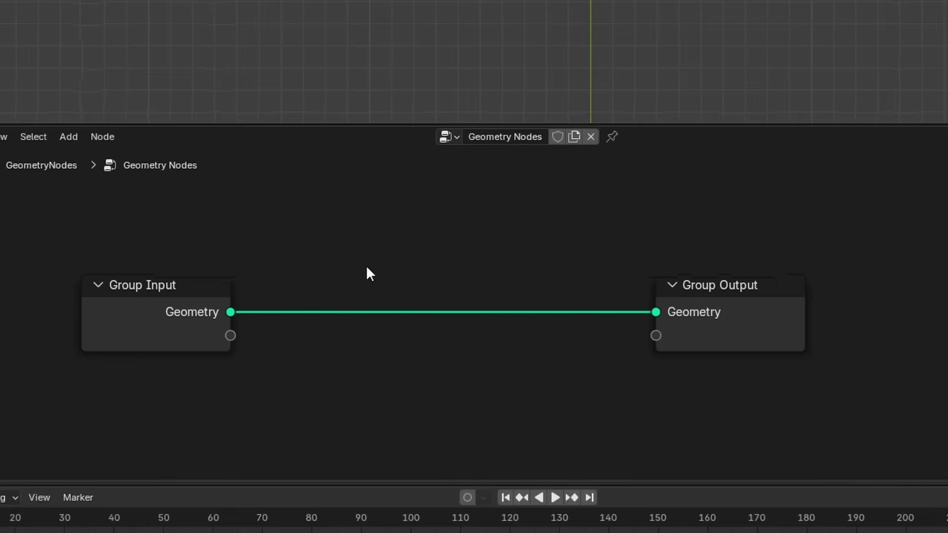
key(shift+a)
text(trim)
key(Return)
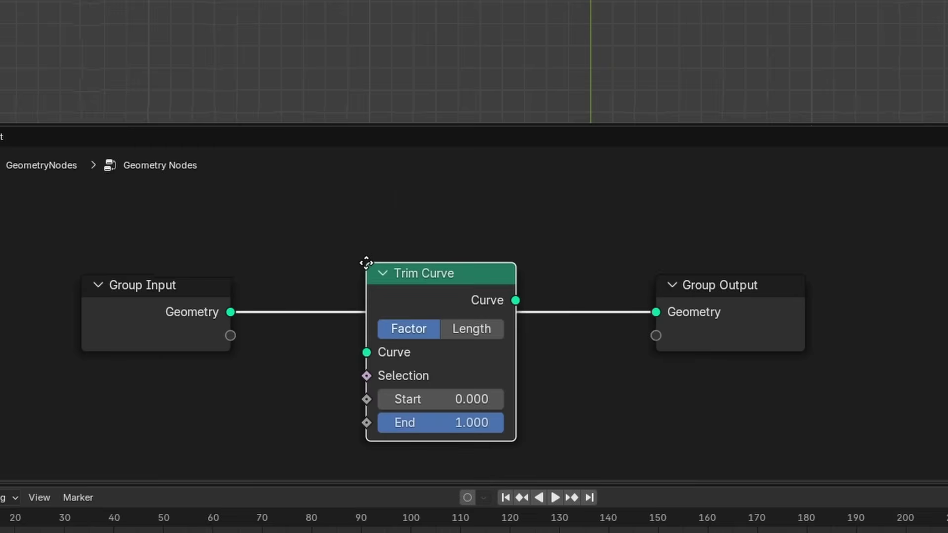
click(353, 203)
drag(457, 359, 455, 360)
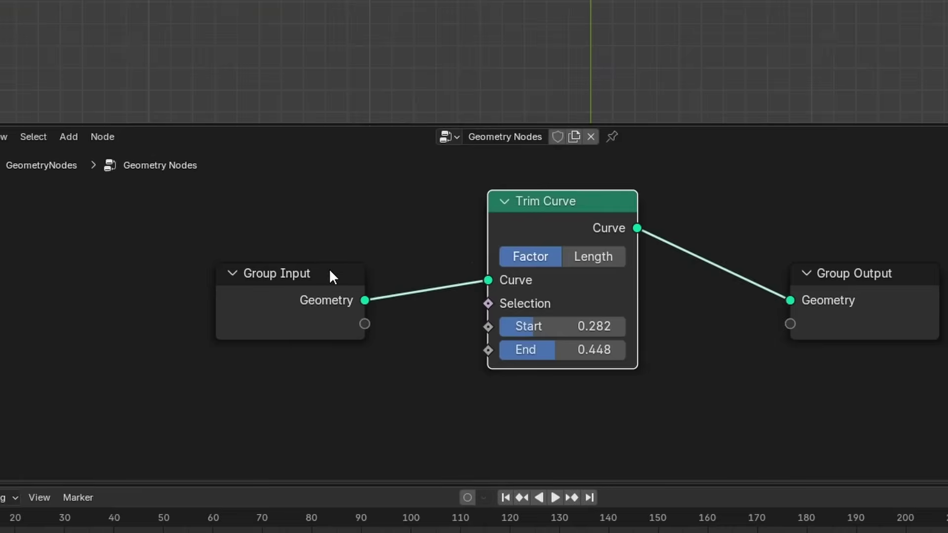
Drive Trim Curve Start with Scene Time seconds divided by 5
drag(329, 269, 164, 197)
scroll(395, 306, up, 2)
drag(500, 301, 237, 308)
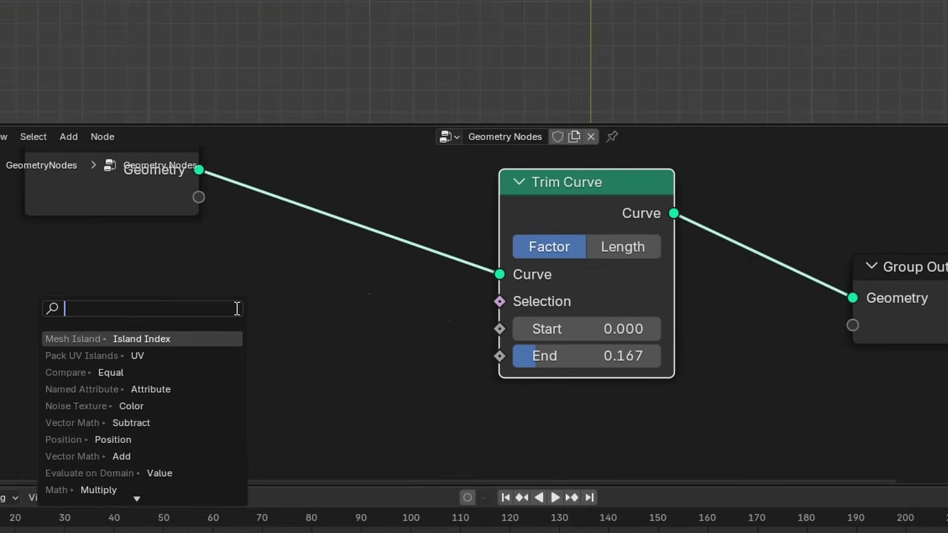
text(time)
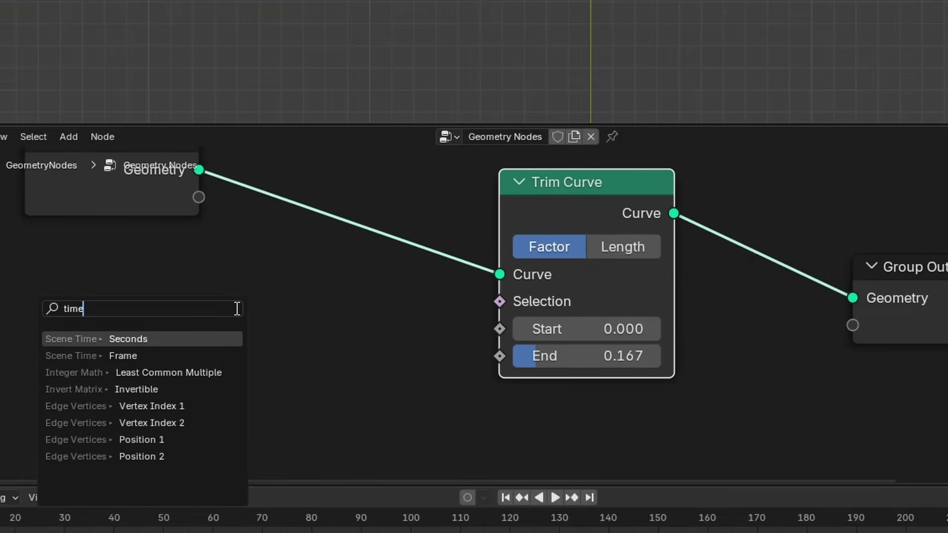
key(Return)
click(212, 311)
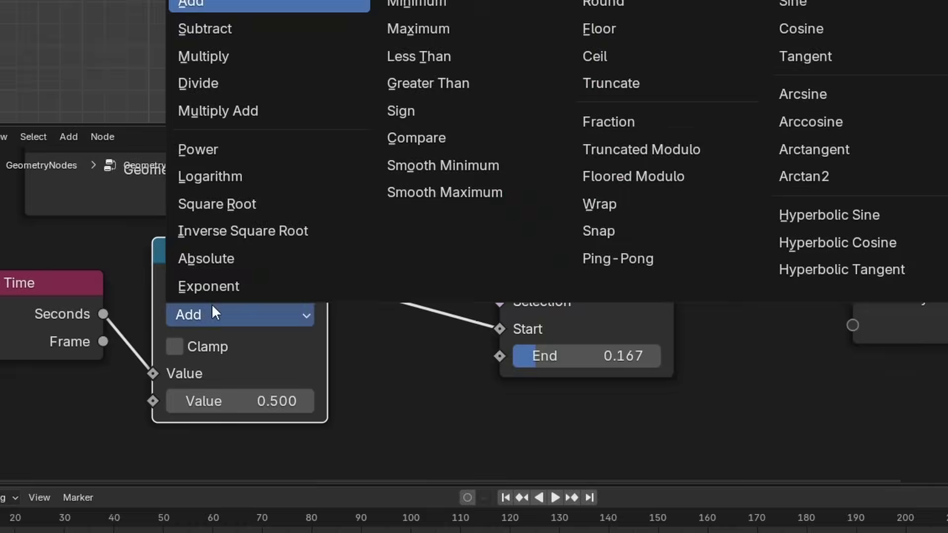
click(212, 81)
click(242, 401)
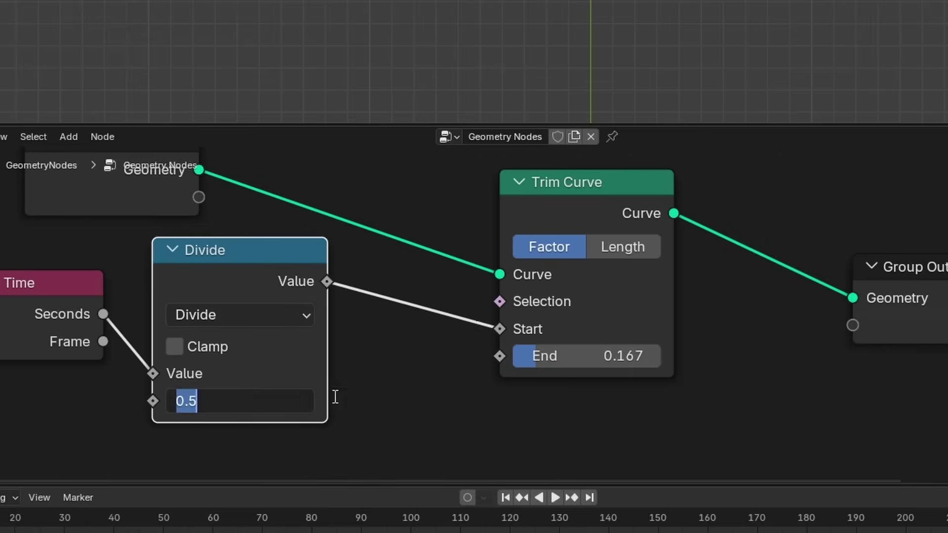
text(5)
key(Return)
middle_drag(336, 397, 572, 397)
drag(132, 423, 234, 310)
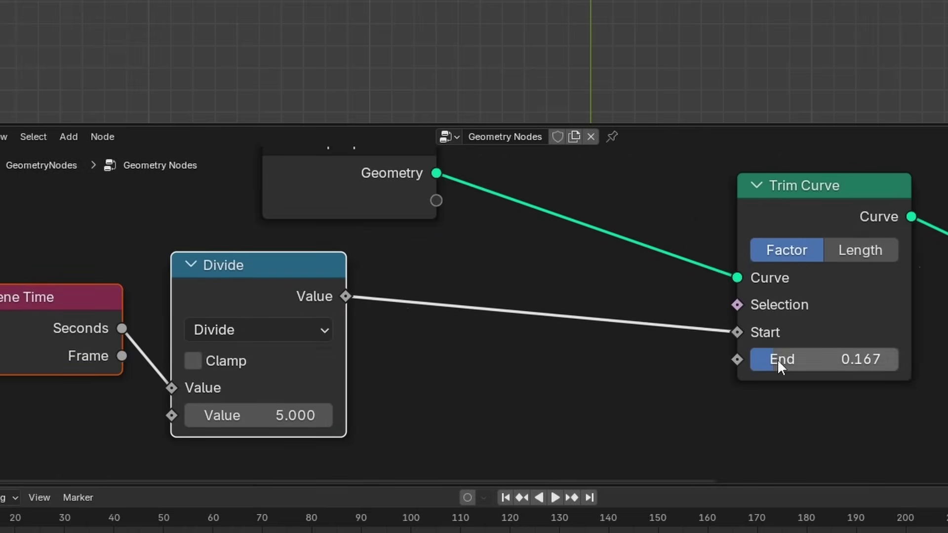
Feed Trim Curve End from a Math Add node adding 0.2 to the divided time
drag(779, 368, 815, 368)
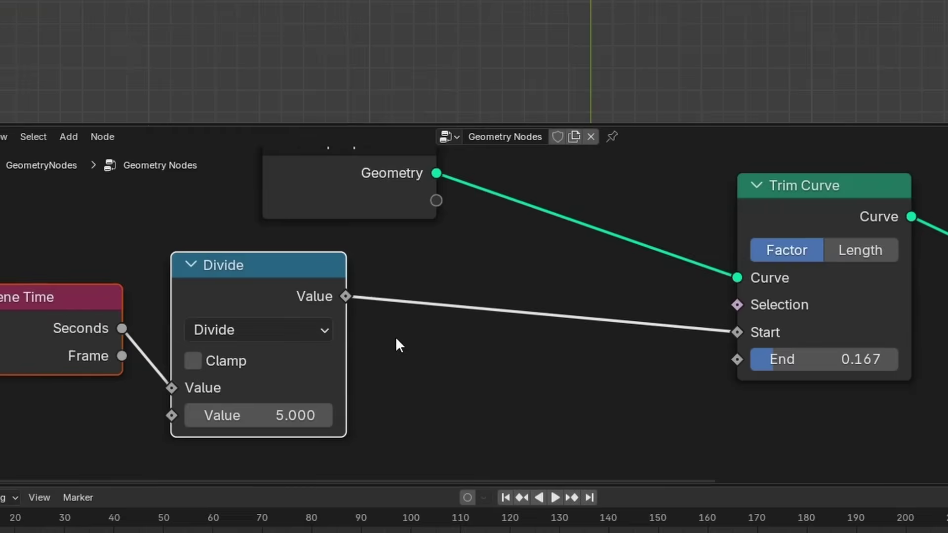
drag(275, 266, 474, 346)
text(a)
click(509, 409)
click(558, 345)
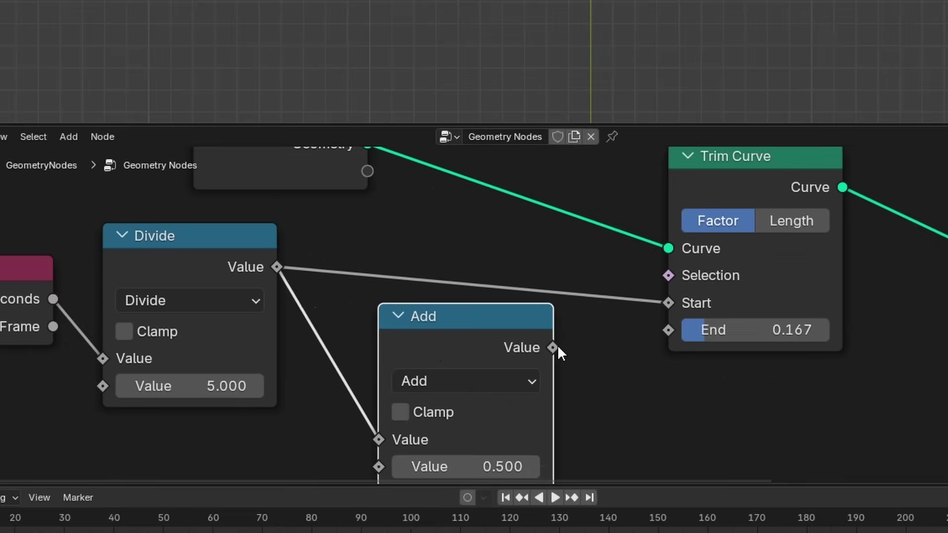
drag(558, 344, 655, 334)
click(524, 460)
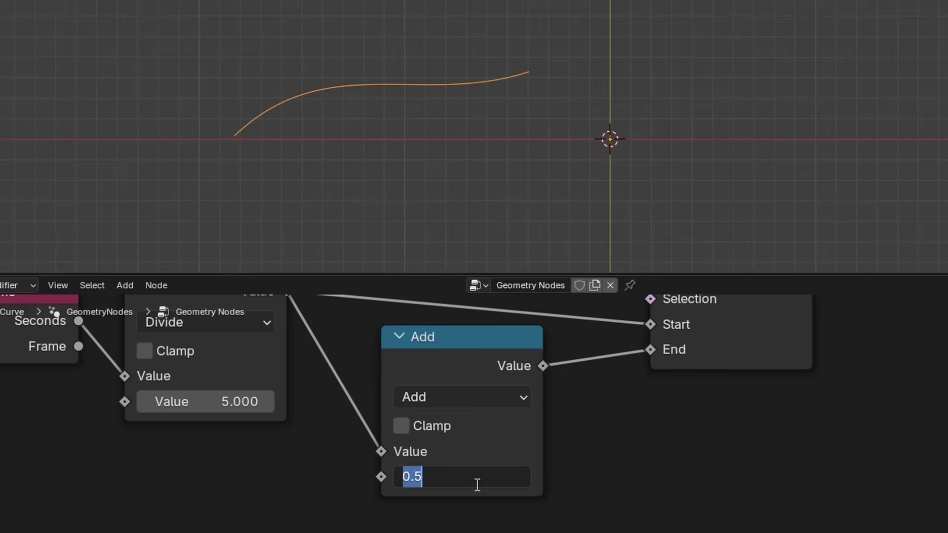
text(0.2)
key(Return)
middle_drag(235, 443, 390, 484)
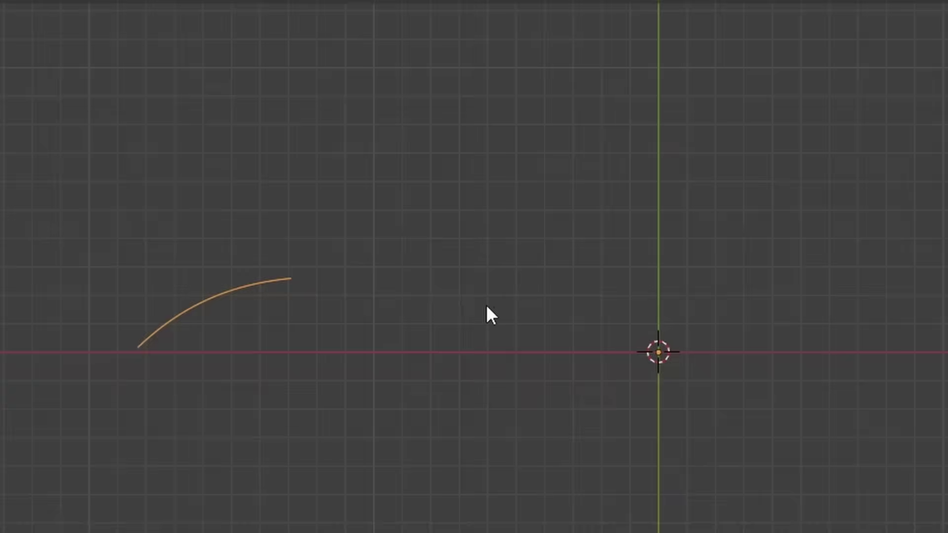
scroll(499, 281, down, 1)
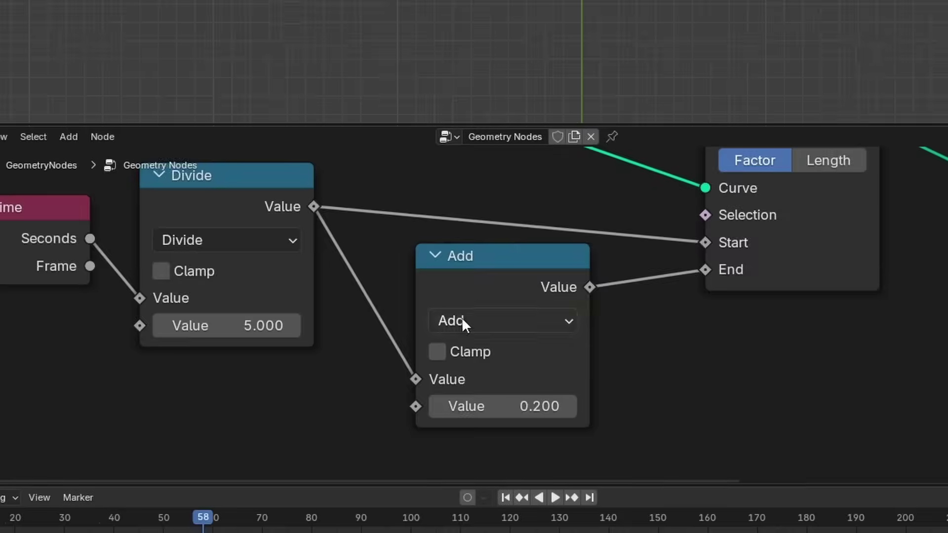
Group the trim nodes into a node group named 'worm' and sketch arrows above and below the curve
key(Home)
key(ctrl+g)
key(Tab)
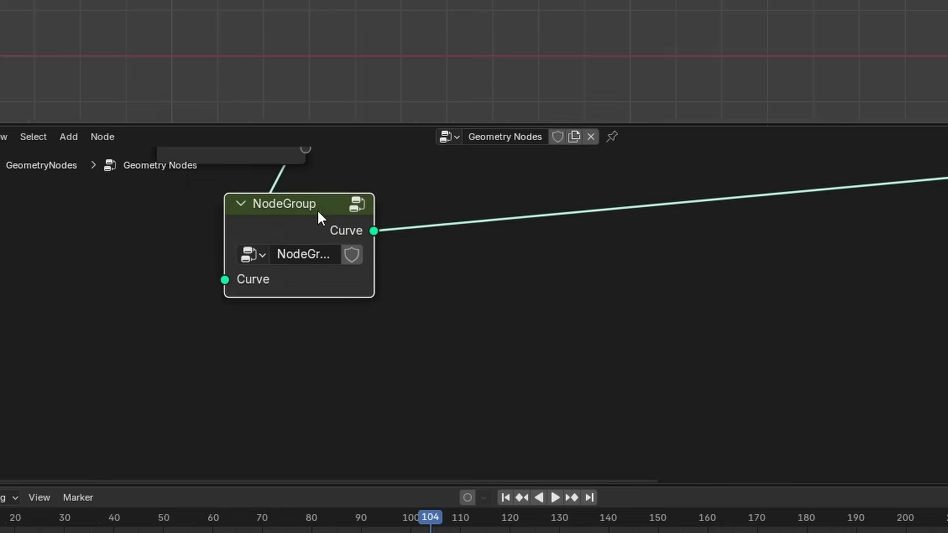
drag(318, 210, 378, 212)
click(390, 218)
text(worm)
key(Return)
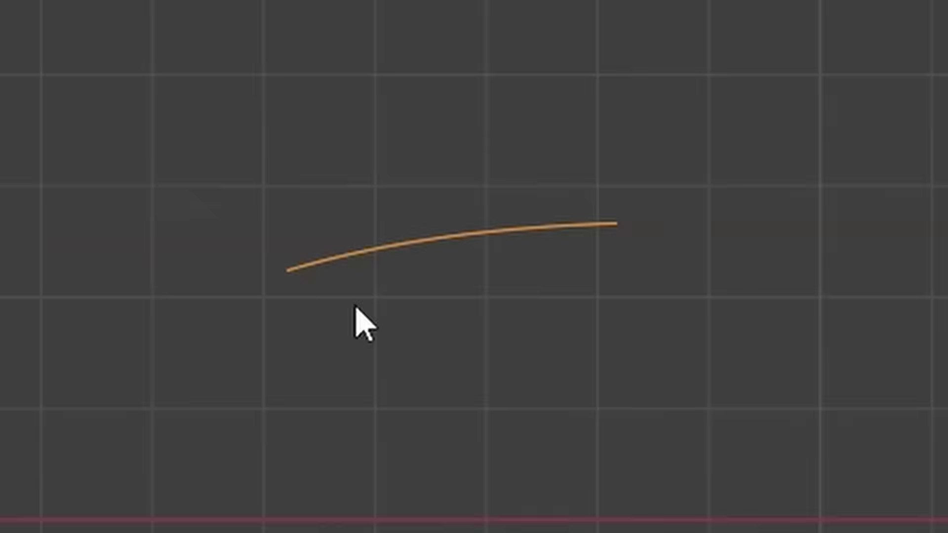
mouse_move(350, 253)
mouse_down()
mouse_move(328, 174)
mouse_move(323, 214)
mouse_move(360, 195)
mouse_up()
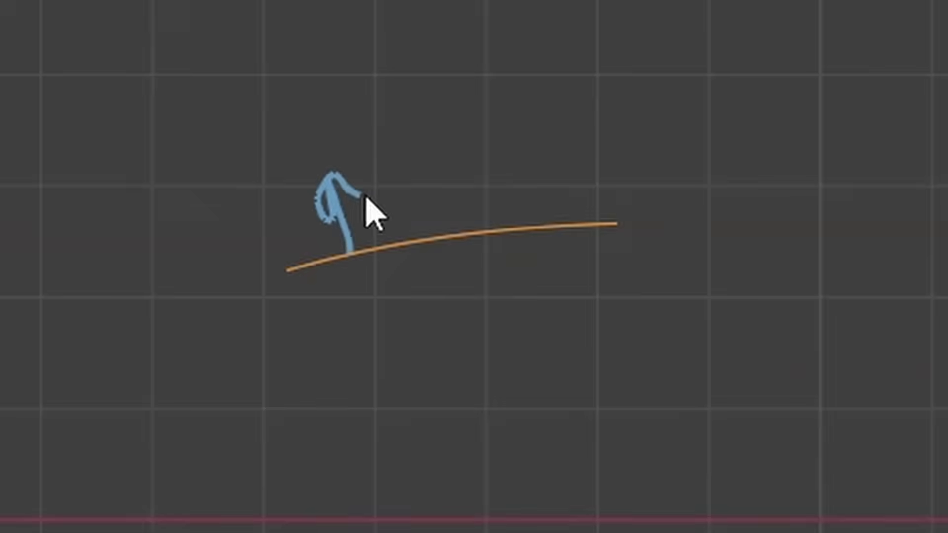
mouse_move(429, 254)
mouse_down()
mouse_move(432, 316)
mouse_move(421, 330)
mouse_move(477, 296)
mouse_up()
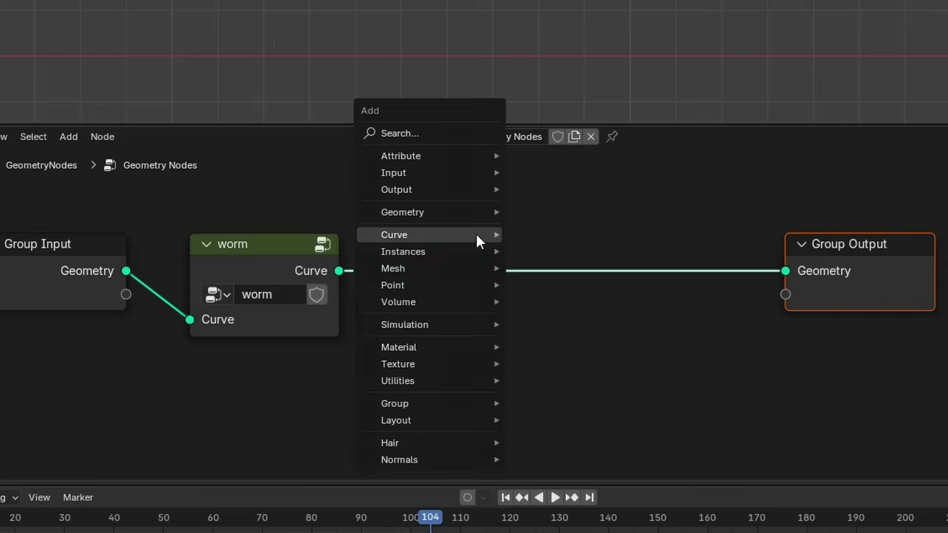
Insert Set Position after worm with a Noise Texture Color linked to its Offset
text(set)
click(567, 282)
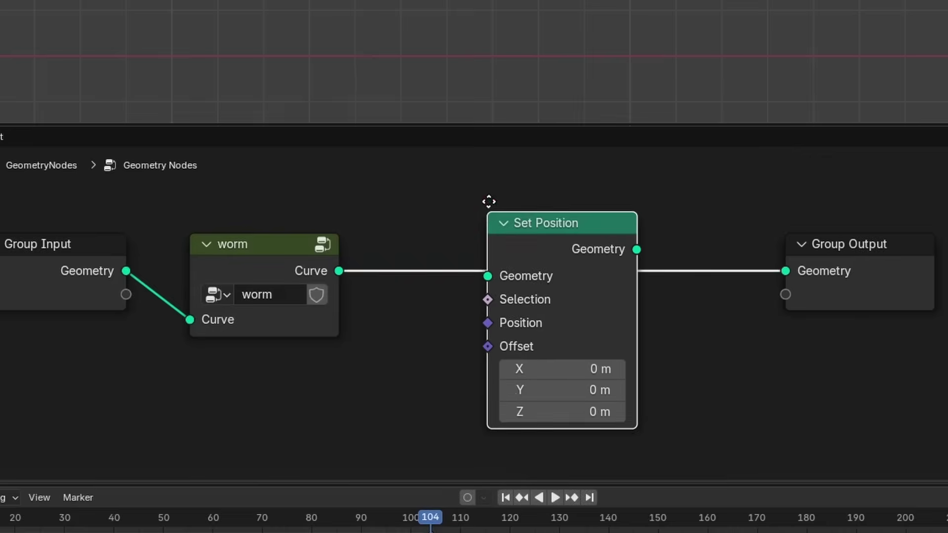
middle_drag(492, 201, 677, 134)
drag(670, 257, 382, 343)
text(noise)
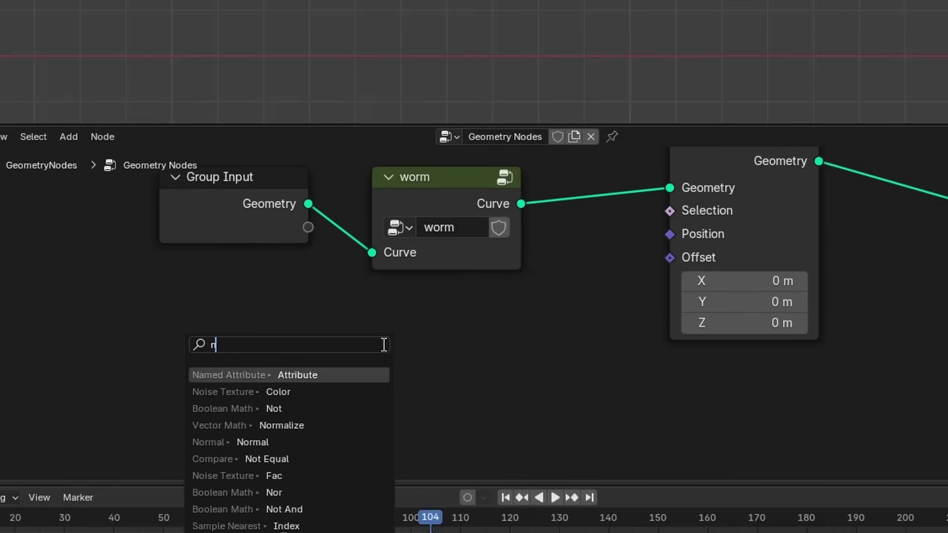
key(Down)
key(Down)
key(Down)
key(Return)
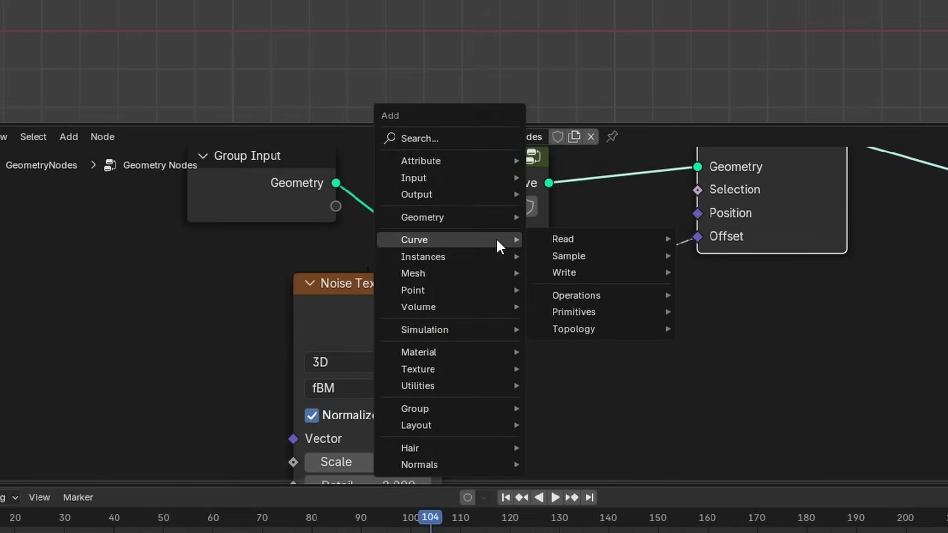
Insert a Vector Math Subtract node with 0.5, 0.5, 0.5 between the noise and Offset
text(vect)
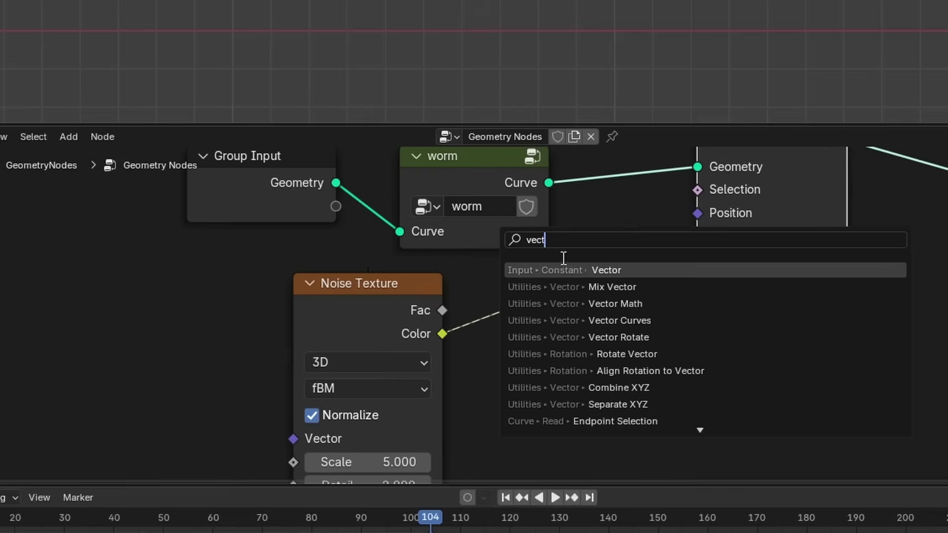
click(610, 299)
click(589, 317)
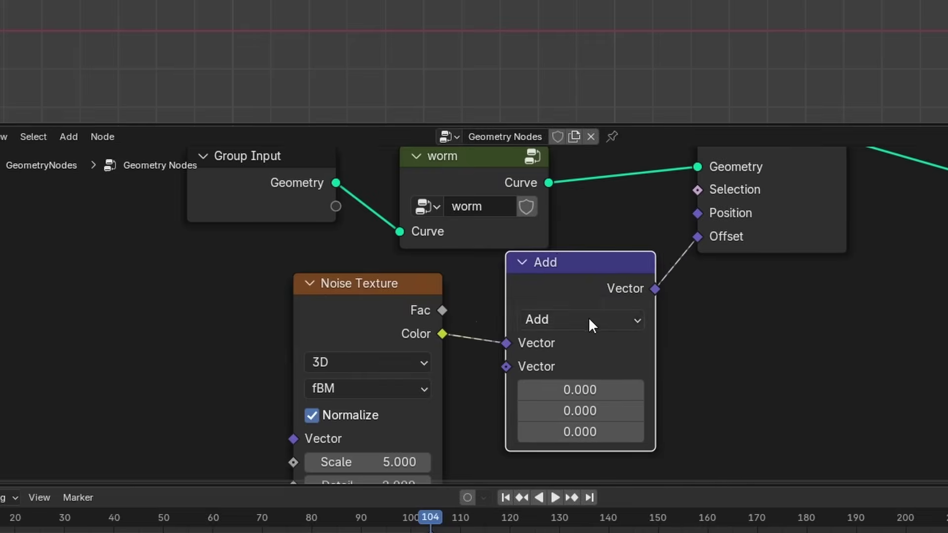
click(588, 317)
click(589, 330)
drag(588, 391, 589, 432)
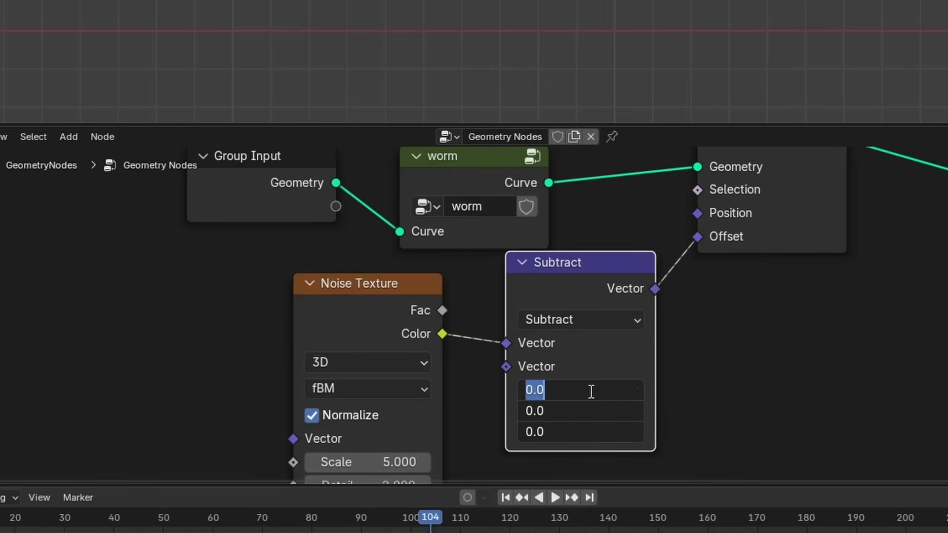
text(.5)
key(Return)
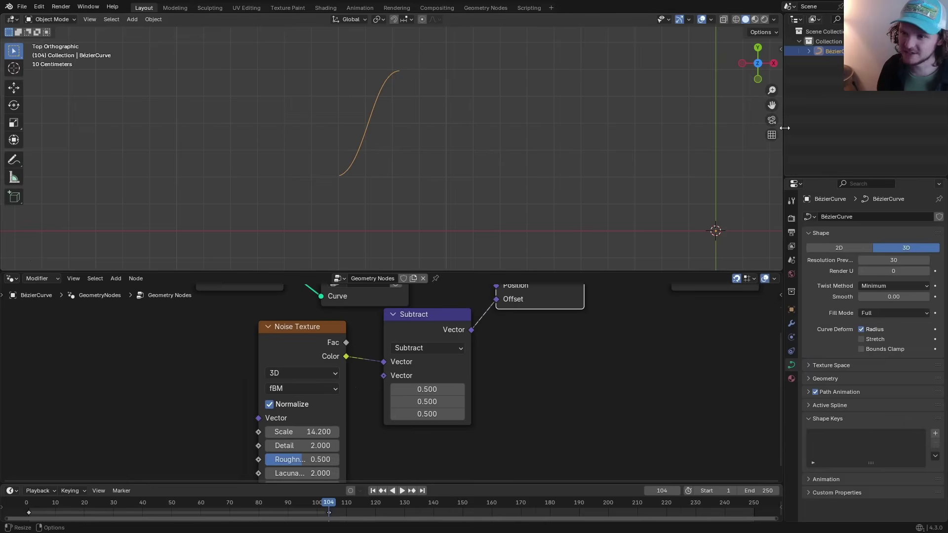
Widen the spreadsheet editor and show the curve's control point data
drag(784, 254, 661, 254)
scroll(438, 311, down, 3)
click(518, 311)
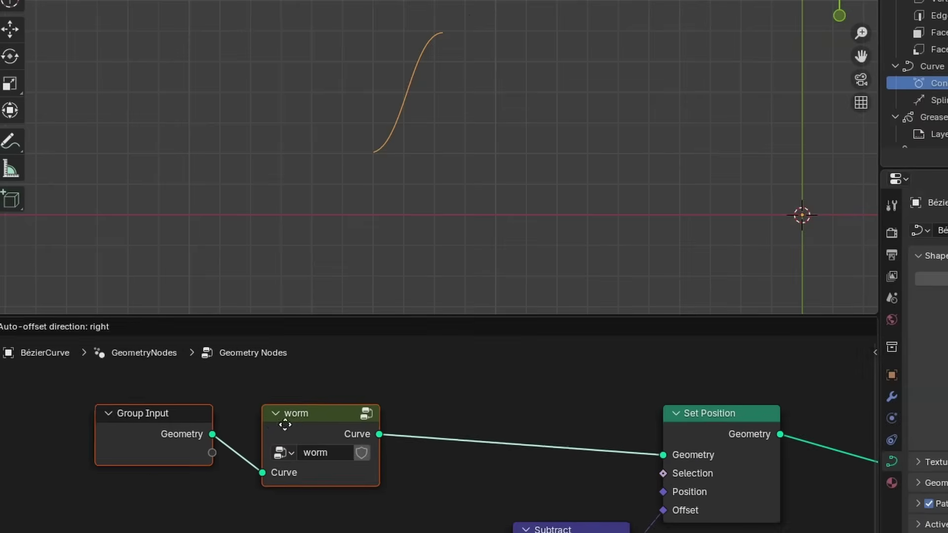
Add a Resample Curve node between worm and Set Position with Count 500
drag(491, 407, 374, 392)
key(shift+a)
text(res)
key(Return)
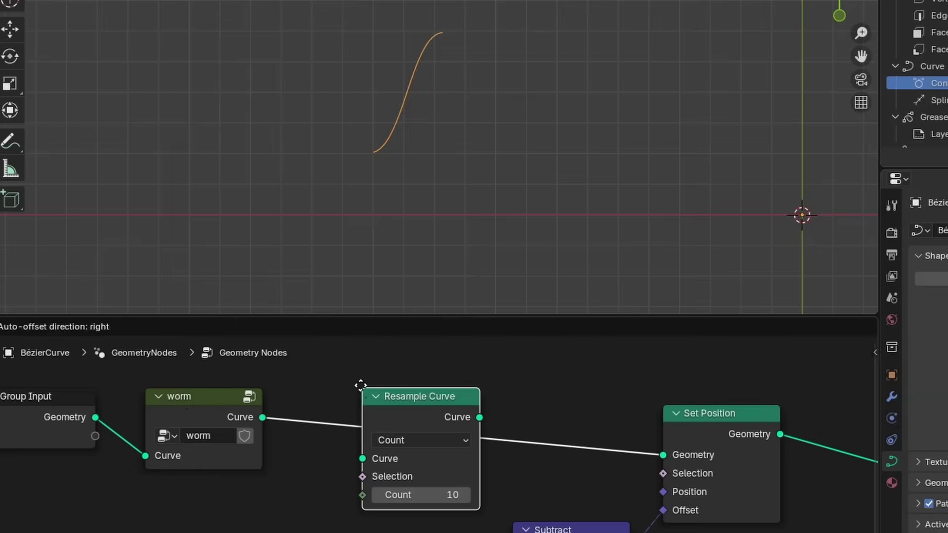
click(363, 390)
drag(419, 495, 482, 495)
double_click(427, 491)
text(500)
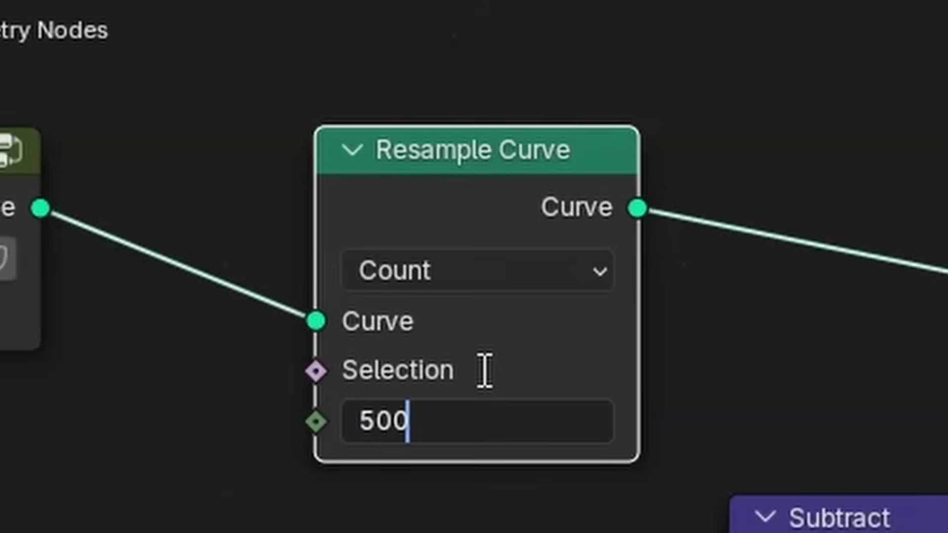
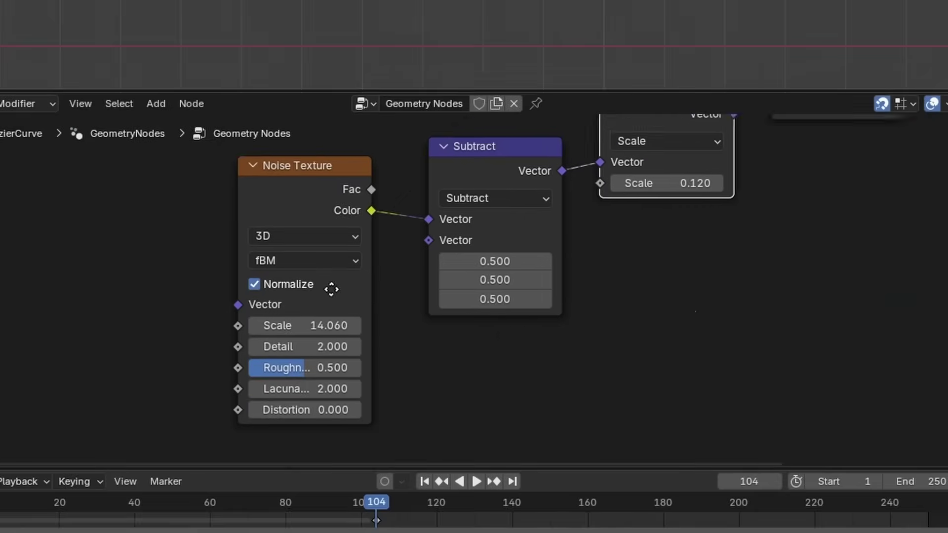
Lower the Noise Texture Detail to 1.950 and frame the wiggling curve
scroll(330, 290, up, 1)
drag(334, 340, 318, 341)
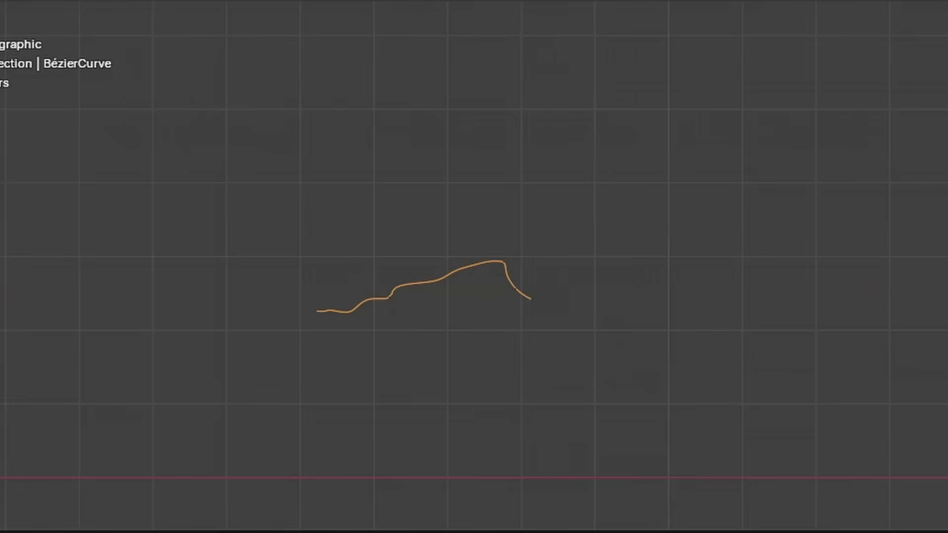
shift+middle_drag(407, 366, 414, 315)
ctrl+middle_drag(476, 296, 645, 203)
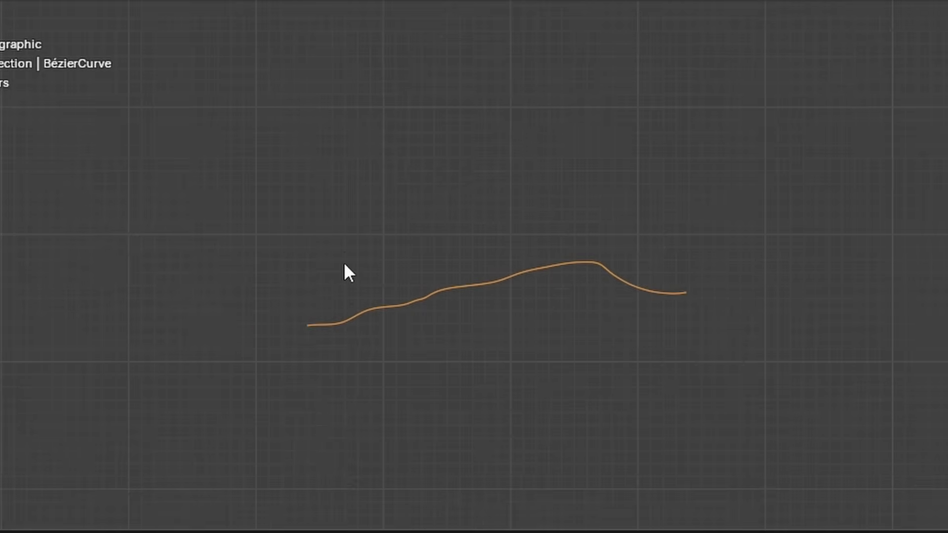
Sketch annotation notes around the curve
drag(348, 234, 385, 189)
drag(668, 151, 560, 217)
drag(508, 361, 621, 325)
drag(563, 384, 494, 432)
drag(428, 411, 409, 323)
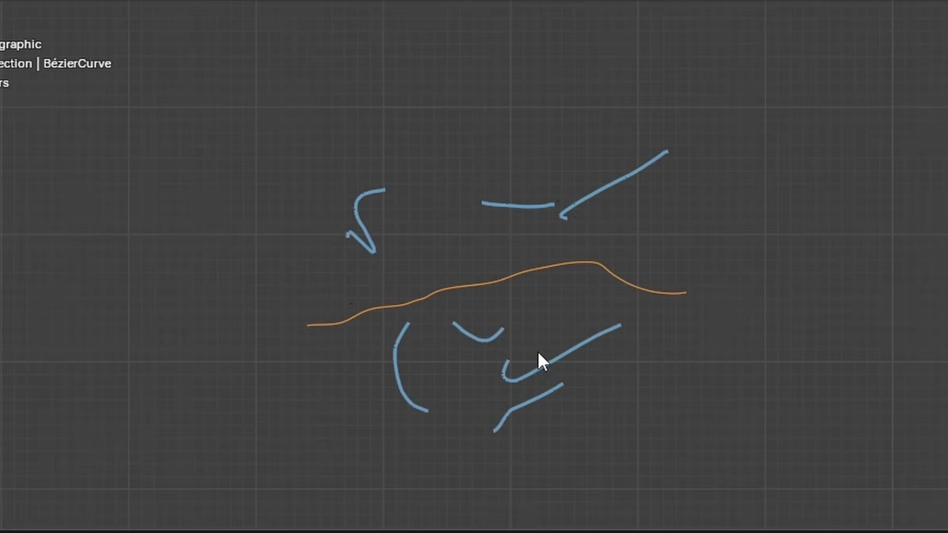
Erase most of the sketched annotation notes
scroll(538, 351, up, 2)
key(g)
click(871, 282)
mouse_move(871, 282)
middle_down()
mouse_move(815, 269)
mouse_move(944, 246)
middle_up()
drag(943, 246, 881, 260)
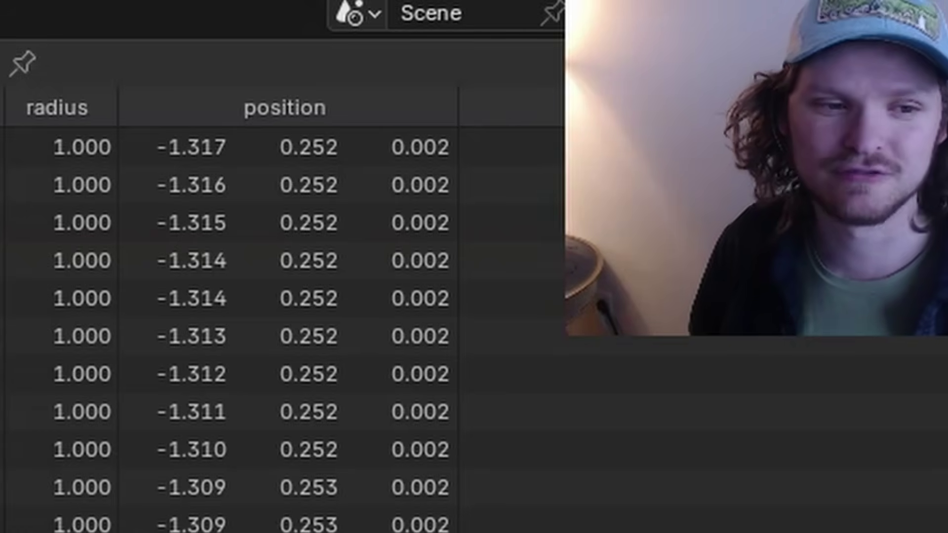
drag(163, 264, 187, 251)
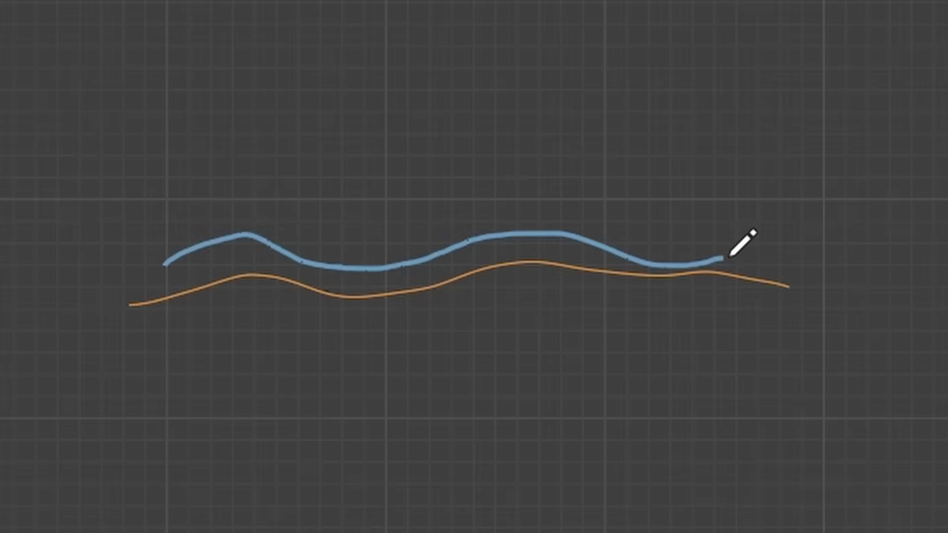
scroll(782, 256, up, 1)
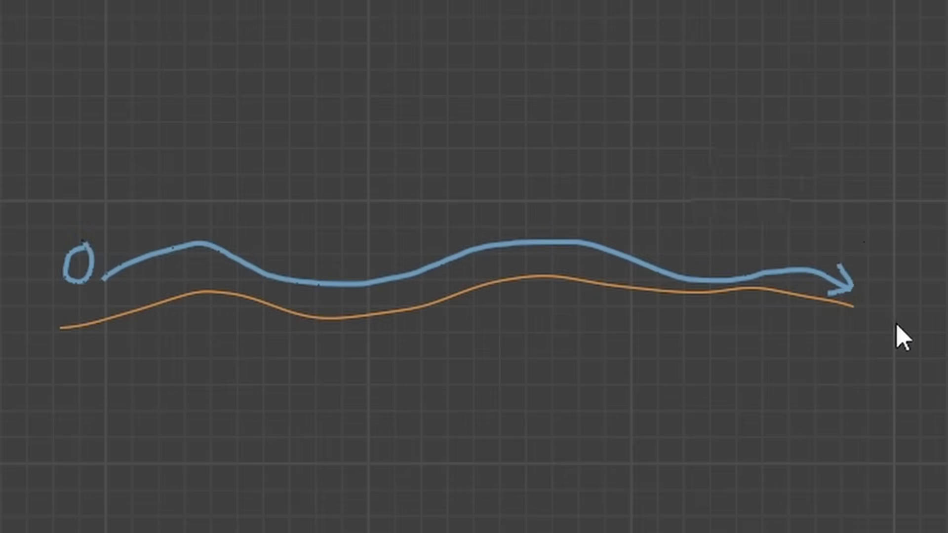
drag(439, 227, 458, 299)
click(380, 190)
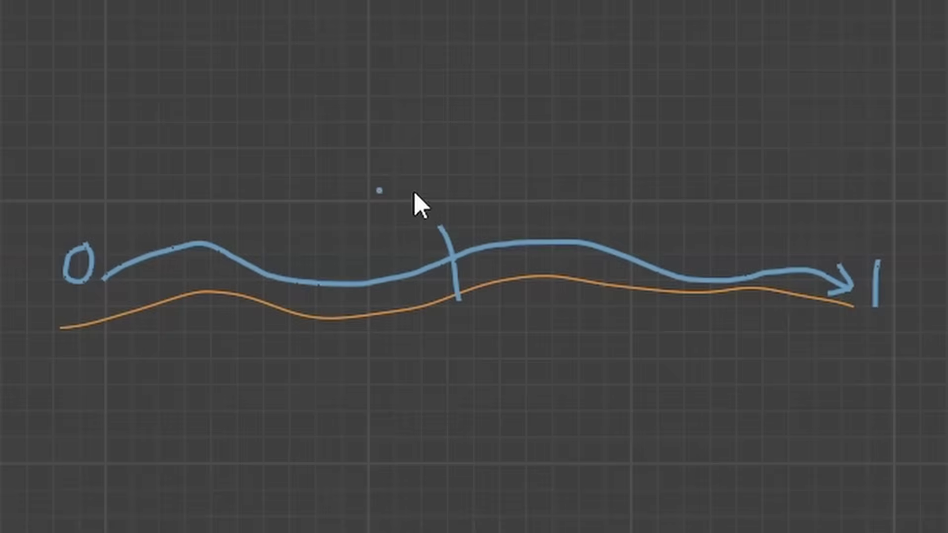
mouse_move(415, 191)
mouse_down()
mouse_move(435, 151)
mouse_move(384, 133)
mouse_up()
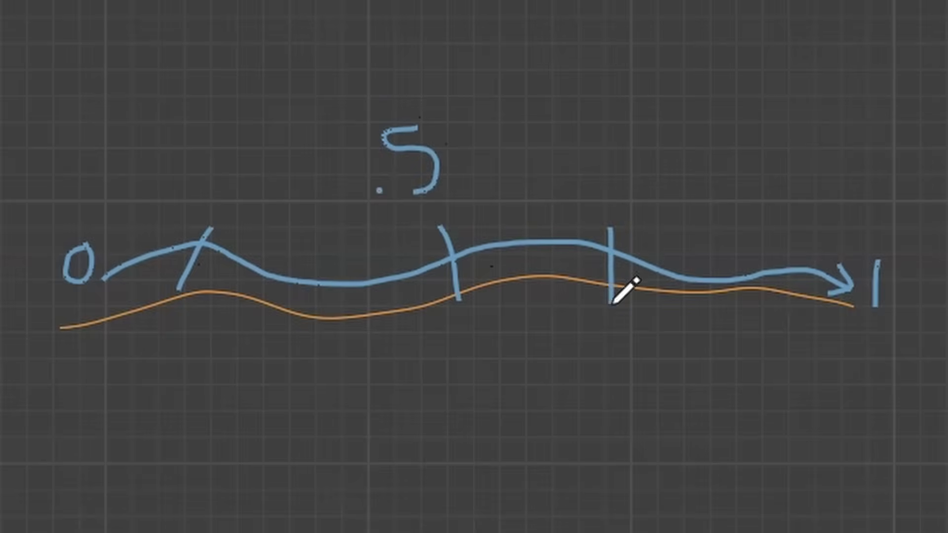
click(924, 248)
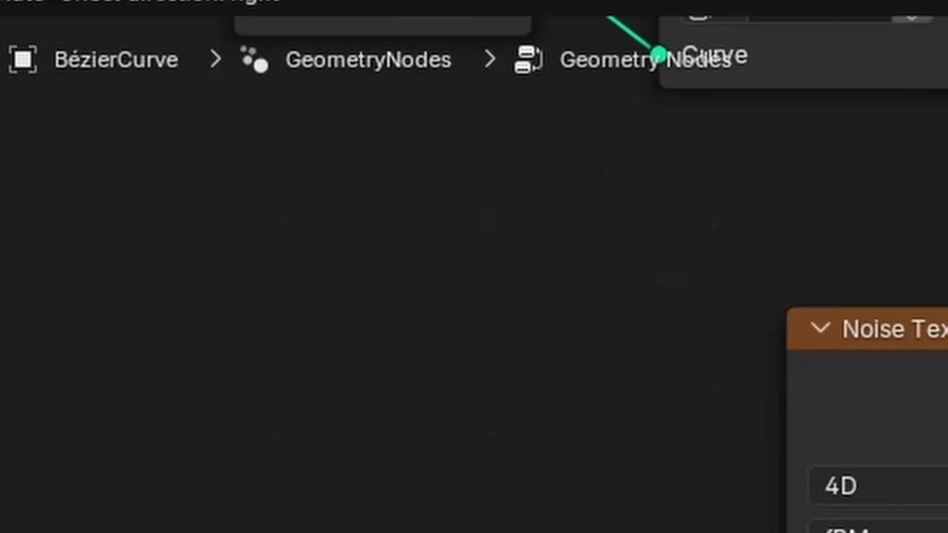
Add a Spline Parameter node and move it aside
click(350, 277)
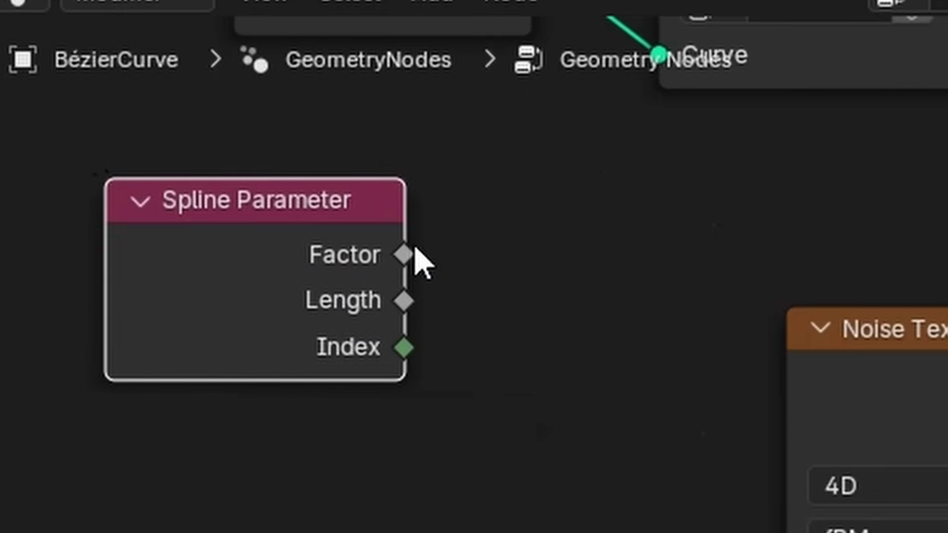
drag(414, 252, 943, 244)
drag(564, 295, 447, 292)
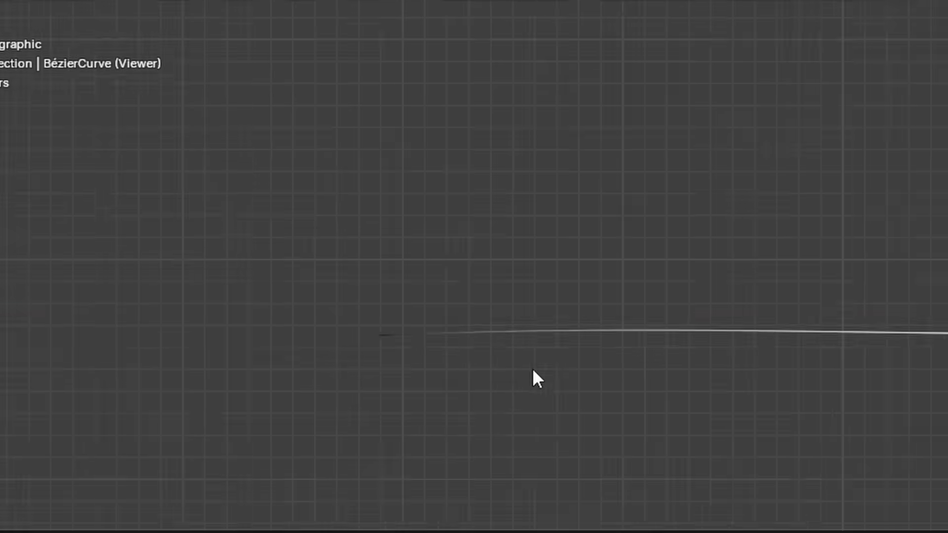
Switch the Noise Texture to 1D, reset W to zero, and link Factor into W
scroll(533, 369, down, 2)
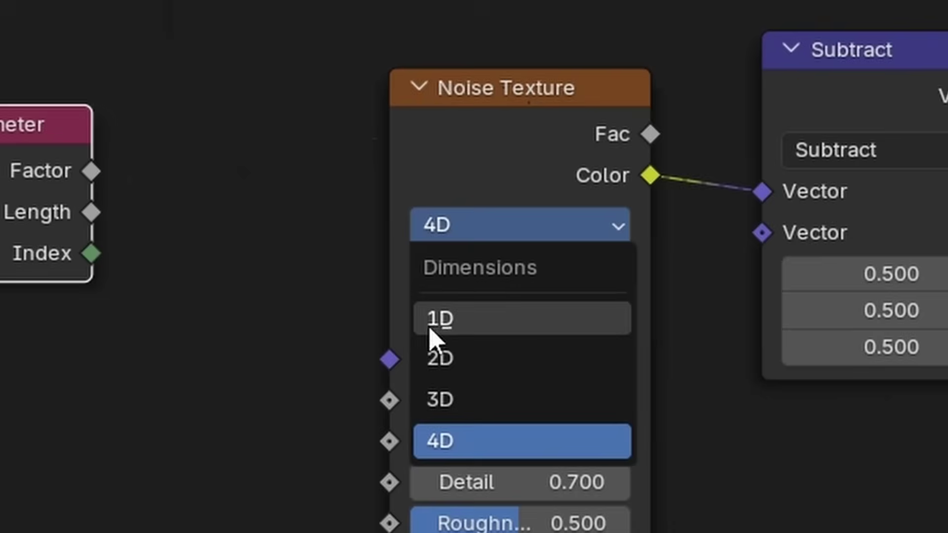
click(441, 320)
drag(444, 359, 474, 359)
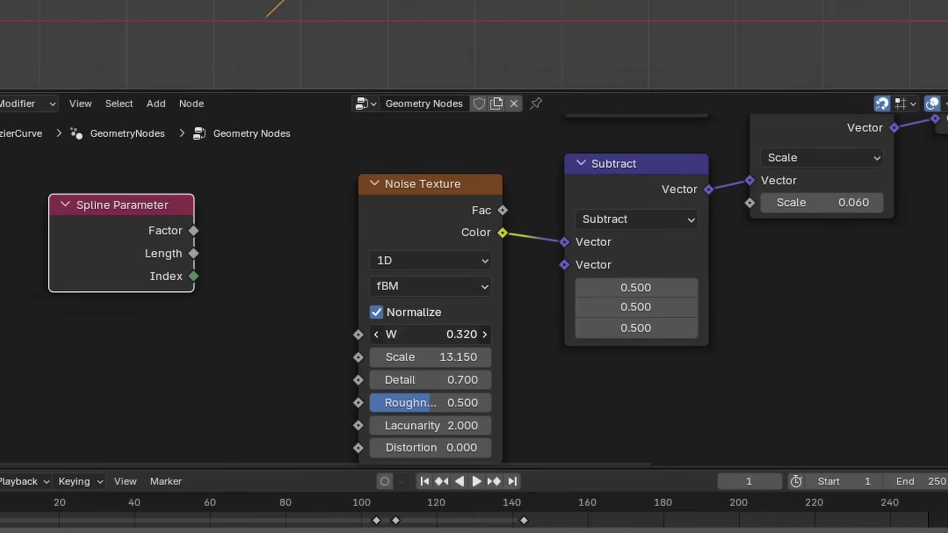
key(BackSpace)
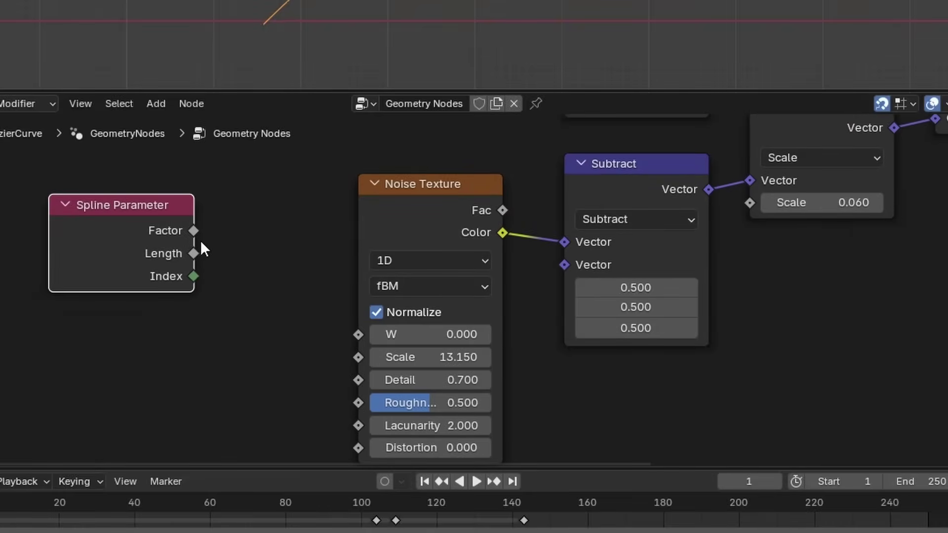
drag(350, 330, 358, 335)
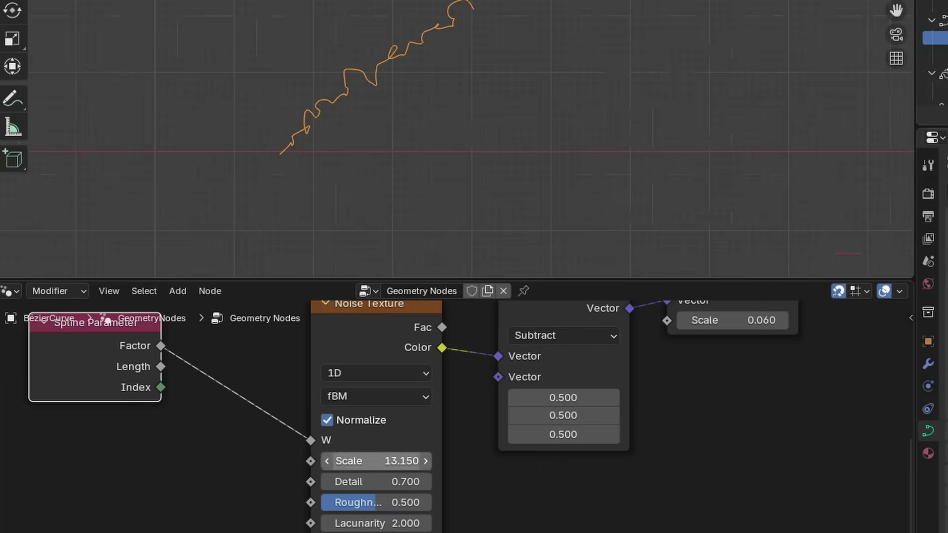
Set the Noise Texture Scale to 3 after trying 5
double_click(375, 461)
text(5)
key(Return)
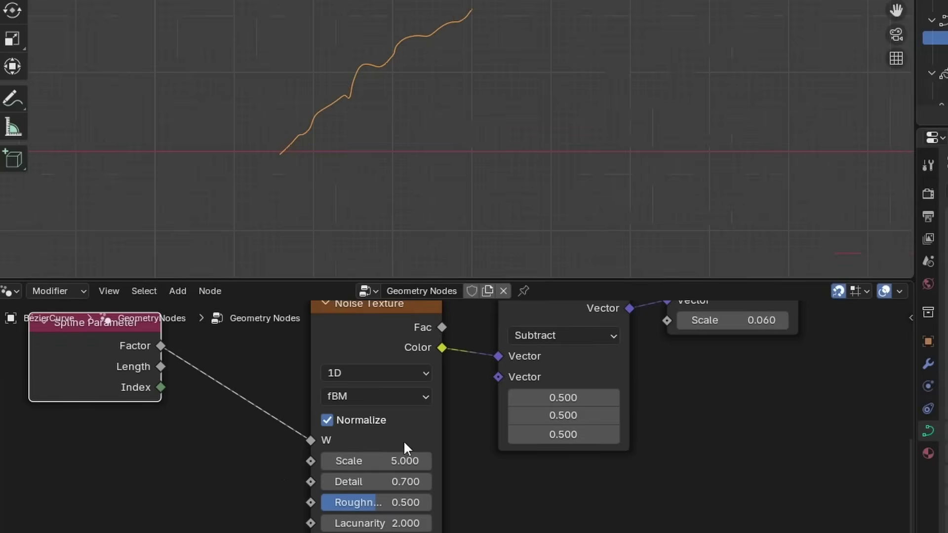
double_click(404, 461)
text(3)
key(Return)
Insert an Add Math node on the Factor-to-W link with an offset of 1.610
double_click(692, 379)
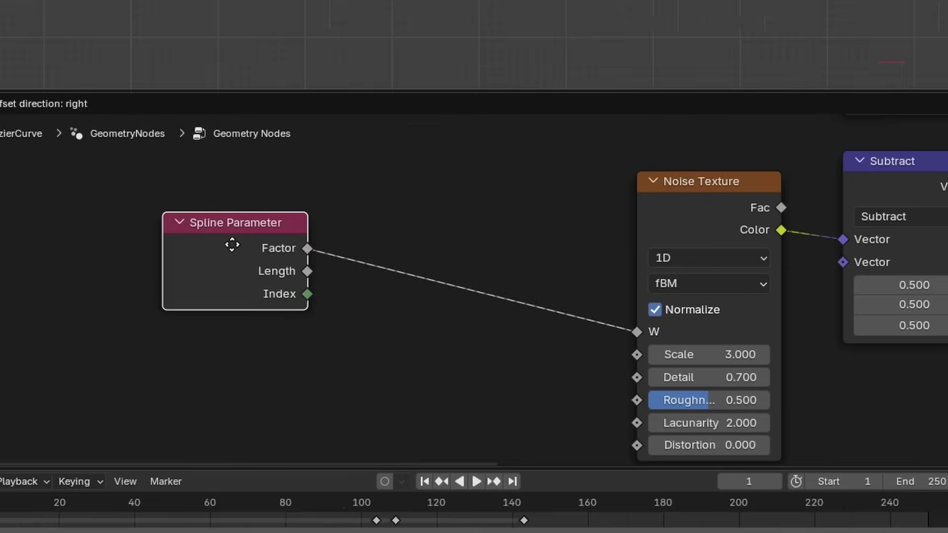
drag(232, 244, 129, 245)
key(shift+a)
text(math)
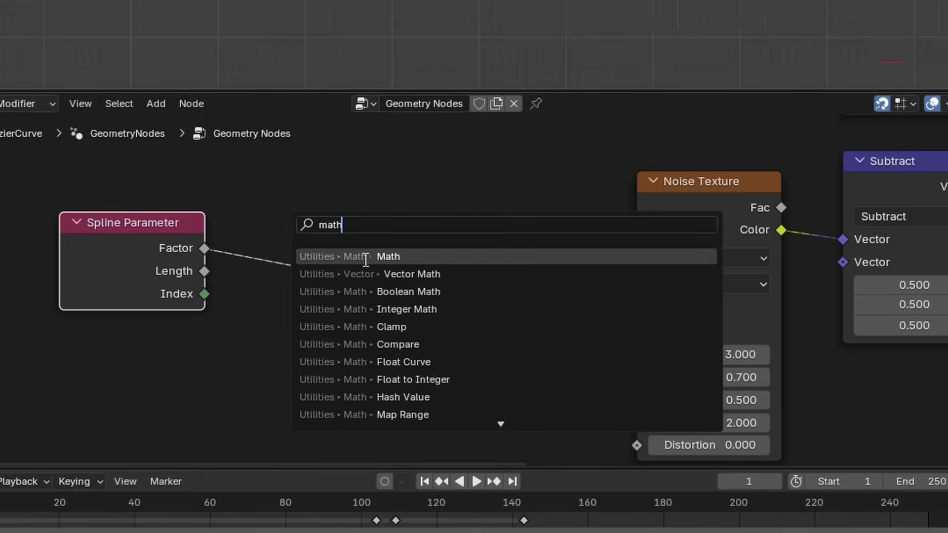
click(366, 257)
drag(381, 348, 390, 347)
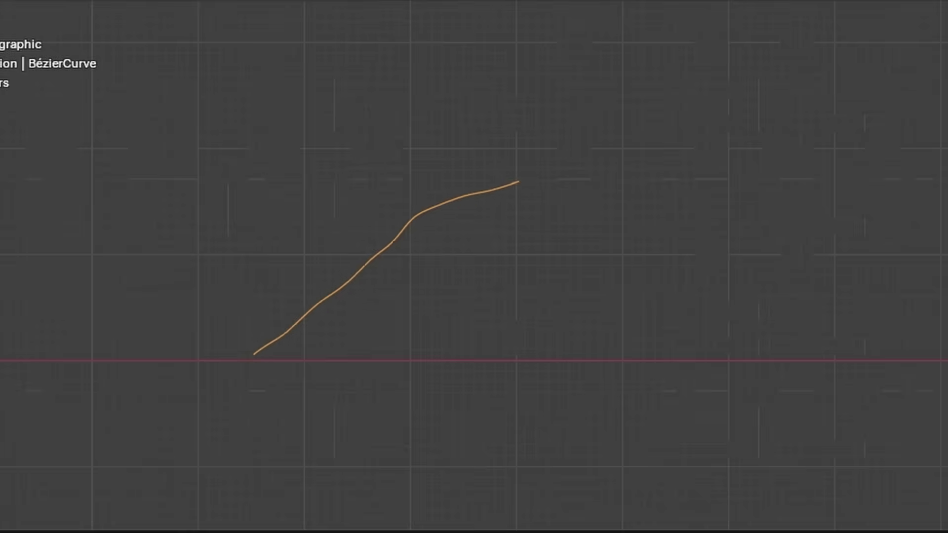
scroll(566, 237, up, 3)
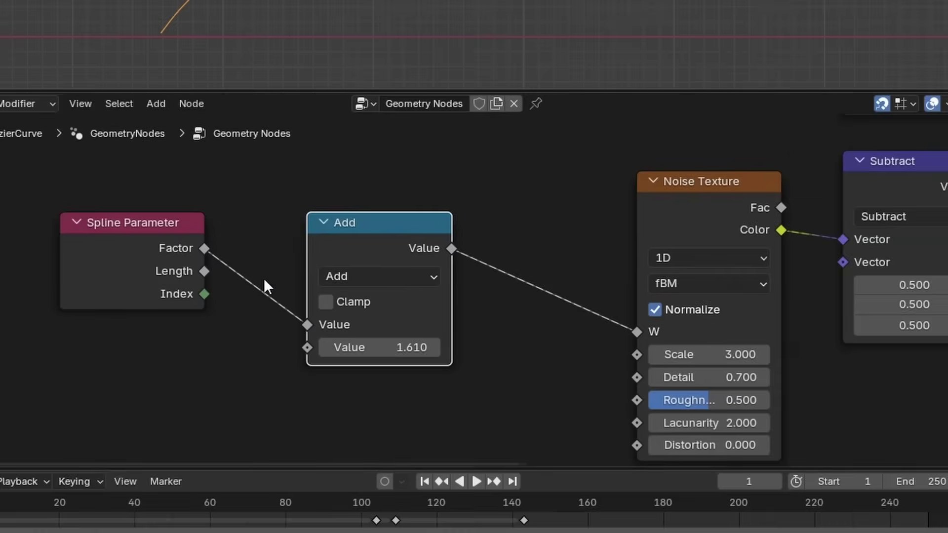
Feed Scene Time Seconds through a Divide-by-14 node into the Add node's second value
drag(516, 296, 295, 316)
text(time)
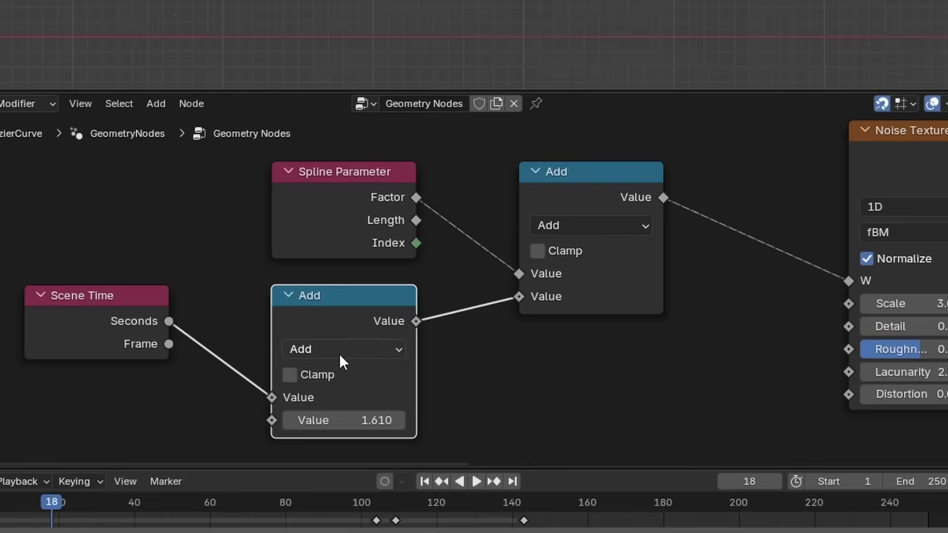
click(340, 354)
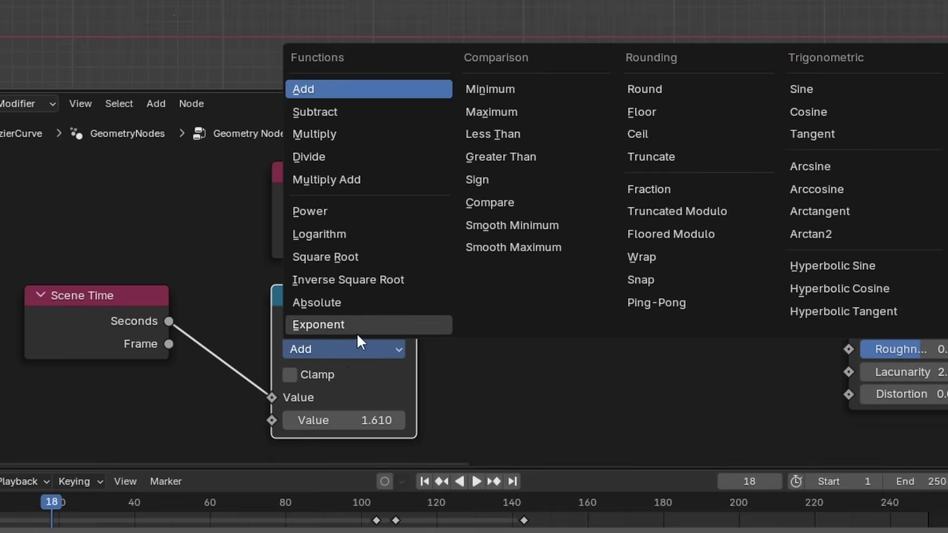
click(309, 155)
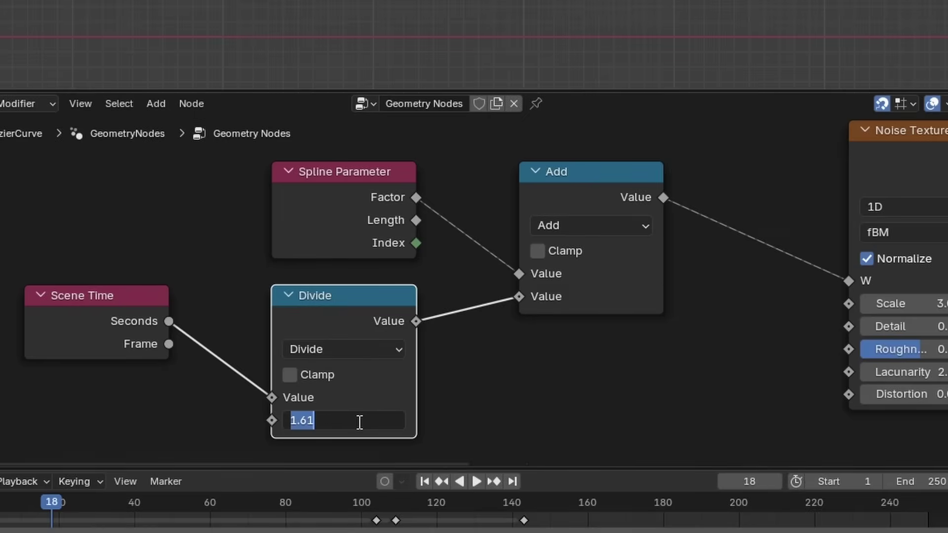
text(14)
key(Return)
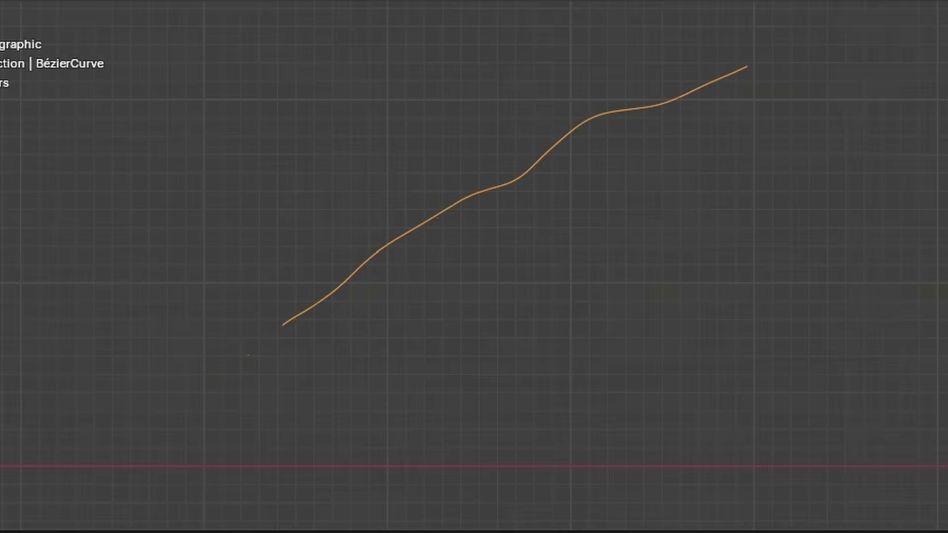
middle_drag(642, 494, 523, 321)
scroll(356, 279, up, 5)
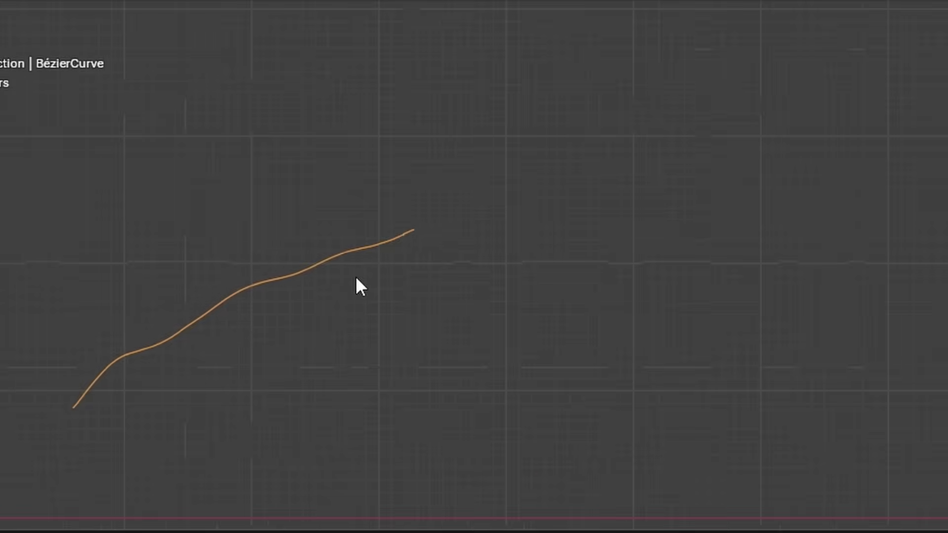
scroll(462, 271, down, 5)
In Edit Mode, box-select a curve control point and move it down-left
key(Tab)
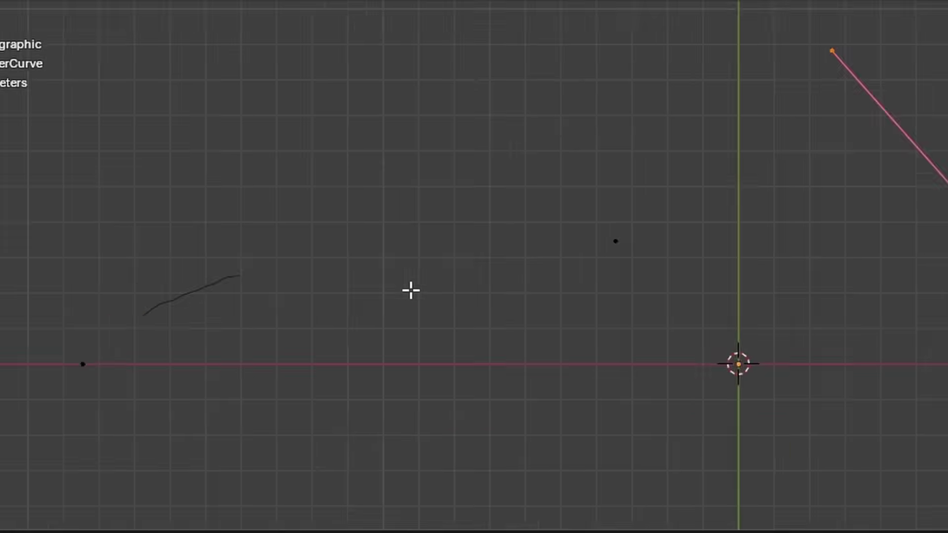
scroll(411, 290, down, 3)
scroll(435, 341, up, 2)
drag(438, 340, 597, 228)
key(g)
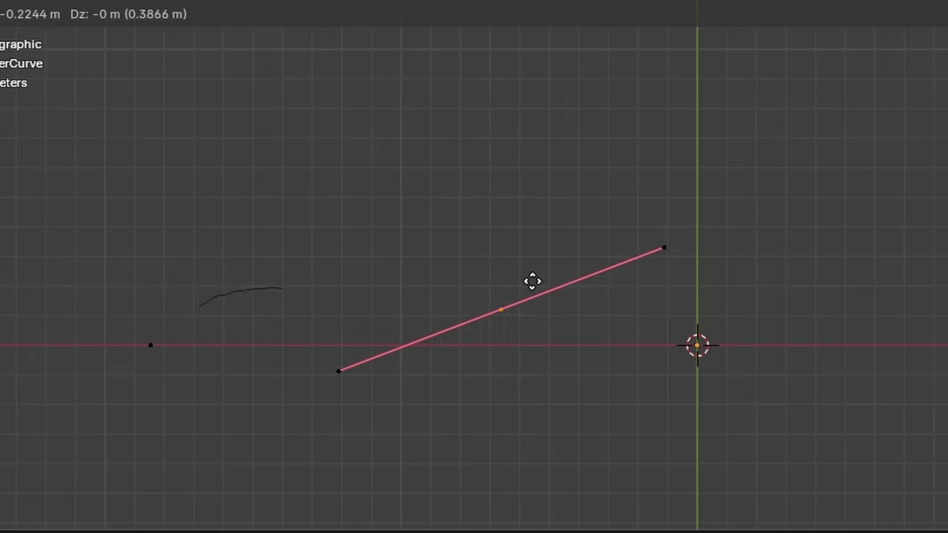
click(346, 365)
key(Tab)
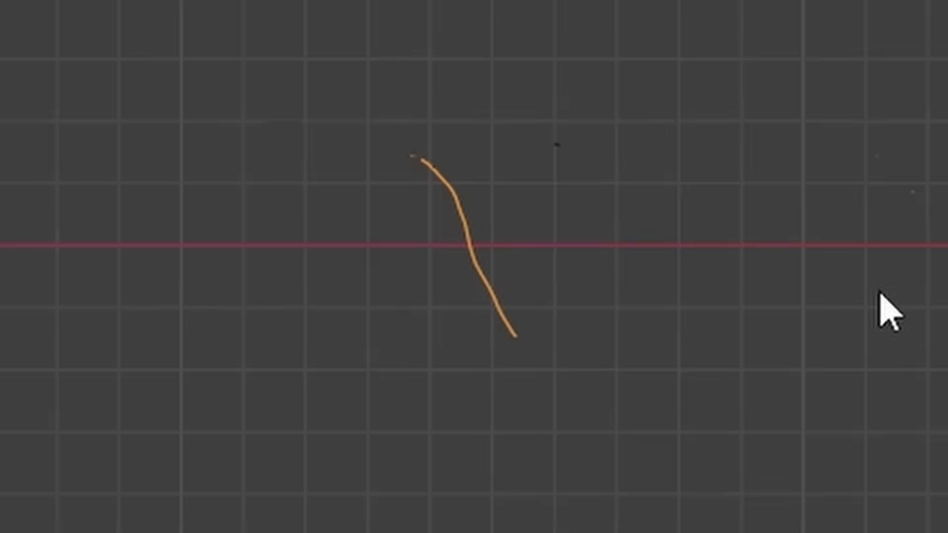
Duplicate curve points, rotate the copies, and place them across the view
key(Tab)
scroll(545, 279, down, 2)
key(shift+d)
click(417, 161)
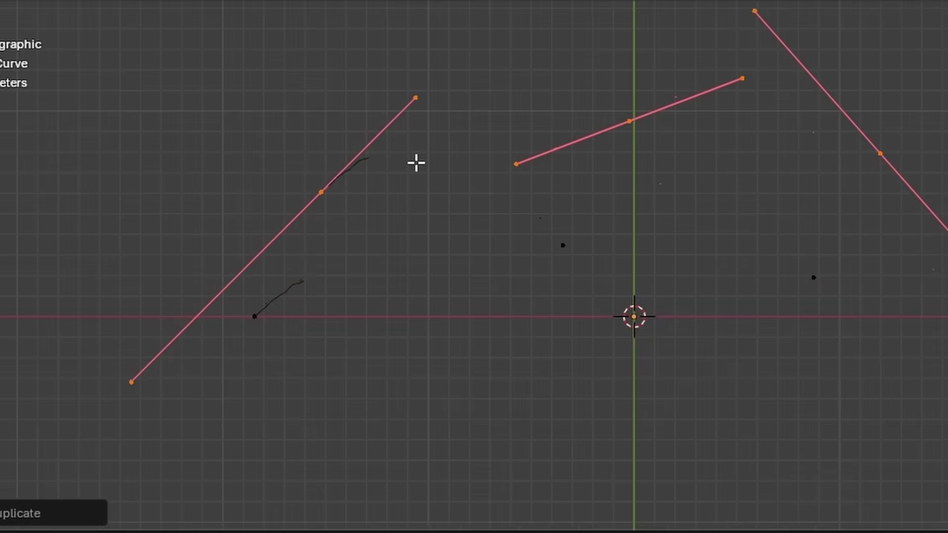
key(r)
click(572, 144)
click(462, 385)
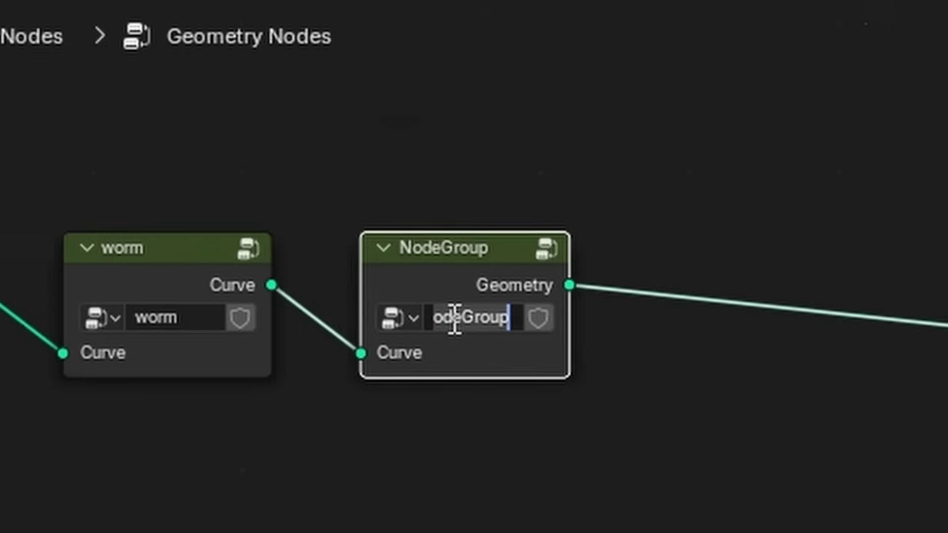
Name the group 'wiggle' and expose Divide's divisor and the Scale as group inputs
text(wig)
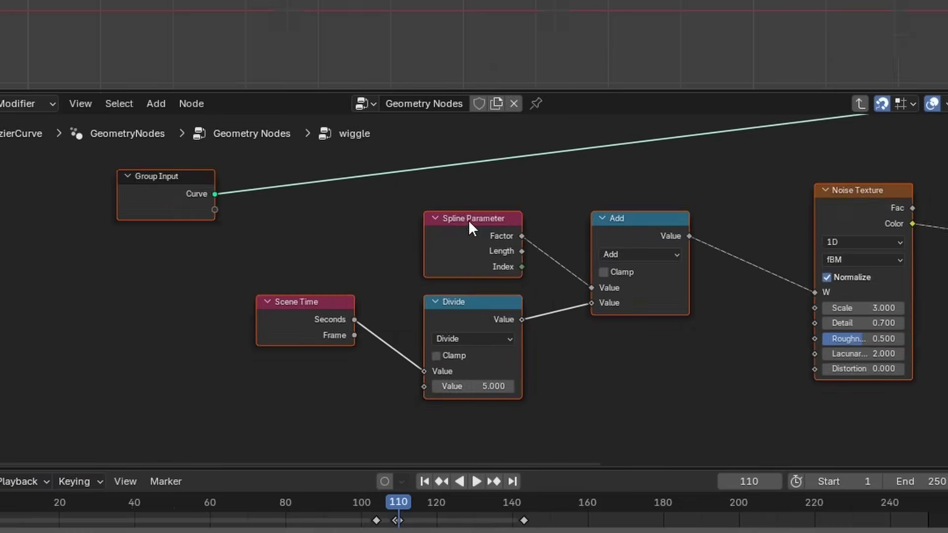
middle_drag(308, 277, 254, 277)
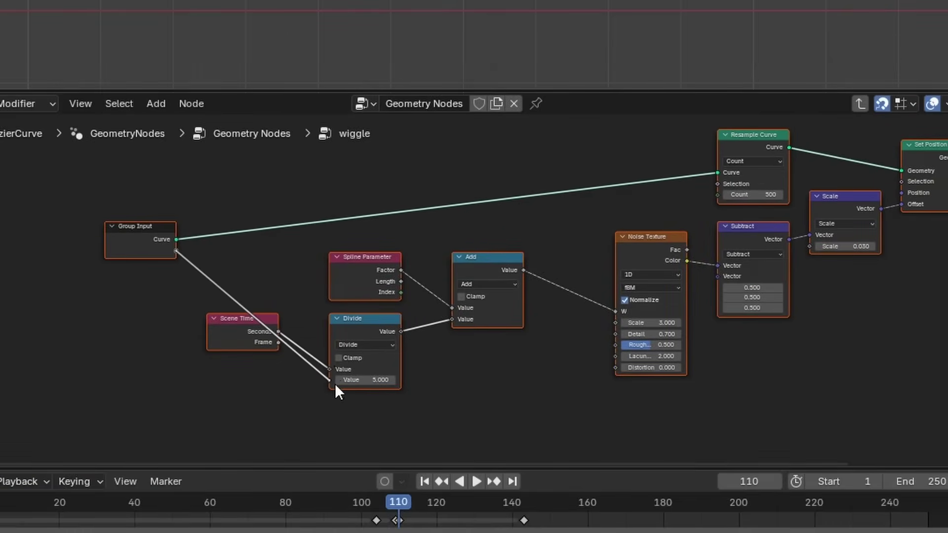
drag(334, 383, 335, 383)
drag(266, 337, 239, 377)
scroll(297, 390, up, 2)
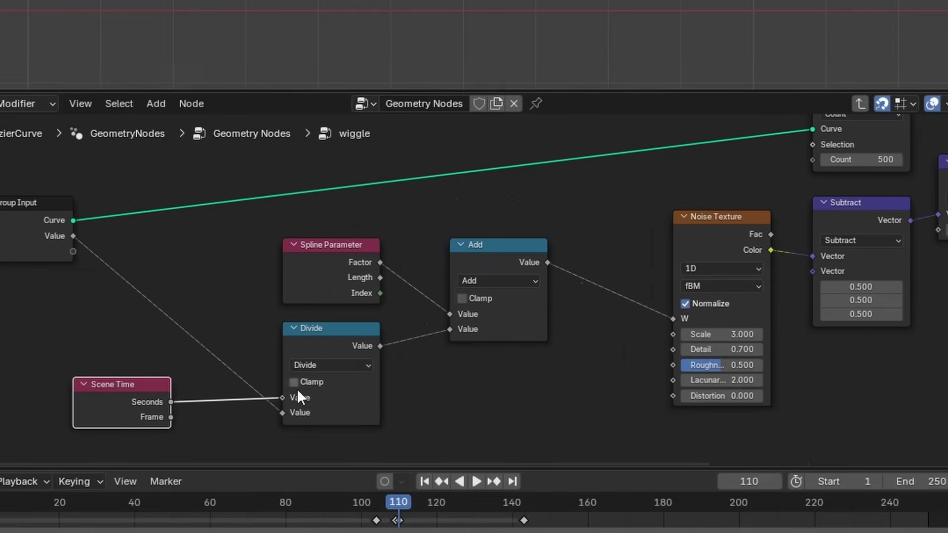
scroll(186, 311, down, 2)
drag(30, 286, 717, 271)
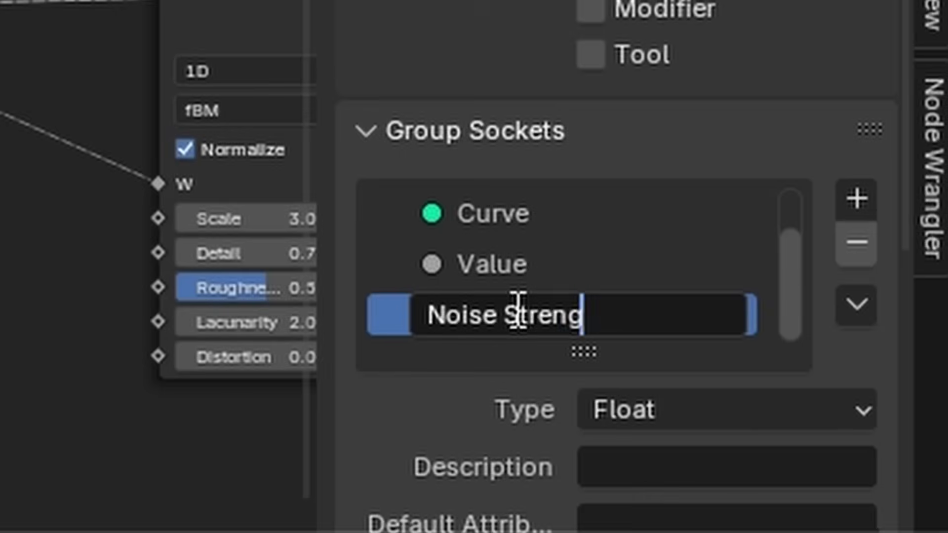
Rename the wiggle inputs to 'Noise Strength' and 'Noise Speed (reciprocal)'
text(th)
key(Return)
double_click(483, 265)
text(Noise Speed)
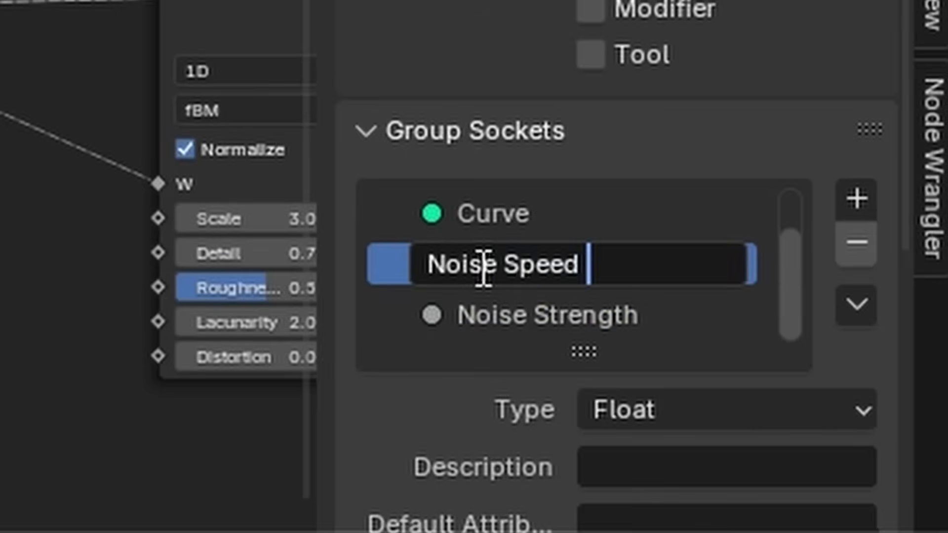
text( (reciprocal))
key(Return)
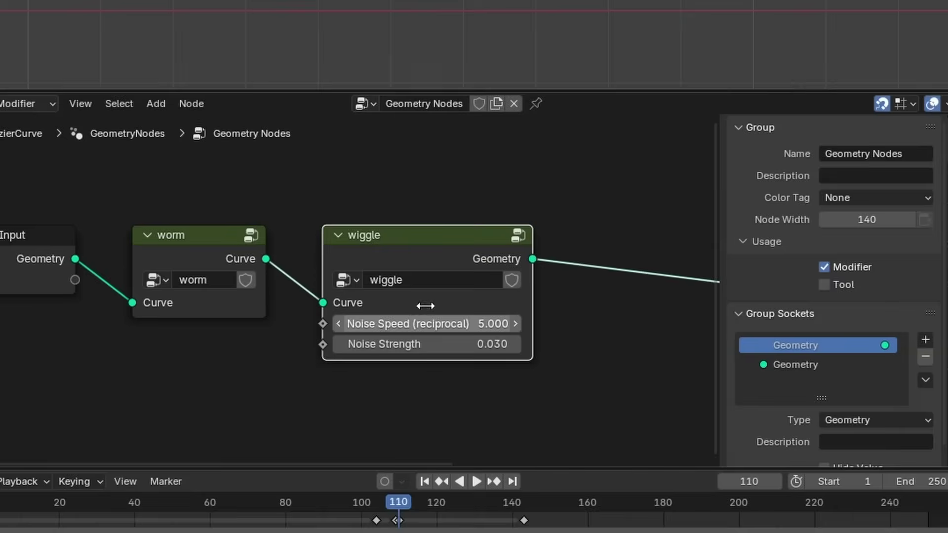
Inside the worm group, expose the Divide divisor as 'speed' and raise length to 0.140
ctrl+scroll(426, 242, left, 8)
click(425, 242)
key(Tab)
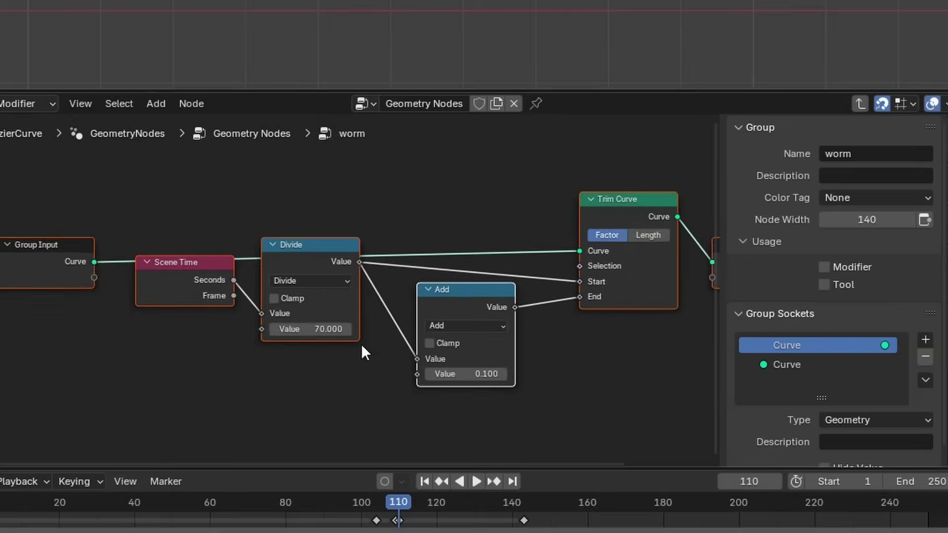
scroll(361, 344, down, 1)
drag(266, 326, 426, 370)
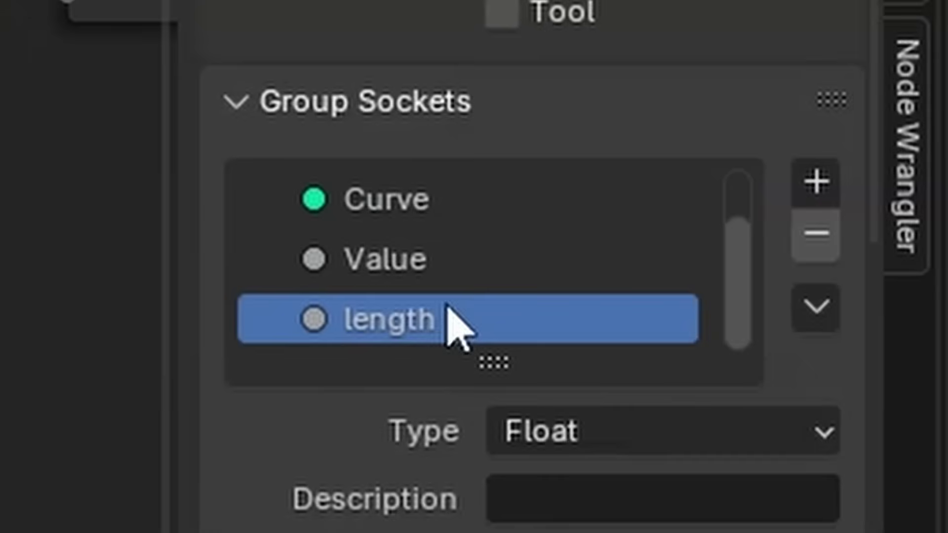
double_click(790, 366)
text(speed)
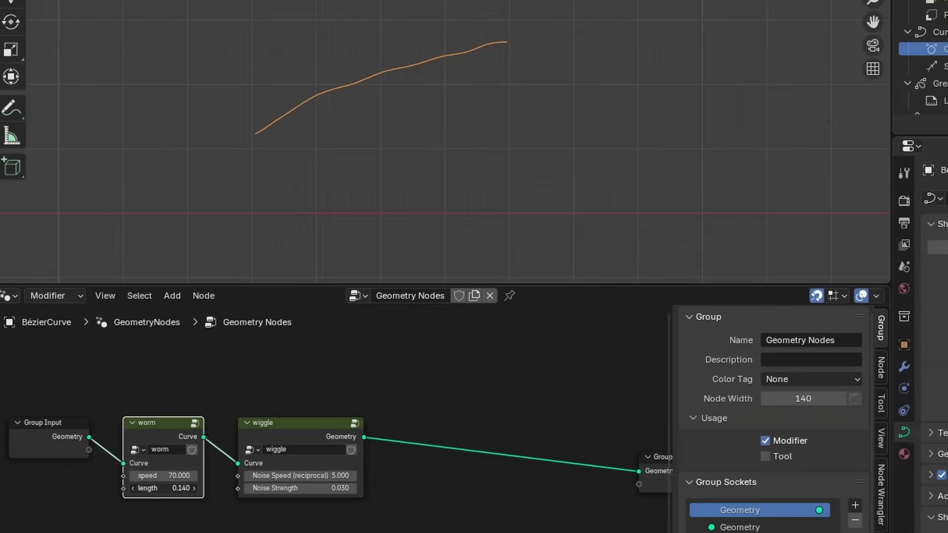
drag(163, 488, 177, 488)
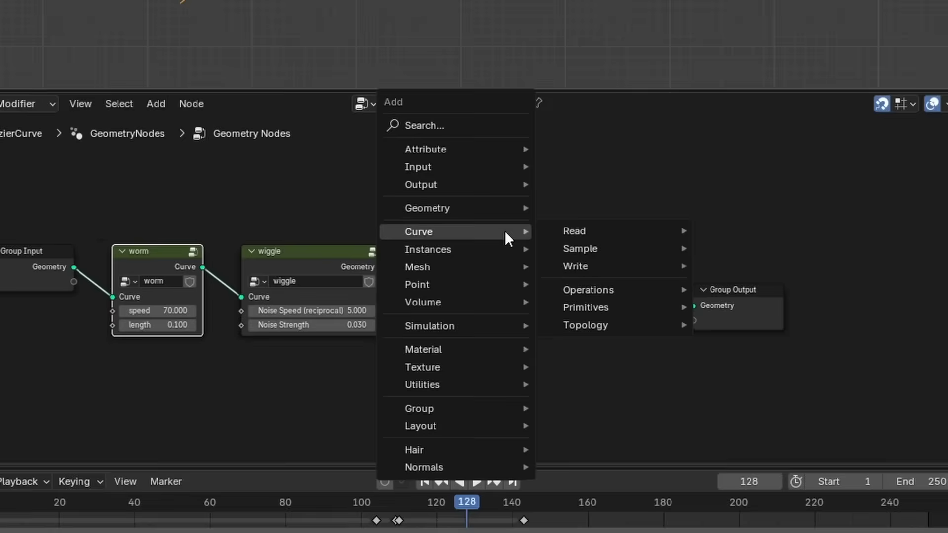
Add a Curve to Mesh node between the wiggle group and Group Output
text(curve to)
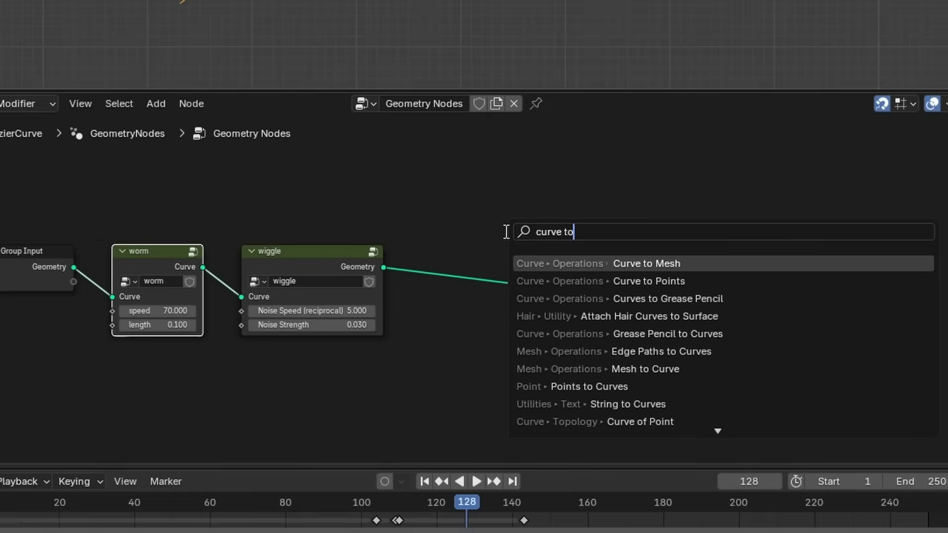
key(Return)
click(524, 253)
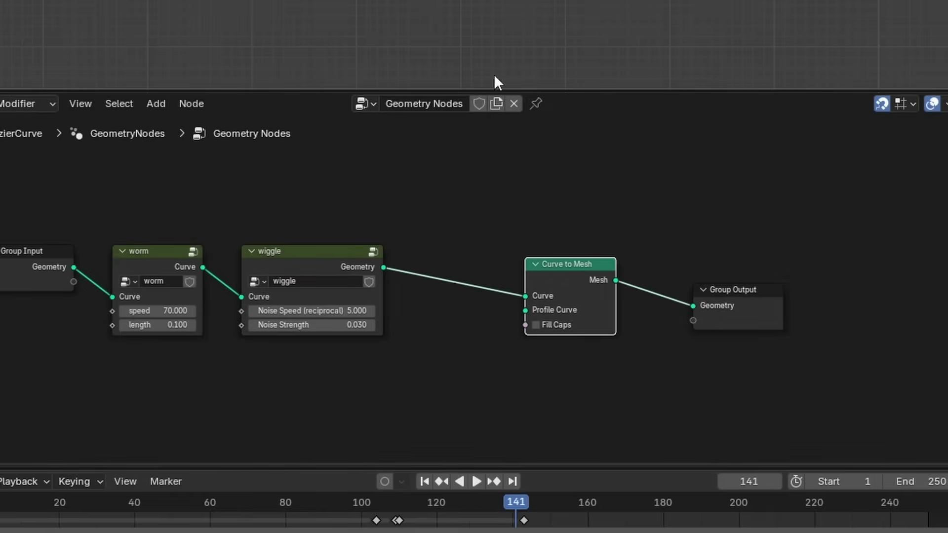
scroll(470, 277, up, 2)
middle_drag(571, 321, 567, 239)
Connect a Curve Circle of radius 0.01 m to the Profile Curve input
drag(567, 241, 424, 342)
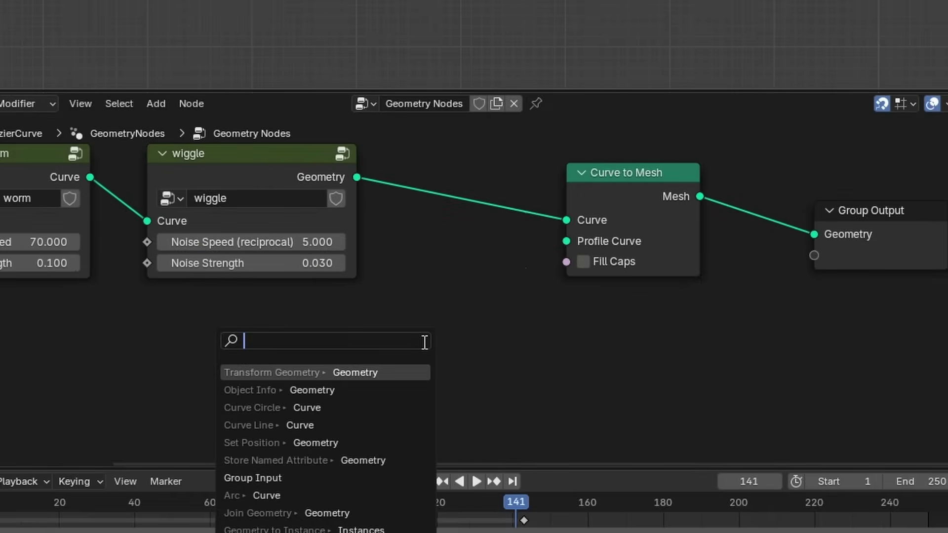
text(circle)
key(Down)
key(Return)
click(430, 343)
double_click(393, 403)
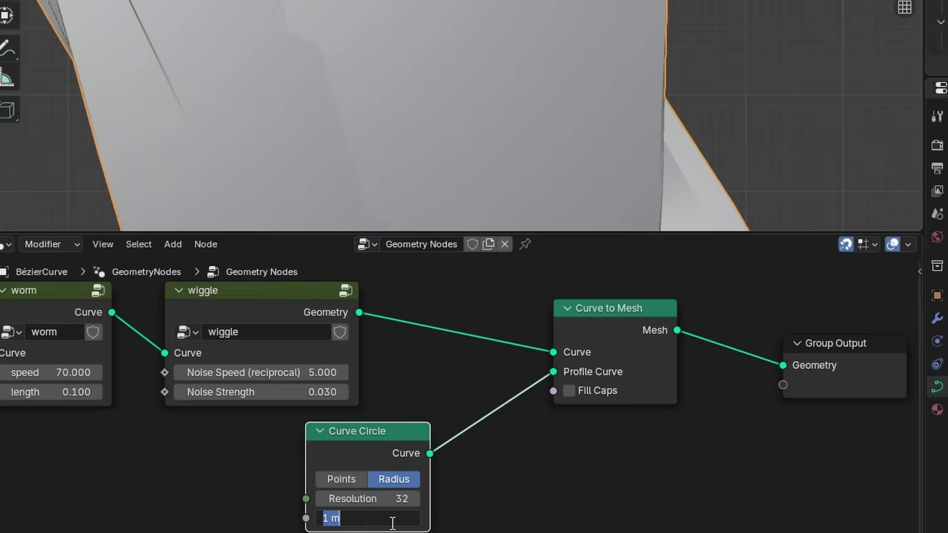
text(0.1)
key(Return)
double_click(392, 519)
text(/10)
key(Return)
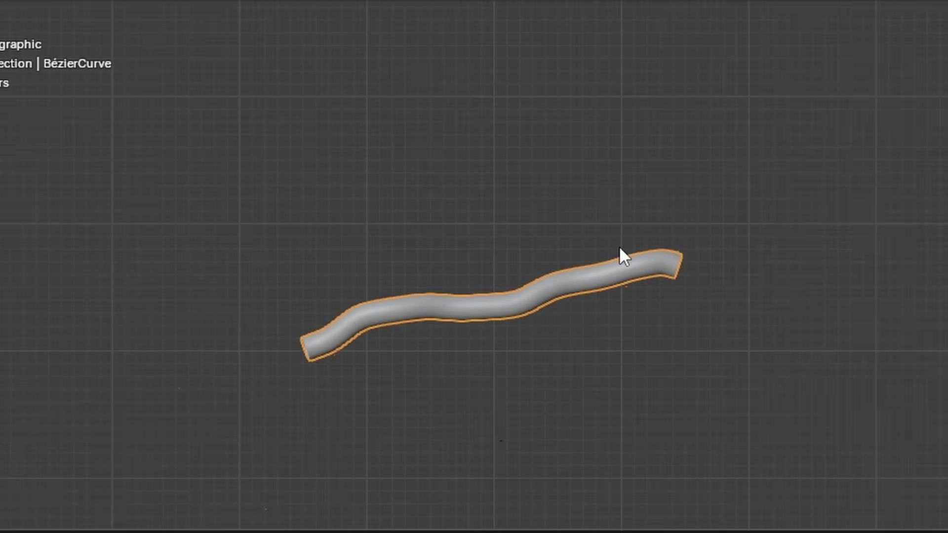
scroll(366, 345, up, 3)
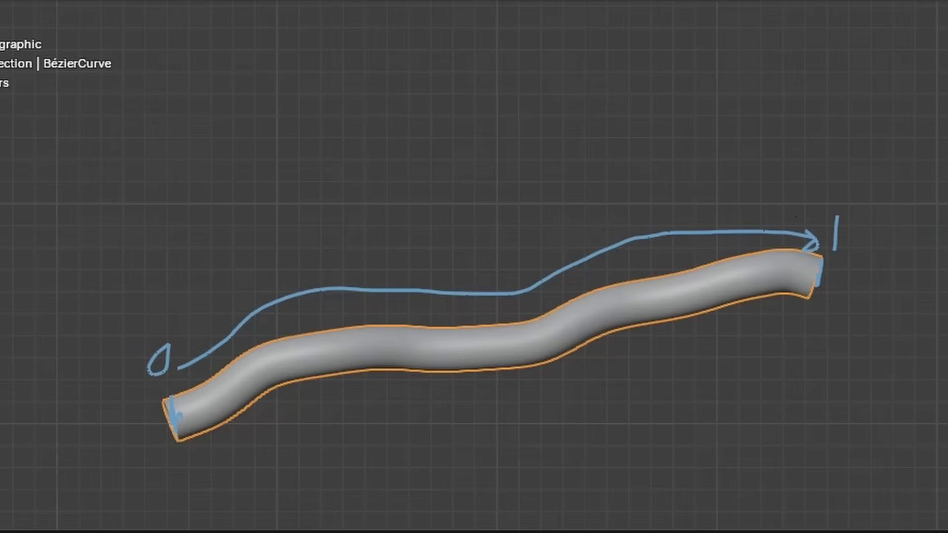
Insert a Set Curve Radius node on the wiggle link, keeping radius 0.005 m
key(shift+a)
text(set curve)
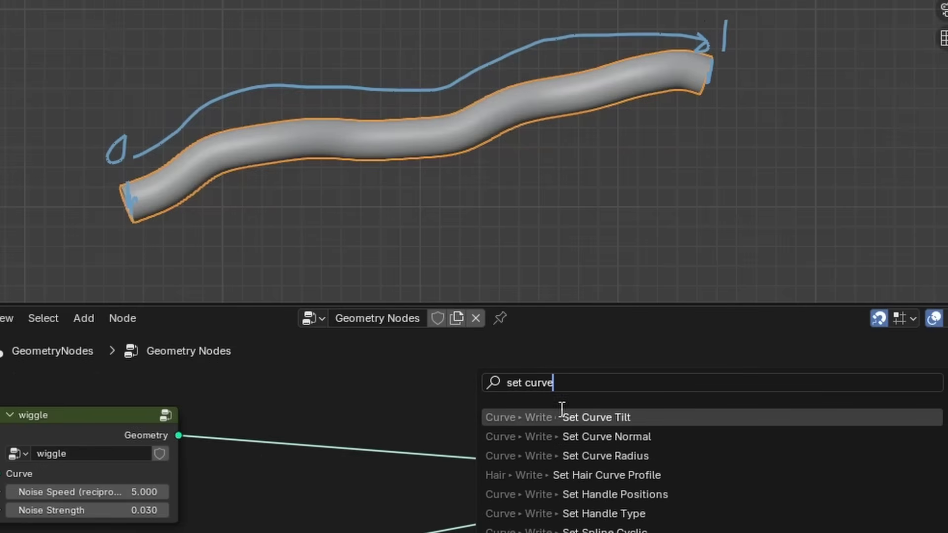
click(605, 456)
click(328, 378)
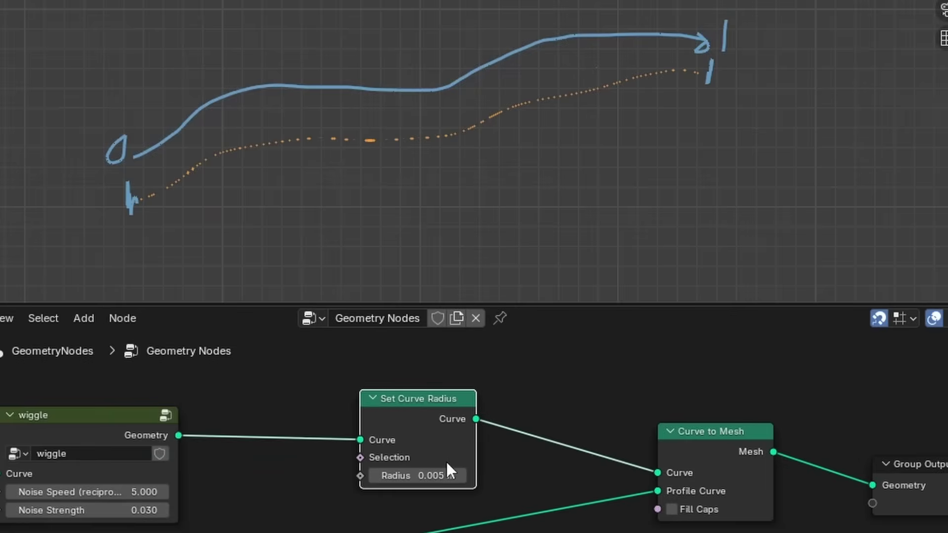
drag(423, 476, 467, 476)
key(ctrl+z)
Drive the radius with a Spline Parameter Factor and preview the tapered worm
middle_drag(430, 391, 599, 525)
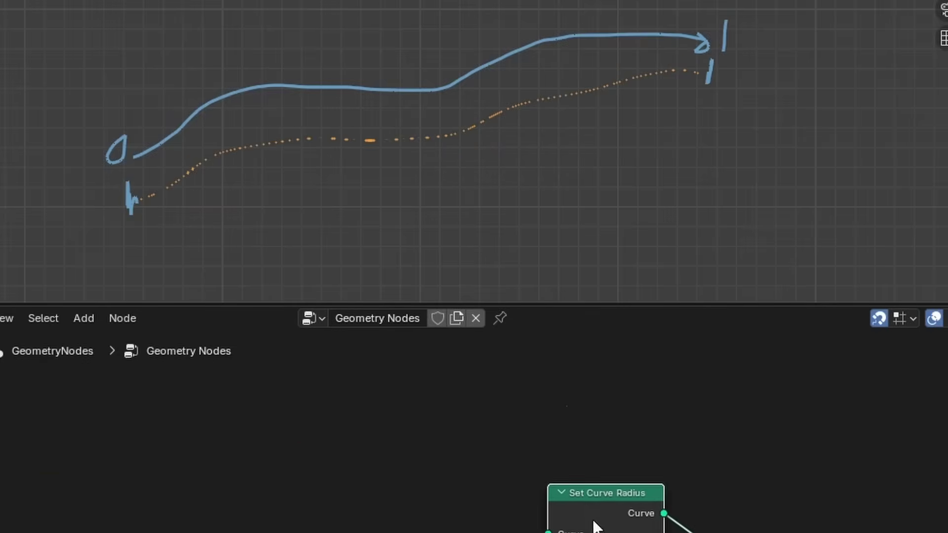
drag(580, 333, 364, 218)
text(spline par)
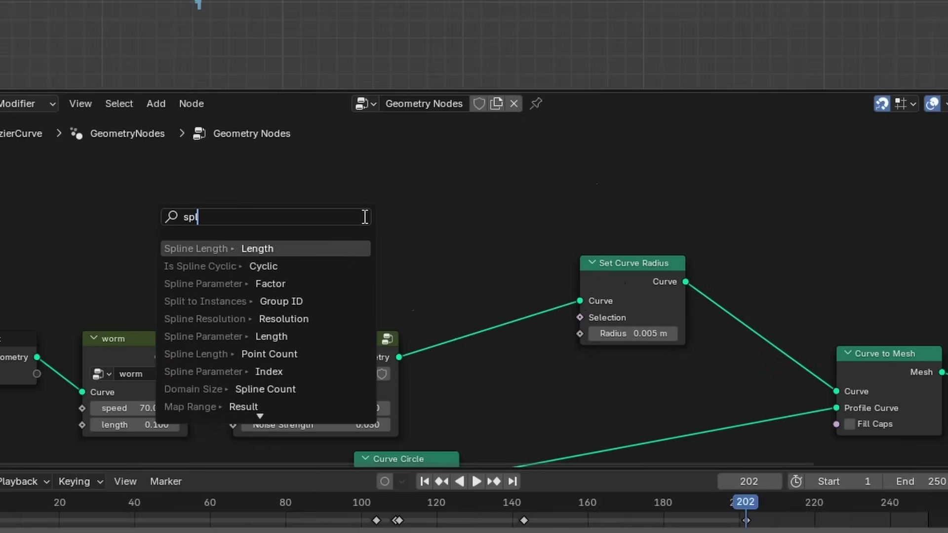
key(Return)
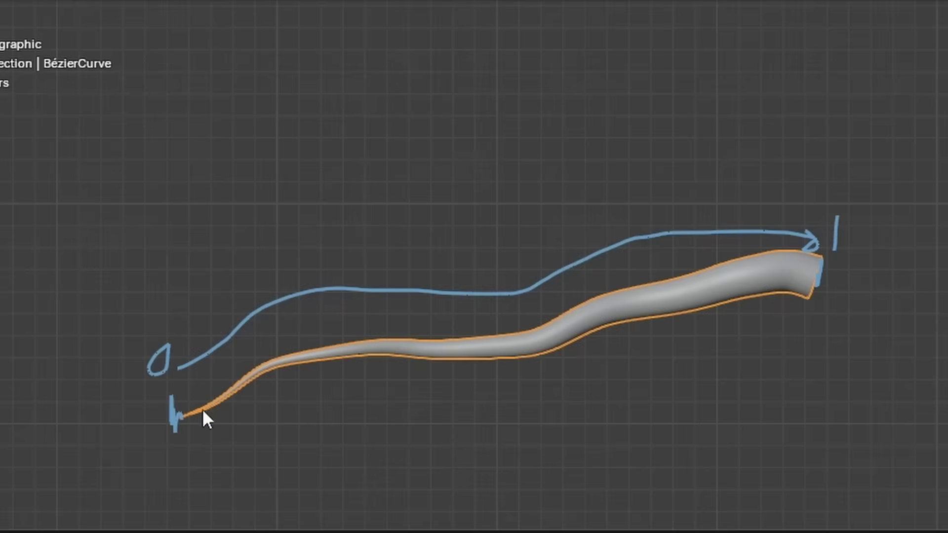
key(space)
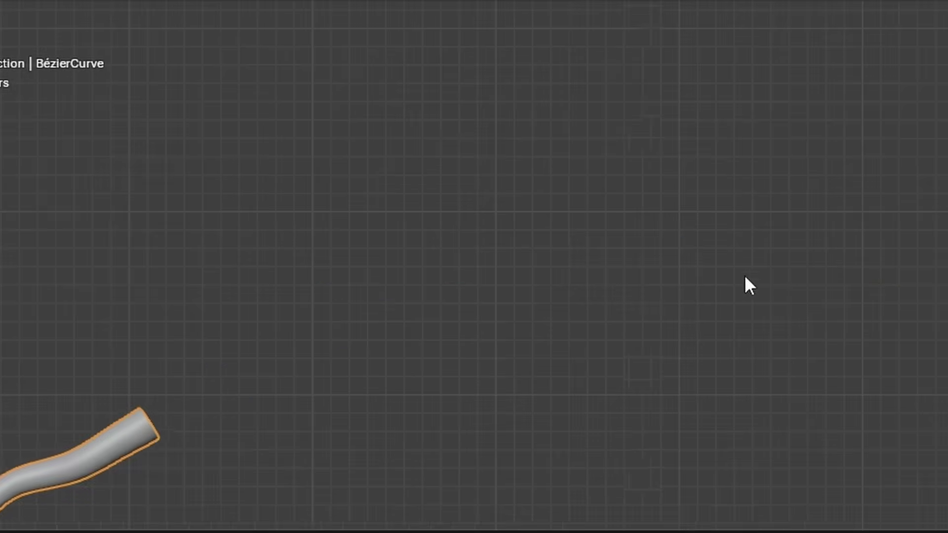
key(space)
key(KP_Decimal)
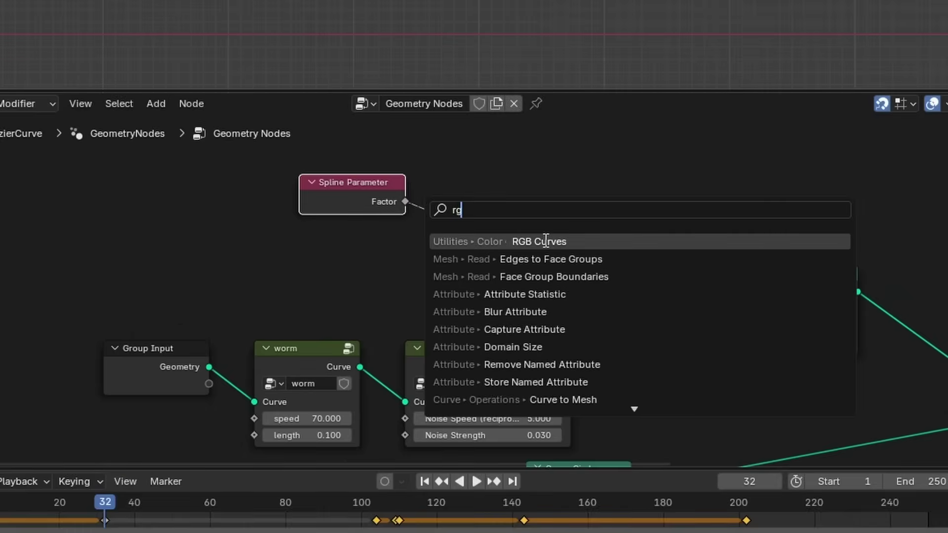
Insert an RGB Curves node between Factor and Radius and bend it into an arch
click(545, 240)
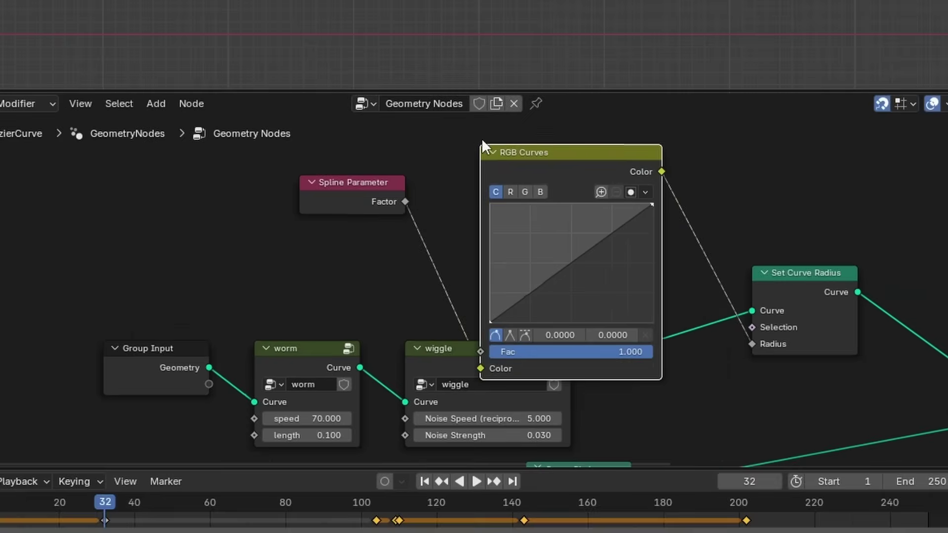
click(513, 230)
drag(539, 282, 539, 218)
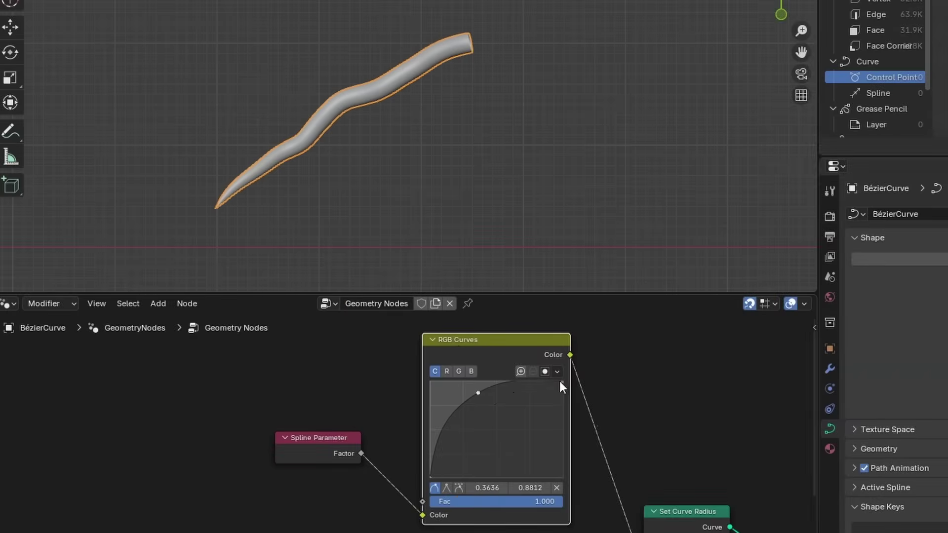
drag(559, 381, 562, 477)
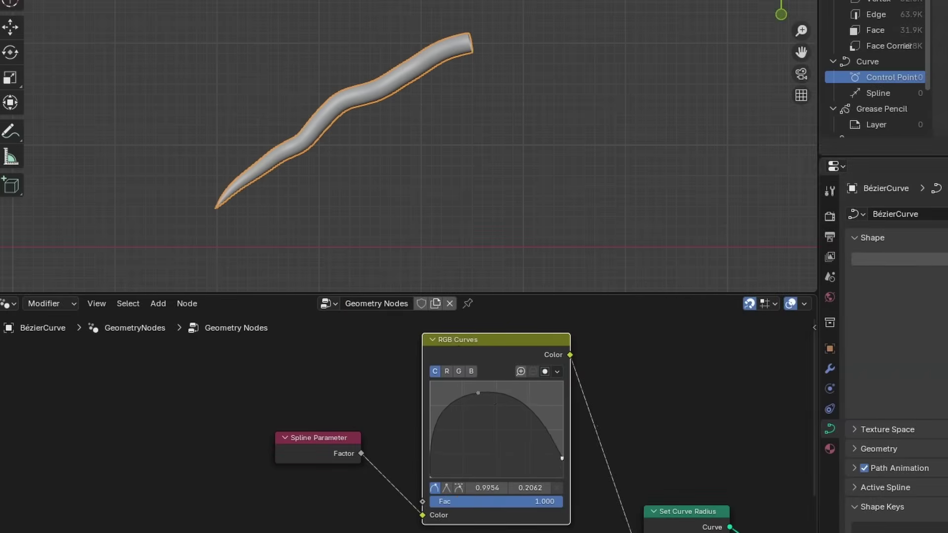
drag(476, 394, 500, 384)
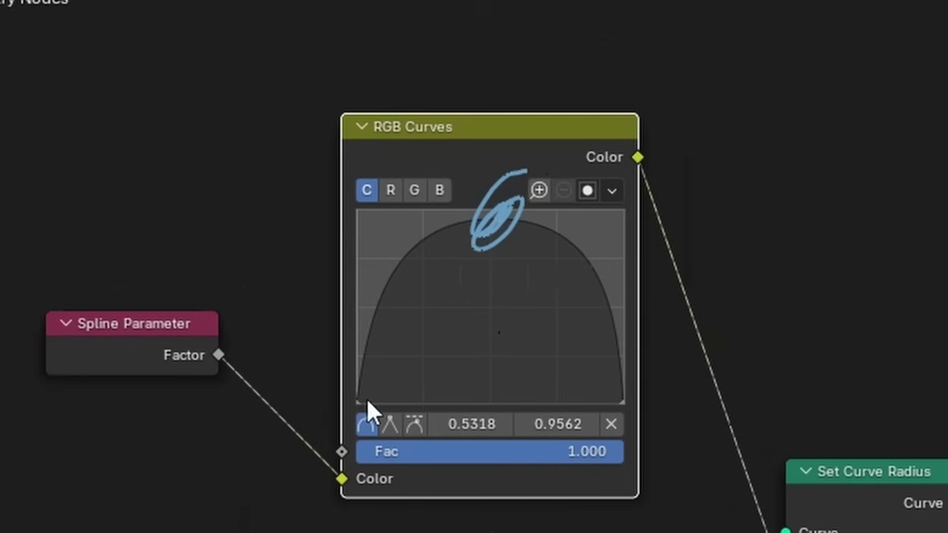
drag(287, 401, 375, 398)
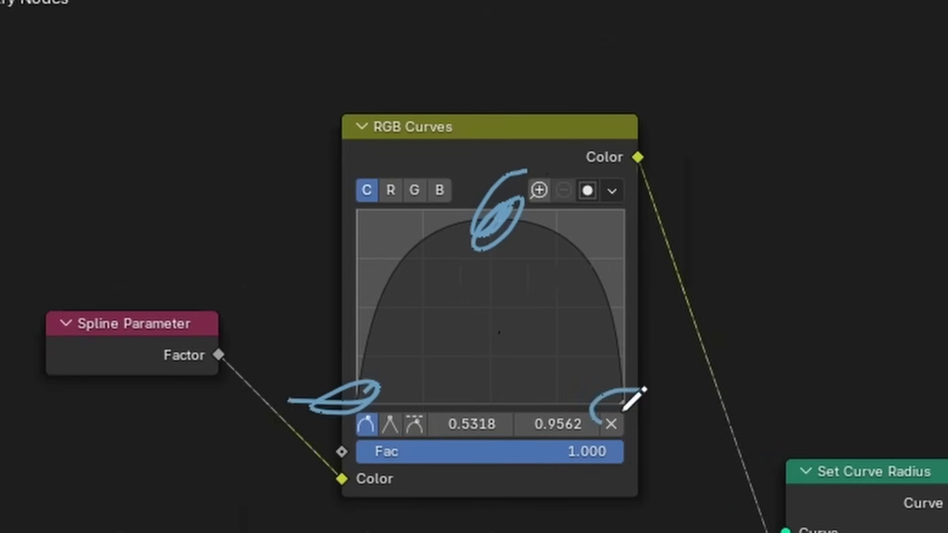
drag(498, 217, 549, 211)
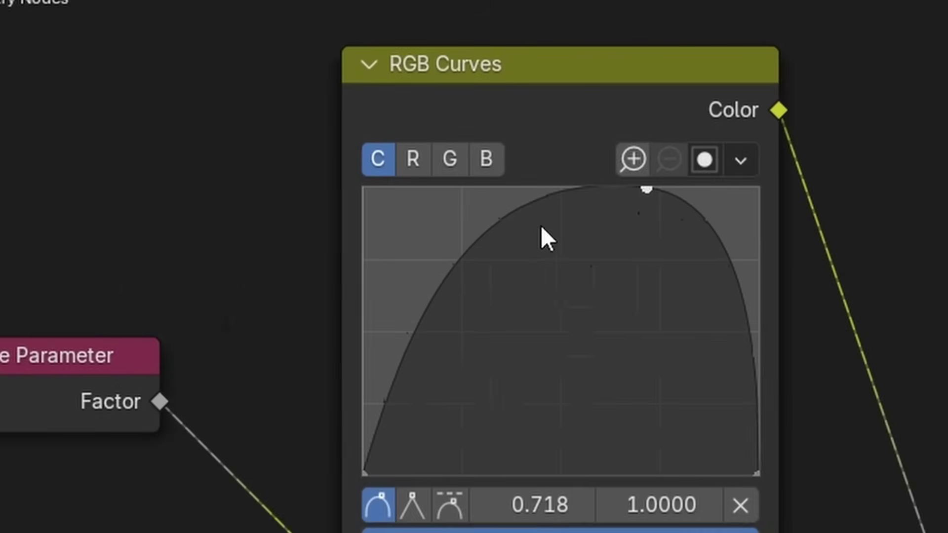
click(479, 235)
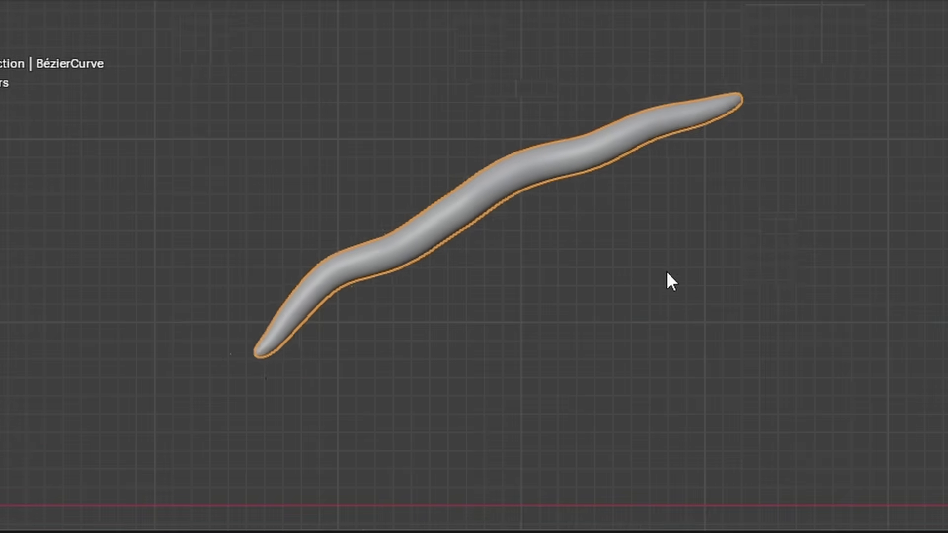
scroll(666, 298, up, 2)
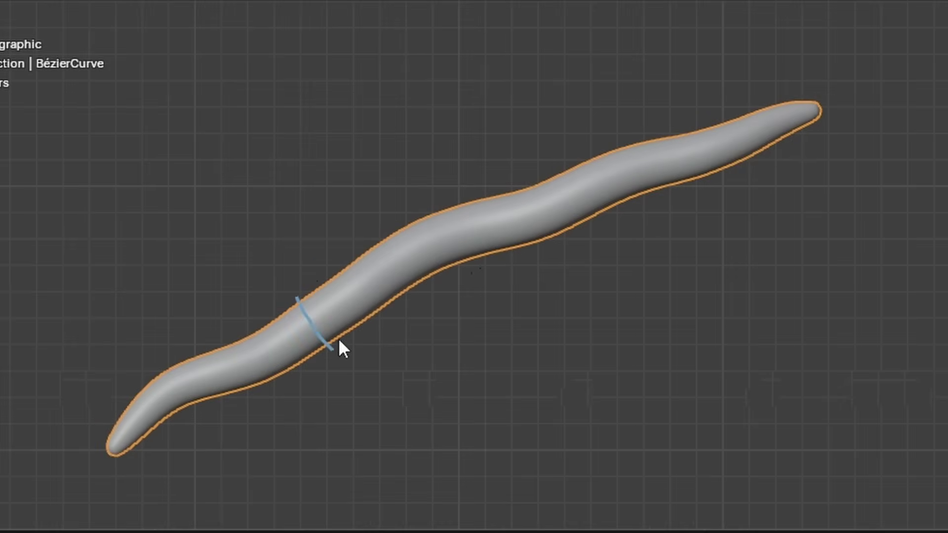
Add a Spline Parameter node and feed its Factor into a new Sine Math node
key(Escape)
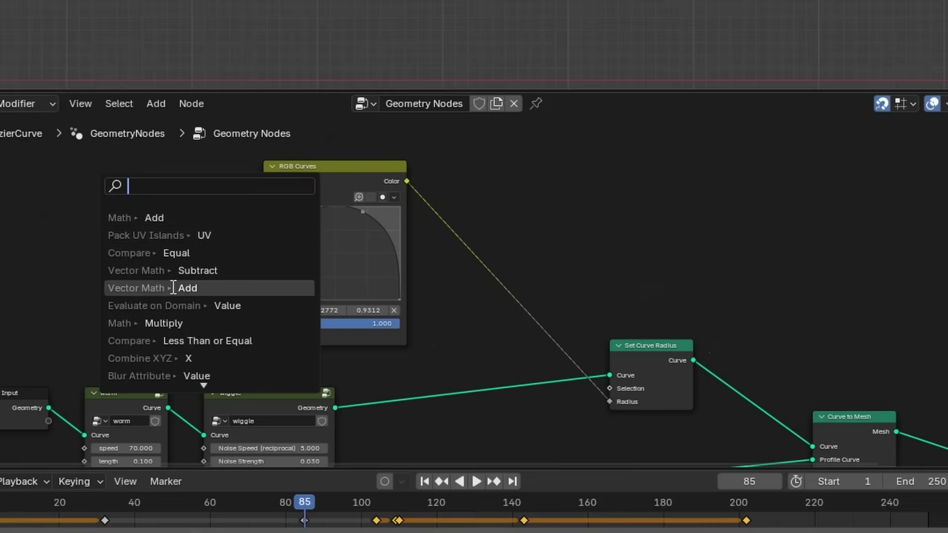
text(spline)
key(Return)
click(138, 189)
scroll(138, 189, up, 2)
drag(187, 272, 321, 189)
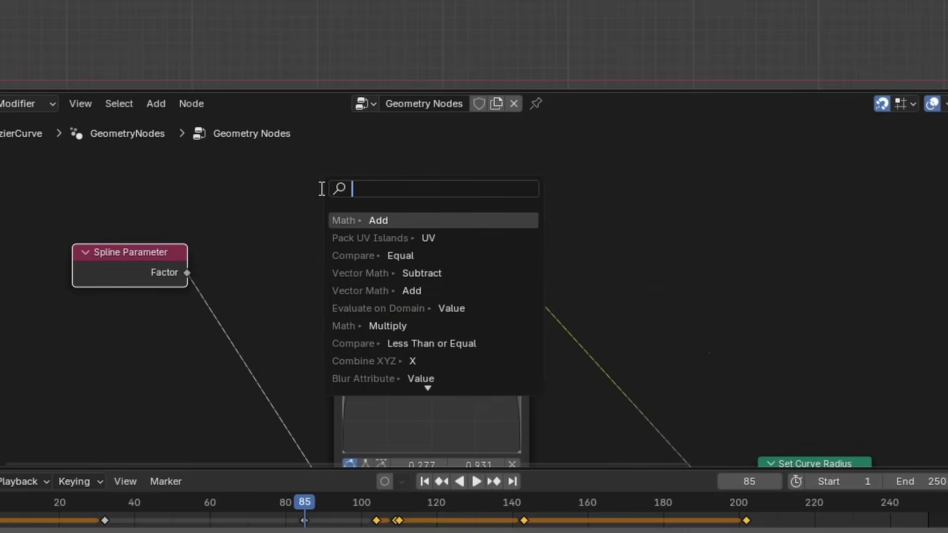
text(sine)
key(Return)
click(324, 163)
scroll(557, 325, down, 2)
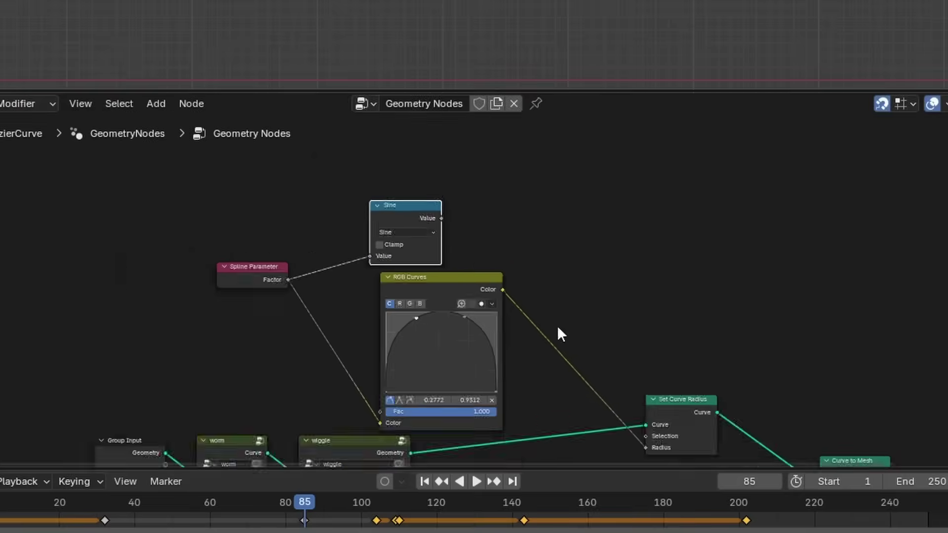
scroll(557, 325, up, 2)
Duplicate the Sine node as a Multiply between Factor and Sine, raising the multiplier
key(shift+d)
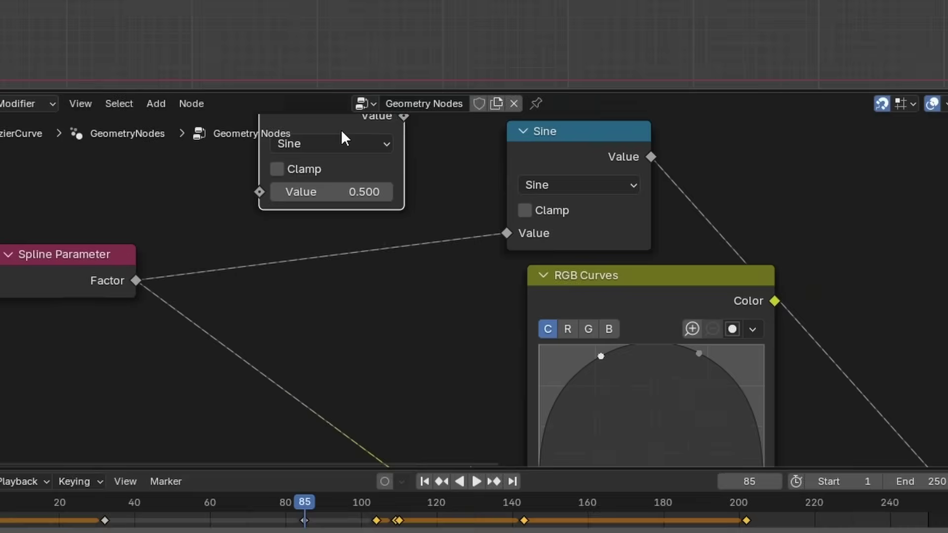
drag(341, 130, 336, 213)
click(337, 210)
click(302, 306)
drag(330, 275, 494, 275)
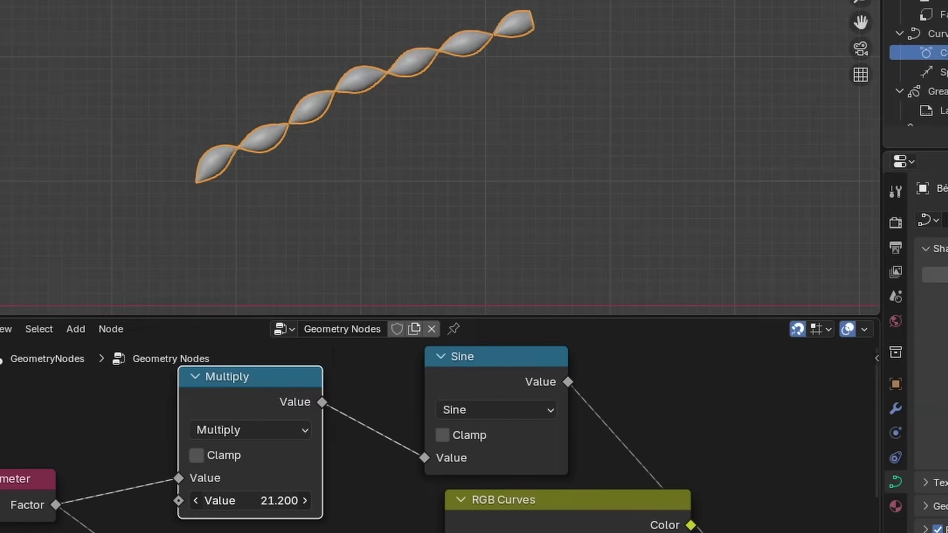
drag(280, 501, 474, 501)
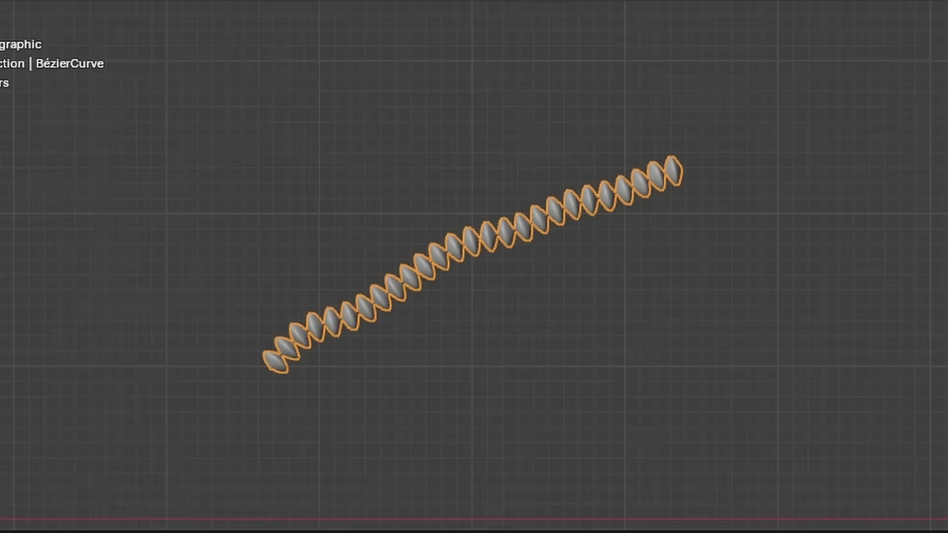
scroll(437, 251, up, 4)
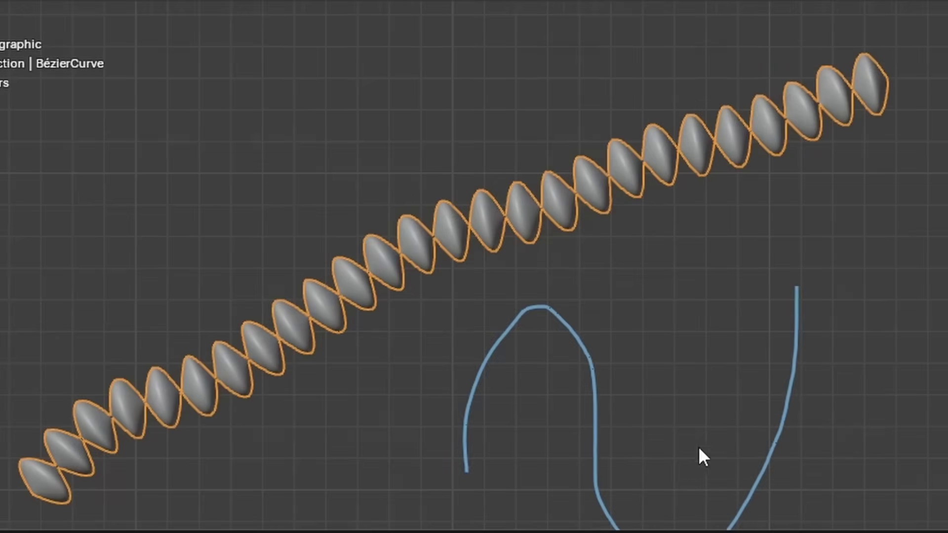
shift+middle_drag(530, 304, 473, 258)
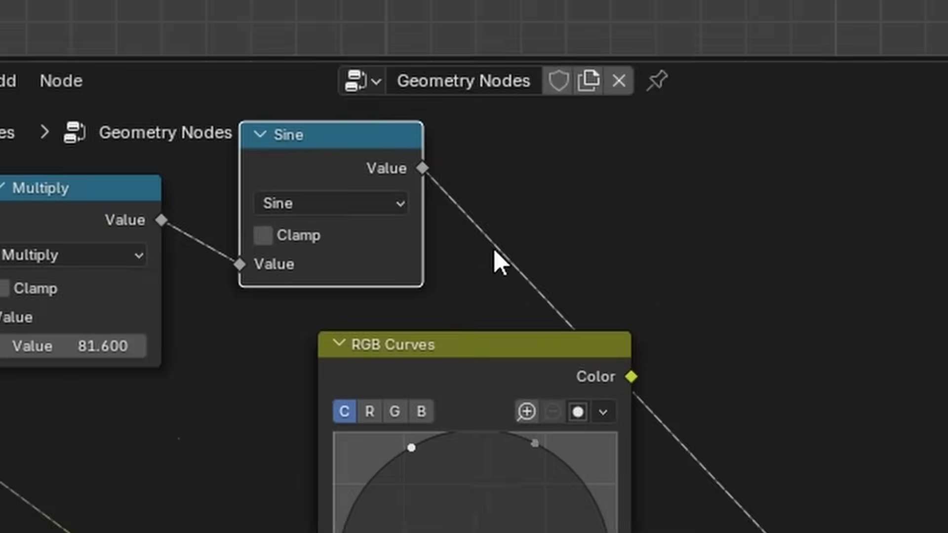
Add a Map Range after the Sine with From Min -1 and a narrow To range
key(shift+a)
text(rang)
key(Return)
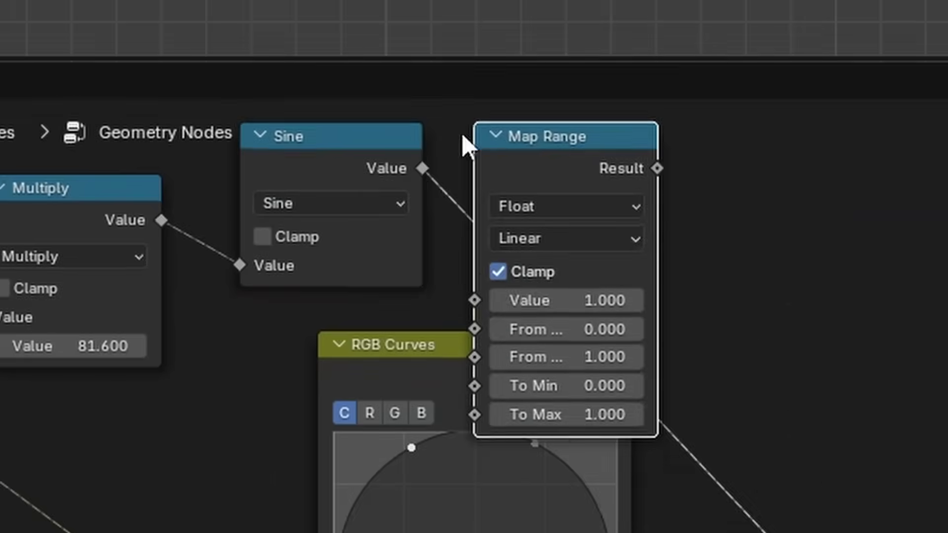
click(698, 40)
click(783, 225)
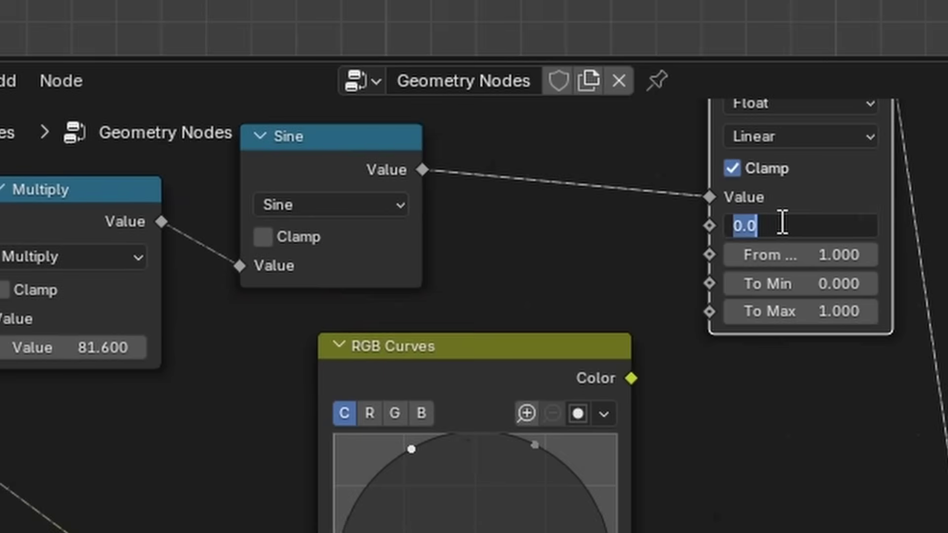
text(-1)
key(Return)
key(g)
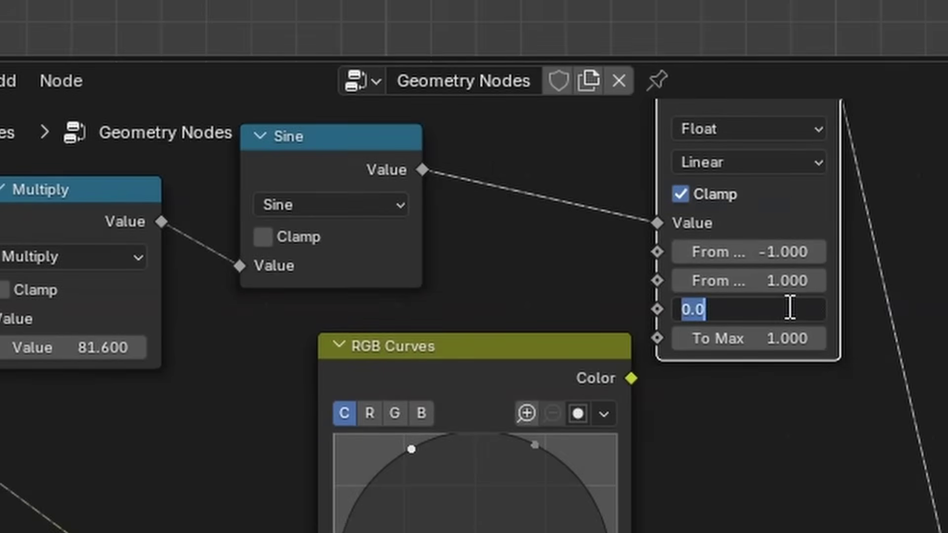
key(Return)
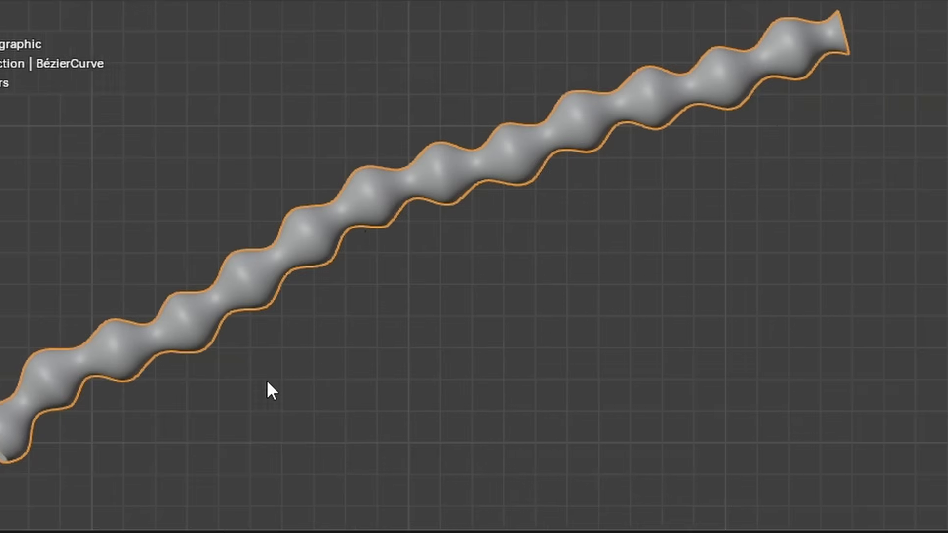
Insert a Multiply math node on the Map Range link and raise the ridge frequency multiplier
scroll(241, 173, up, 5)
middle_drag(386, 307, 431, 190)
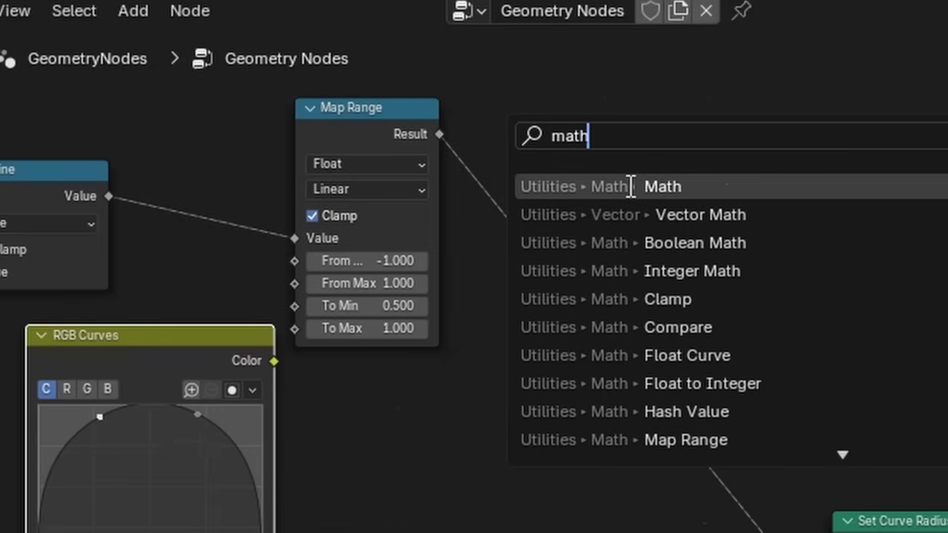
click(631, 186)
click(567, 229)
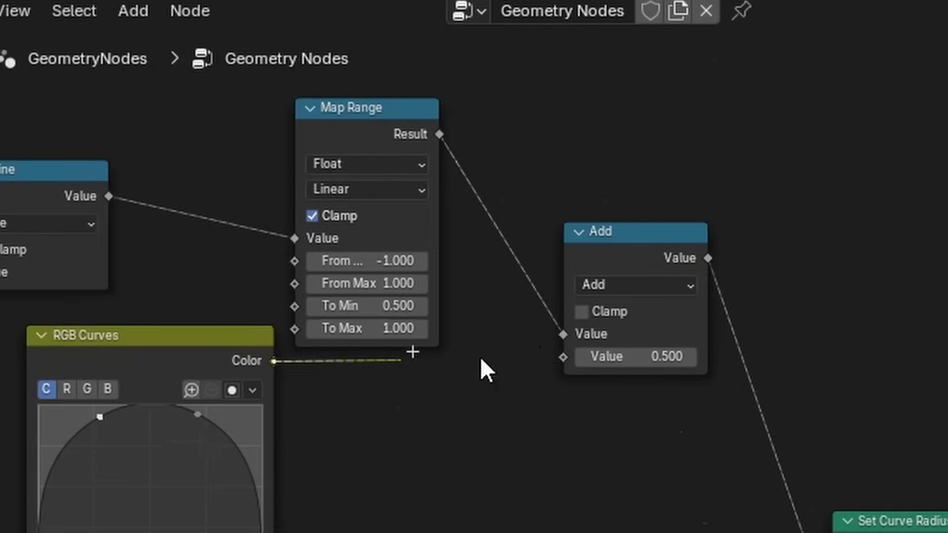
click(595, 286)
click(595, 316)
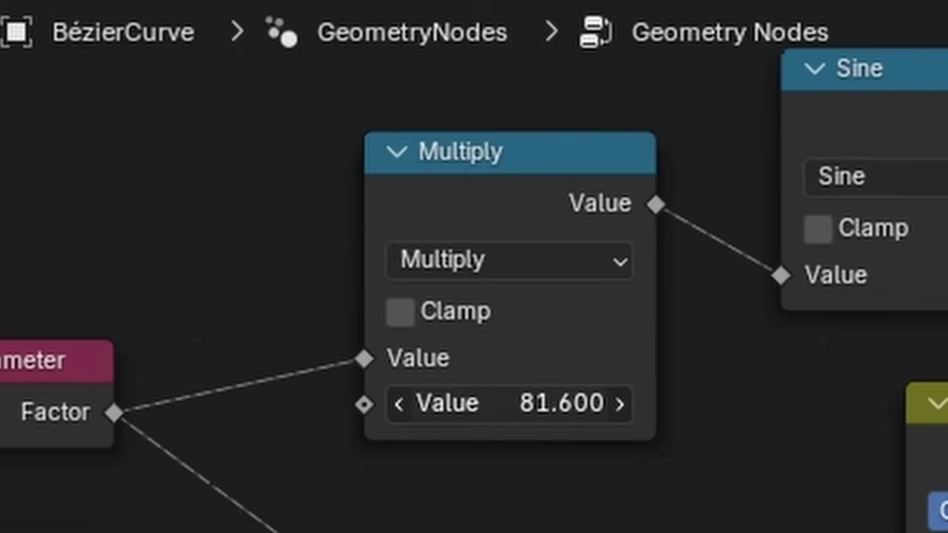
drag(508, 402, 543, 402)
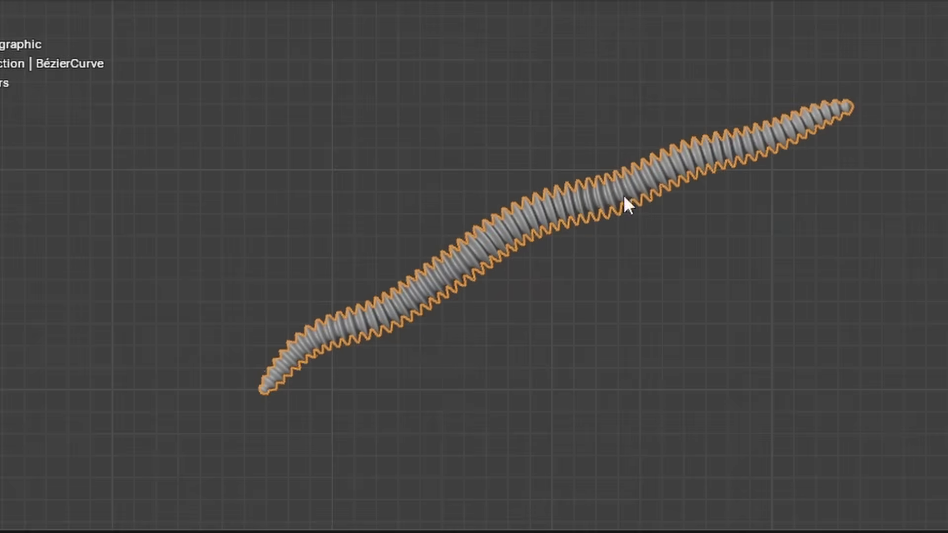
scroll(648, 441, up, 5)
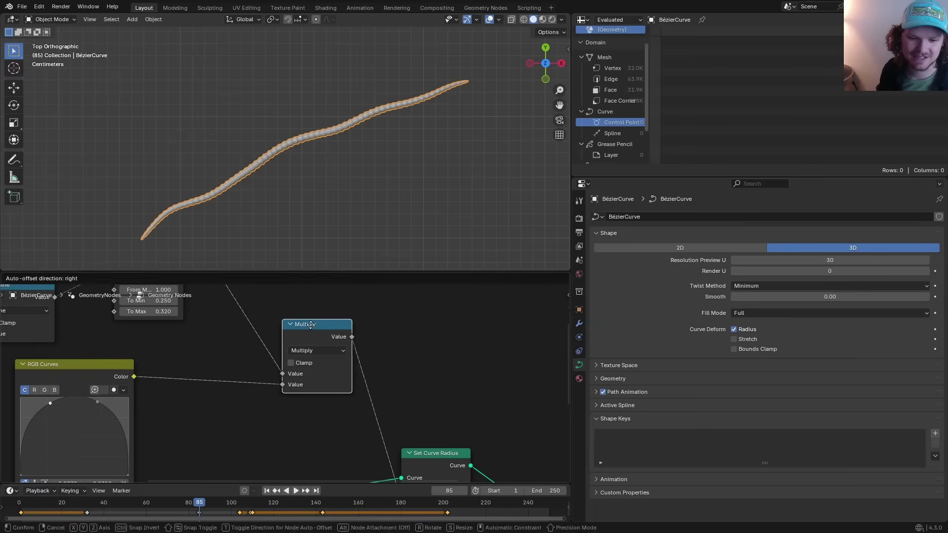
scroll(279, 339, down, 2)
middle_drag(243, 411, 267, 420)
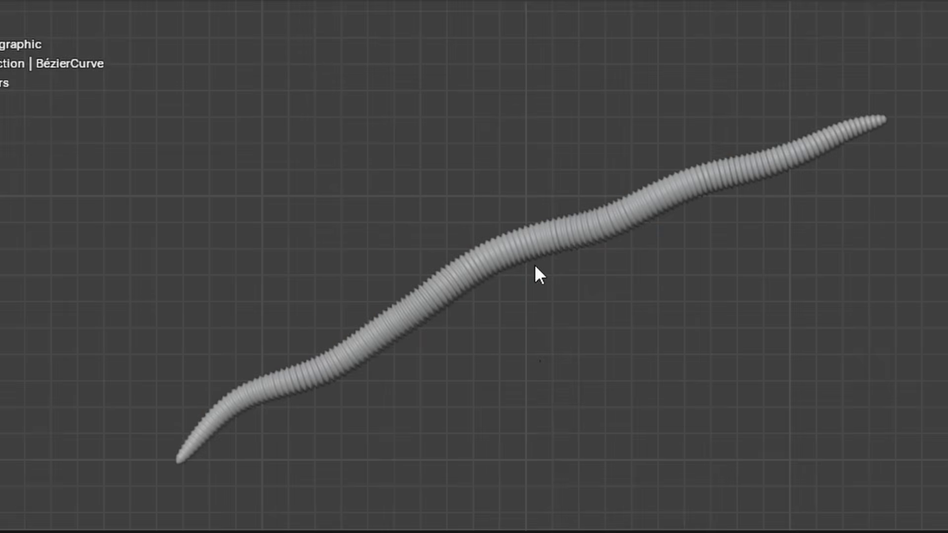
scroll(482, 298, up, 4)
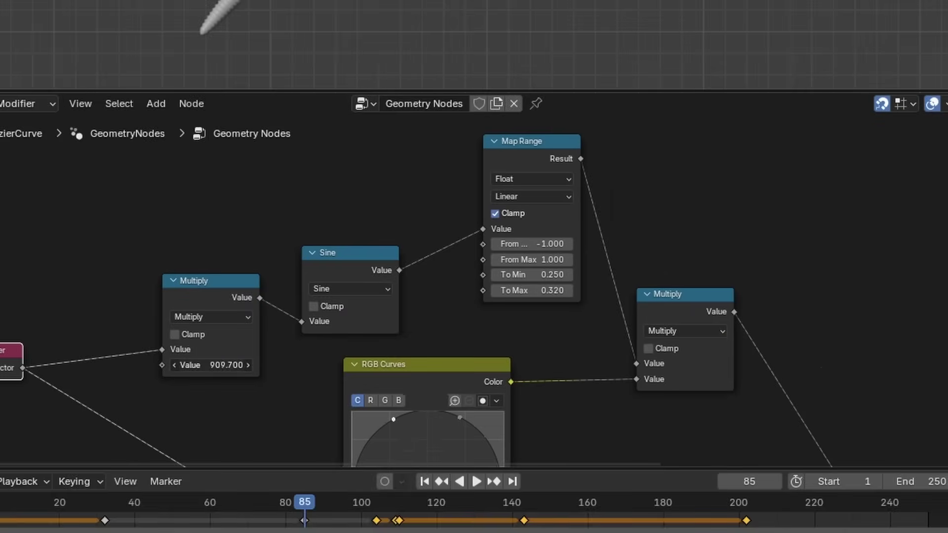
Insert a 1D Noise Texture between the Spline Parameter Factor and the Multiply node
middle_drag(99, 425, 669, 348)
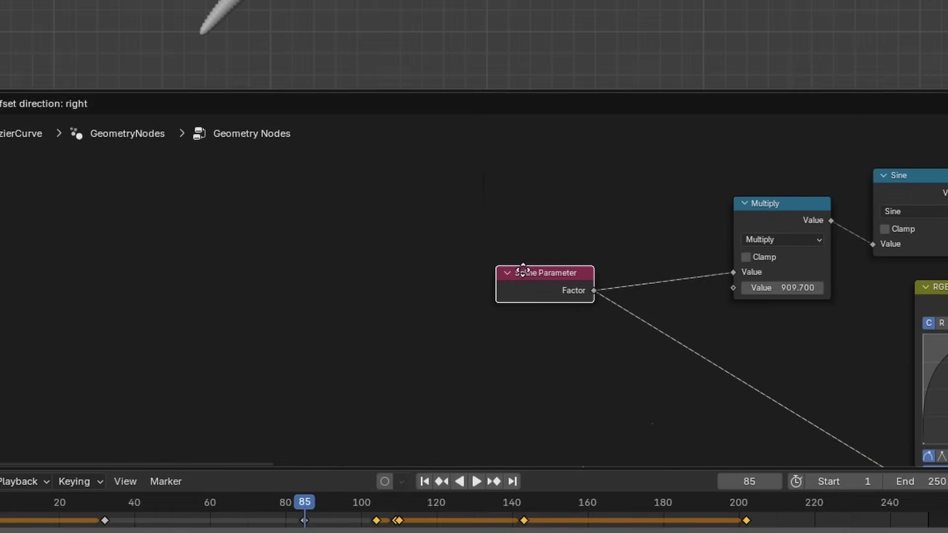
scroll(301, 409, down, 3)
scroll(457, 242, up, 4)
key(shift+a)
text(noise)
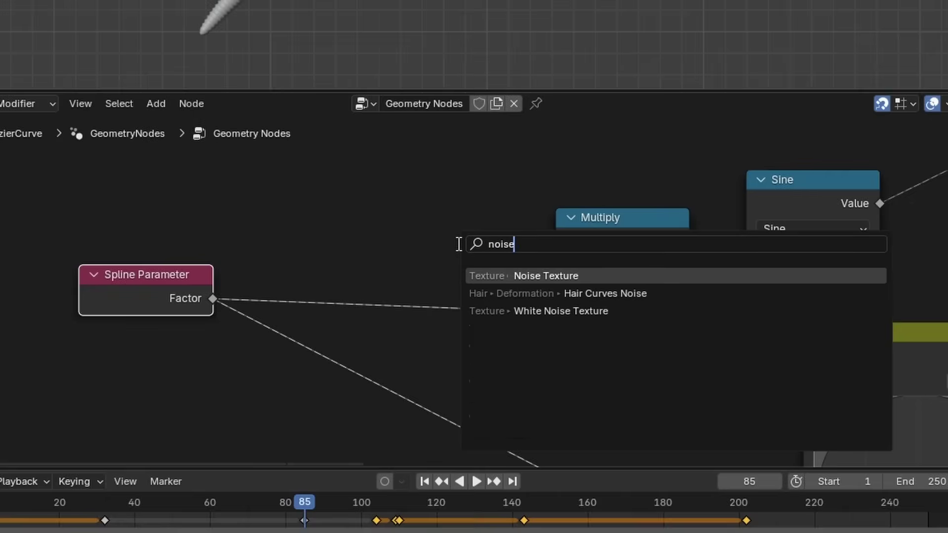
click(530, 273)
middle_drag(54, 411, 170, 294)
click(233, 300)
click(231, 318)
drag(170, 294, 610, 214)
middle_drag(609, 210, 547, 250)
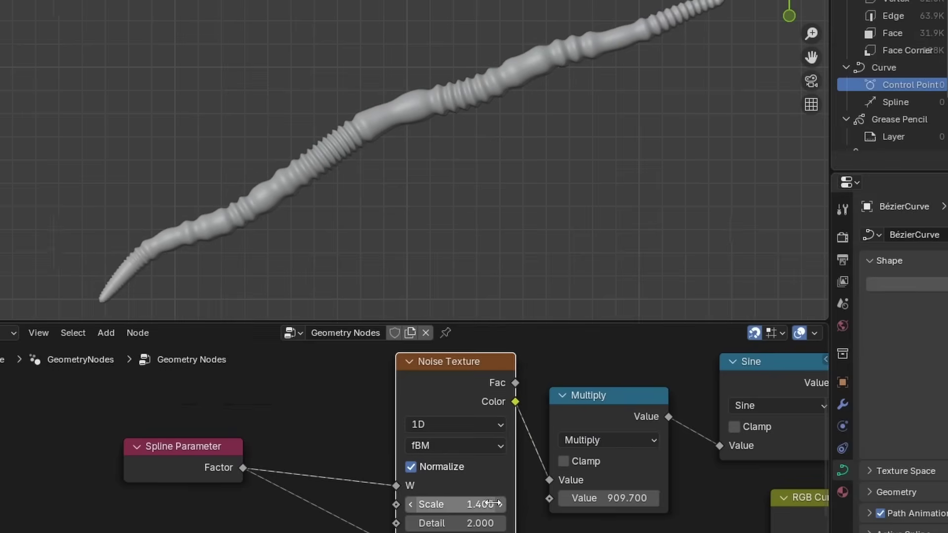
scroll(449, 384, up, 1)
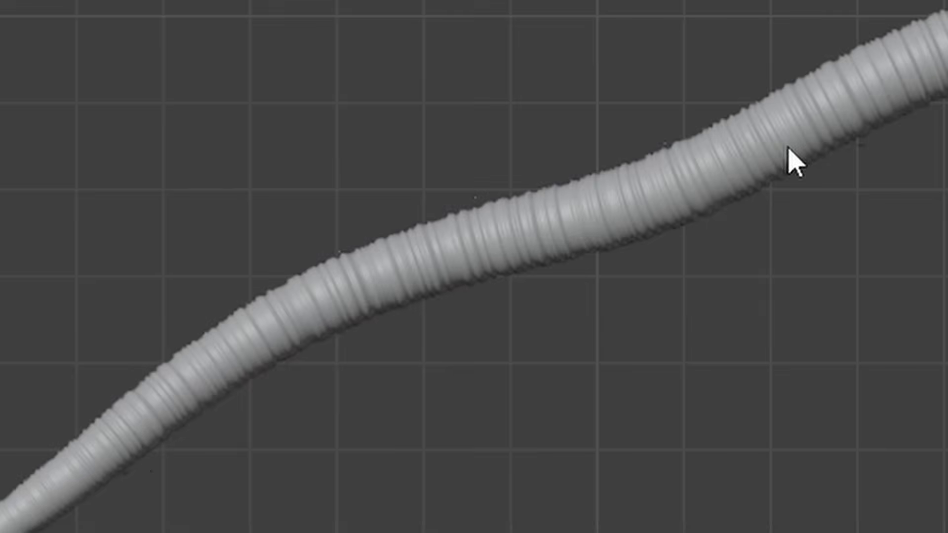
scroll(810, 173, down, 2)
scroll(592, 388, down, 4)
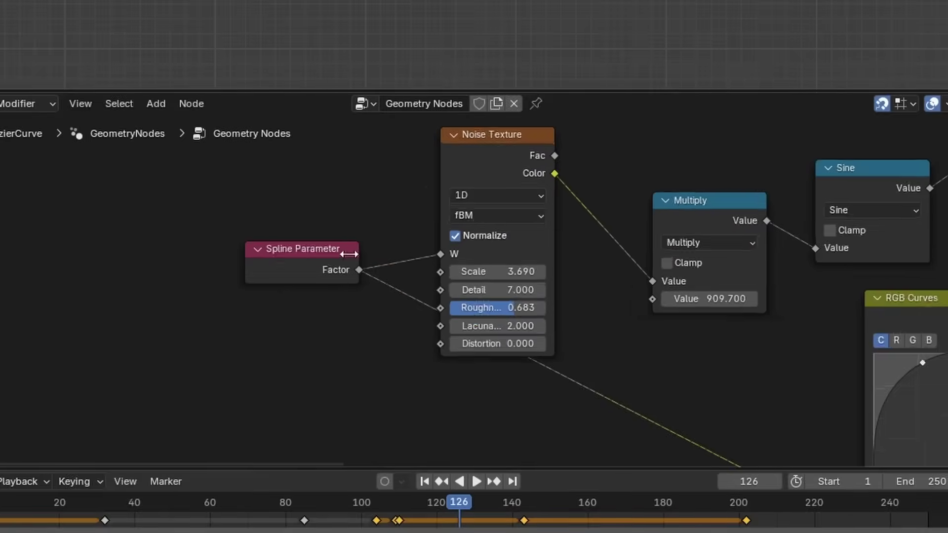
Move the Spline Parameter node left and draw a new curve stroke for another worm
scroll(222, 256, up, 3)
drag(232, 256, 201, 256)
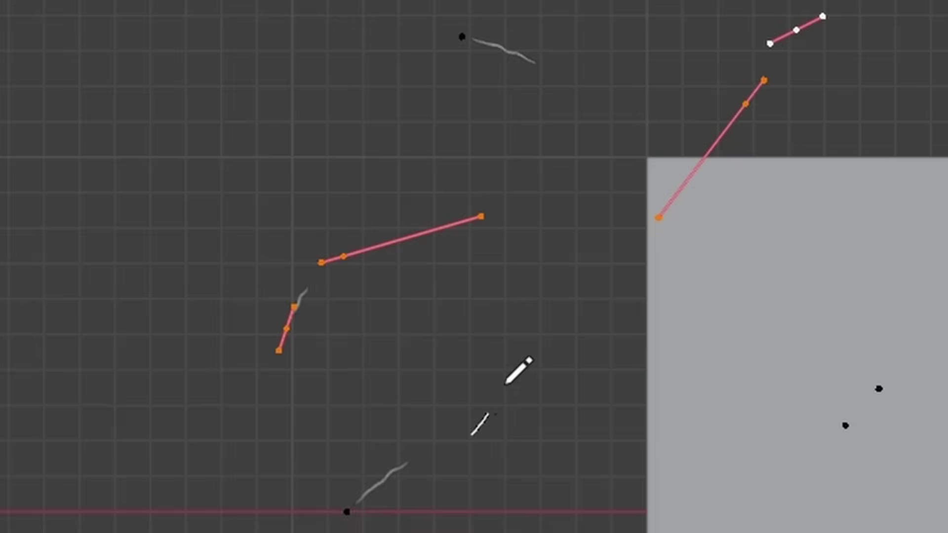
drag(358, 349, 463, 255)
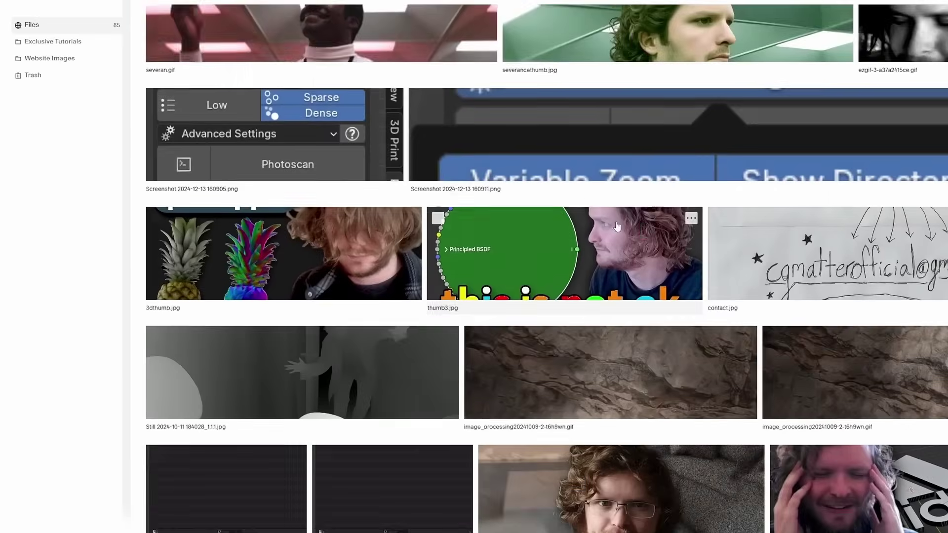
Open the Exclusive Tutorials folder in the file library, then view the Payments settings
scroll(543, 267, down, 5)
double_click(39, 41)
scroll(597, 144, down, 3)
scroll(598, 144, down, 3)
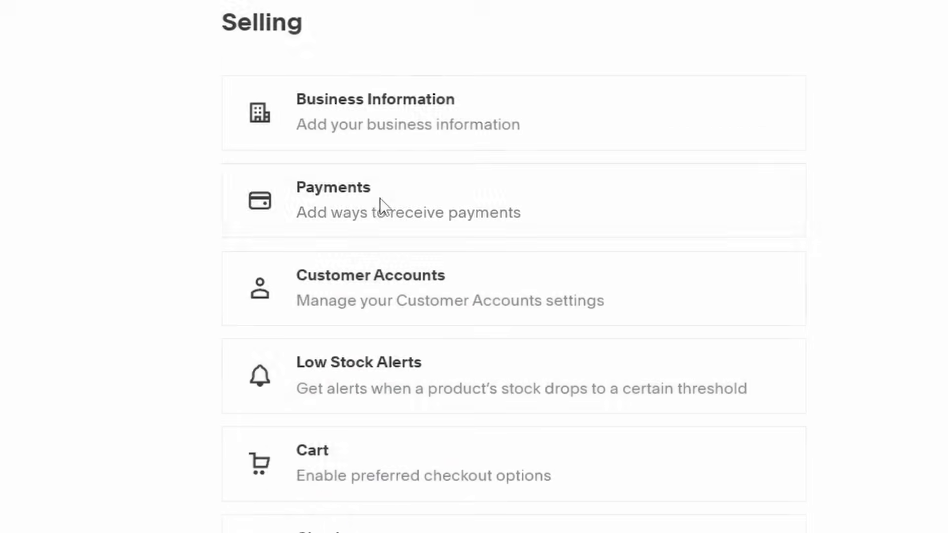
click(381, 197)
scroll(388, 210, down, 6)
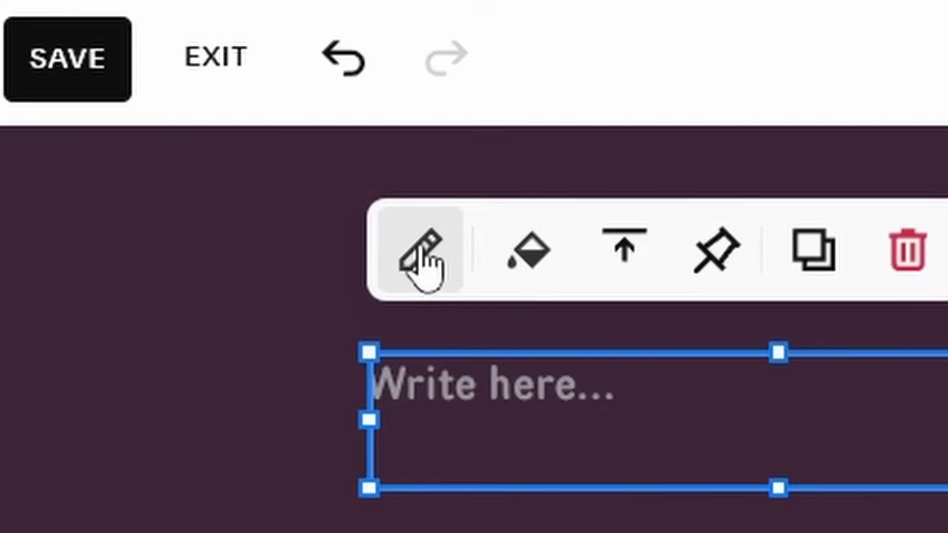
Ask the text block's AI writer 'why should i use squarespace?'
click(422, 262)
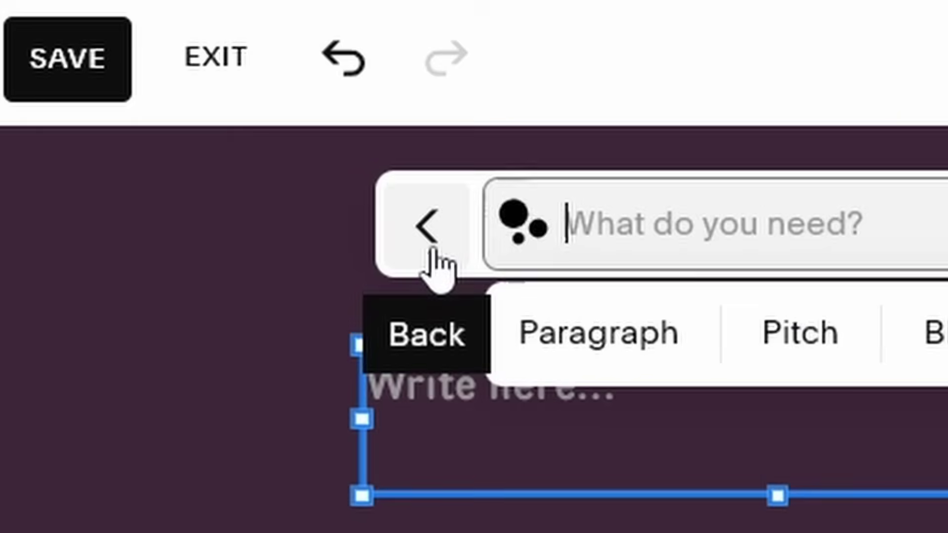
text(why shou)
text(ld i use squarespace?)
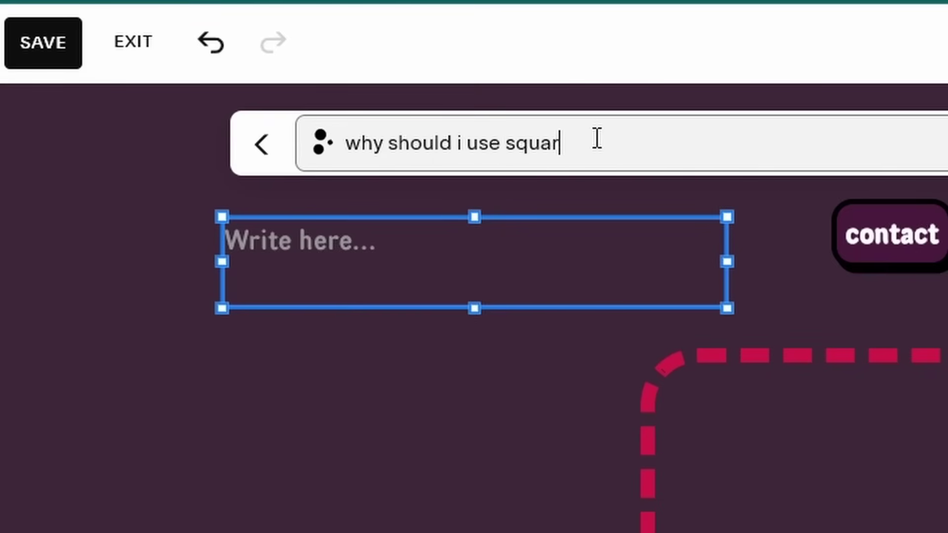
key(Return)
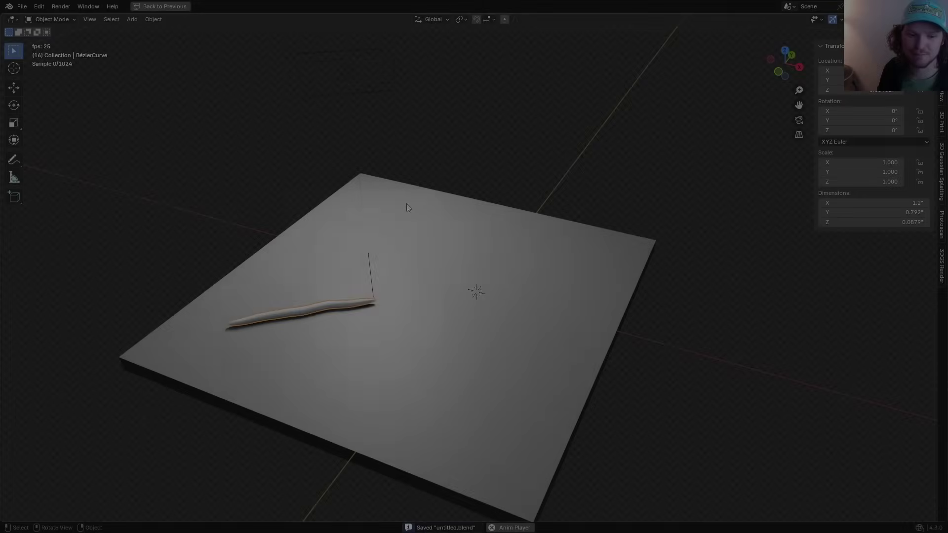
click(354, 119)
Move the area light to the lower left and name a new material 'Worm'
key(g)
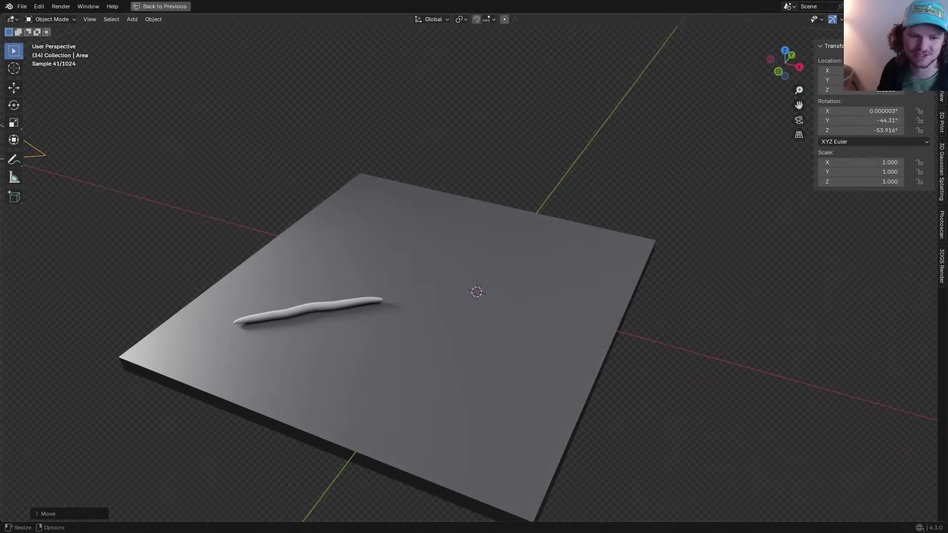
key(ctrl+z)
key(g)
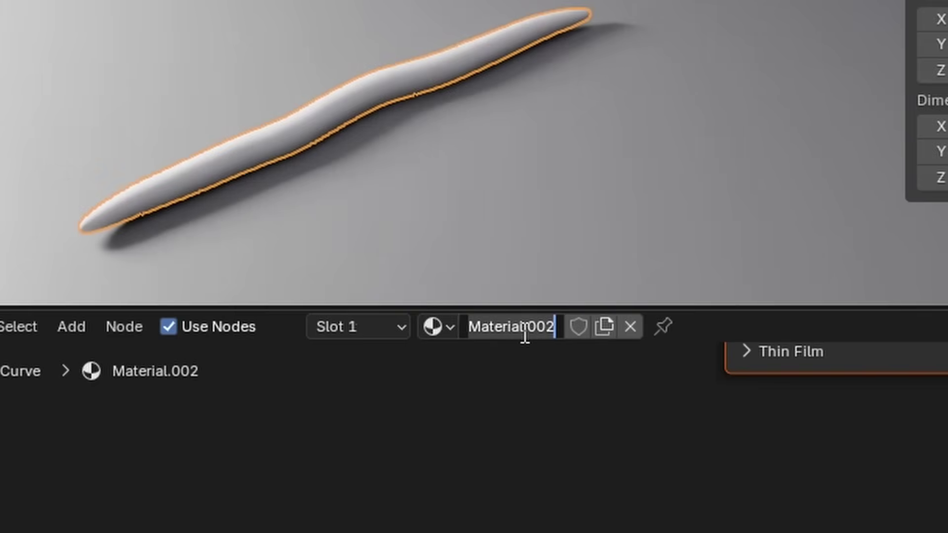
text(Worm)
key(Return)
click(501, 531)
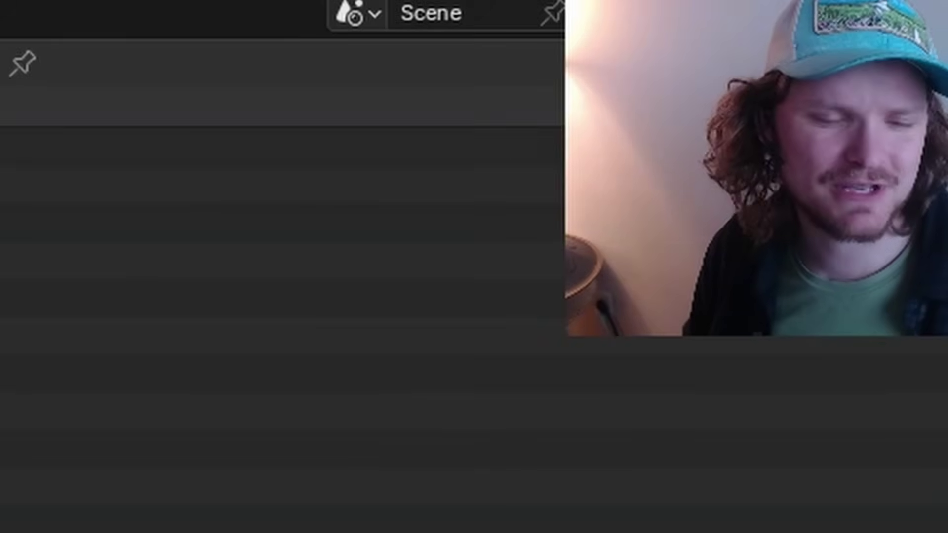
Insert a Set Material node using the Worm material and show the Shader Editor
key(shift+a)
text(set m)
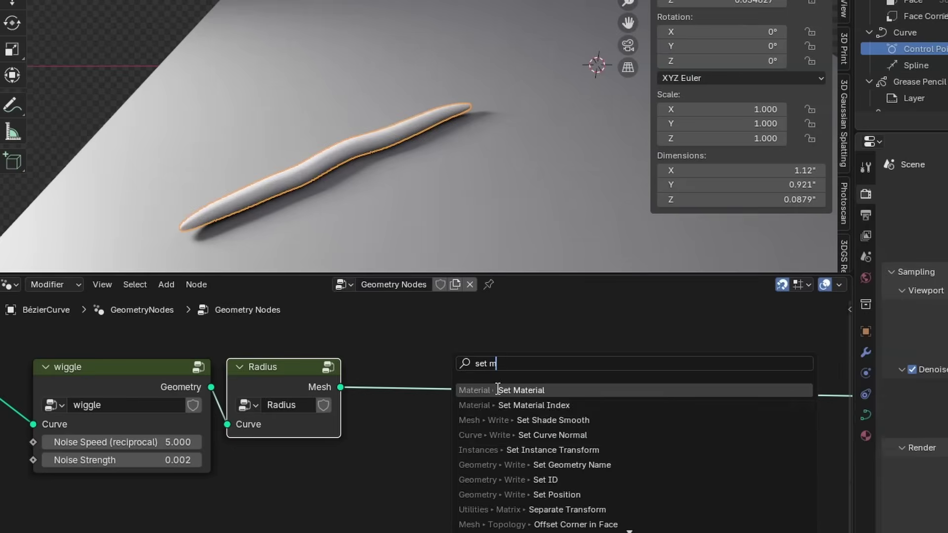
key(Return)
click(417, 351)
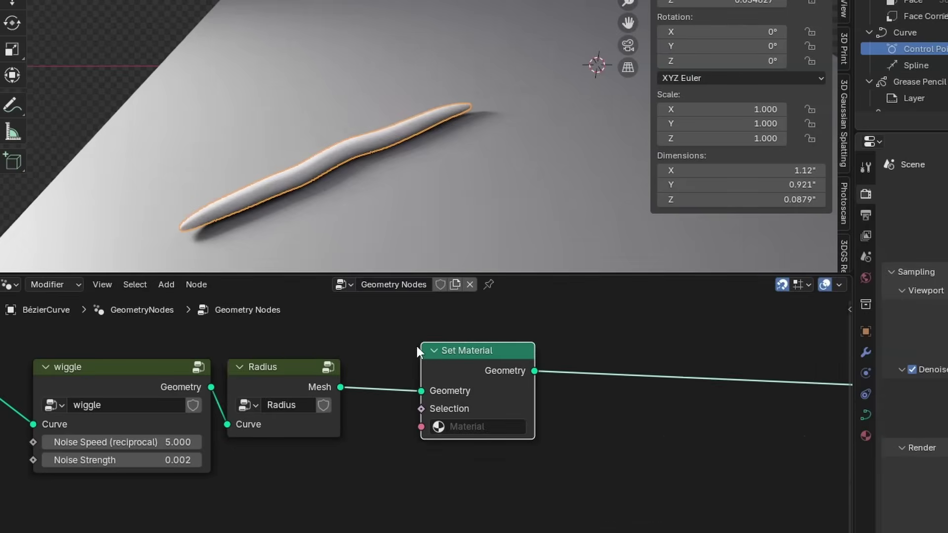
click(469, 498)
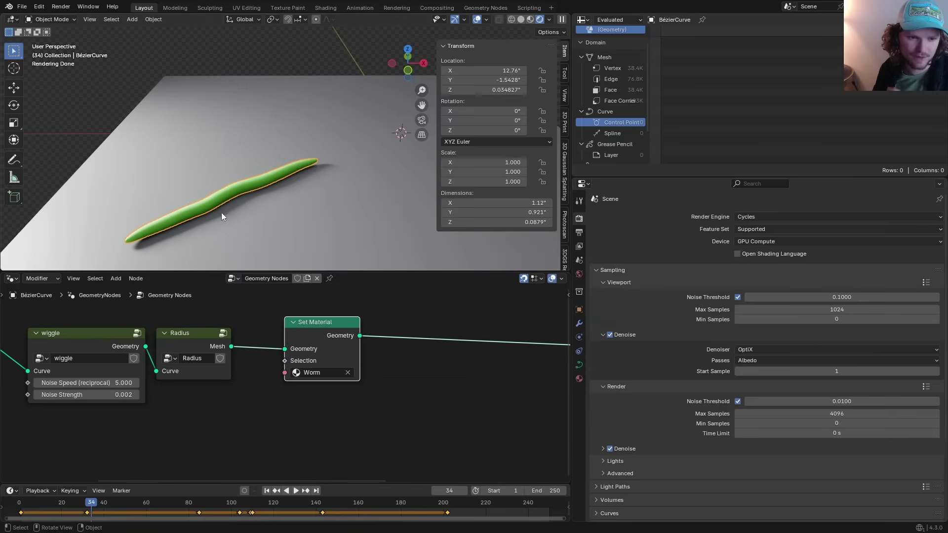
click(12, 279)
click(39, 372)
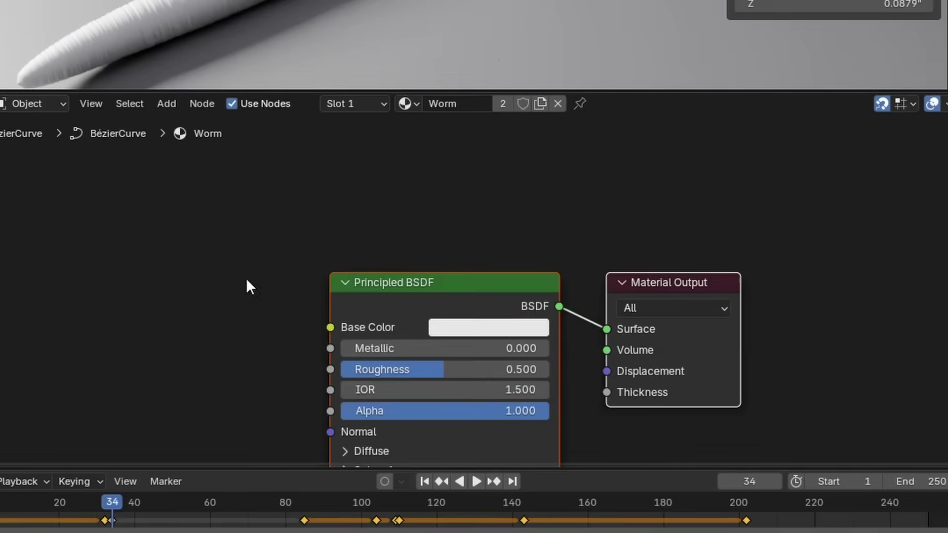
In the Radius group, store the Spline Parameter Factor as the named attribute 'parameter'
click(2, 103)
click(30, 265)
key(Tab)
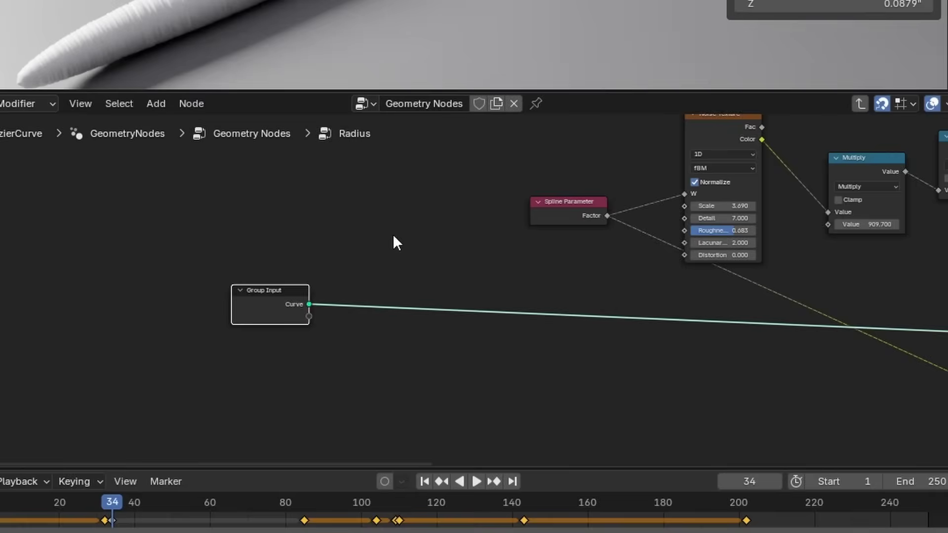
key(shift+a)
text(store)
key(Return)
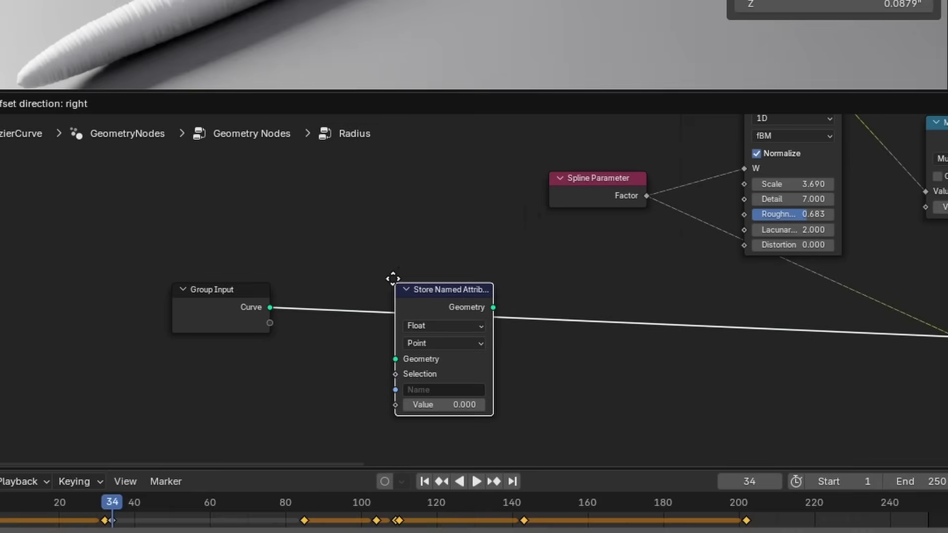
click(393, 277)
scroll(431, 348, up, 2)
key(shift+a)
text(spline p)
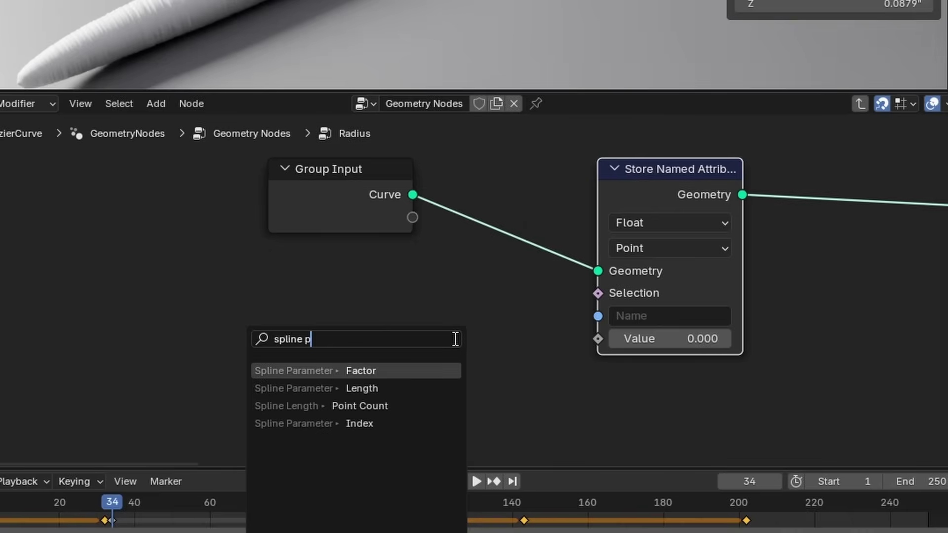
text(aram)
key(Return)
click(409, 255)
click(659, 321)
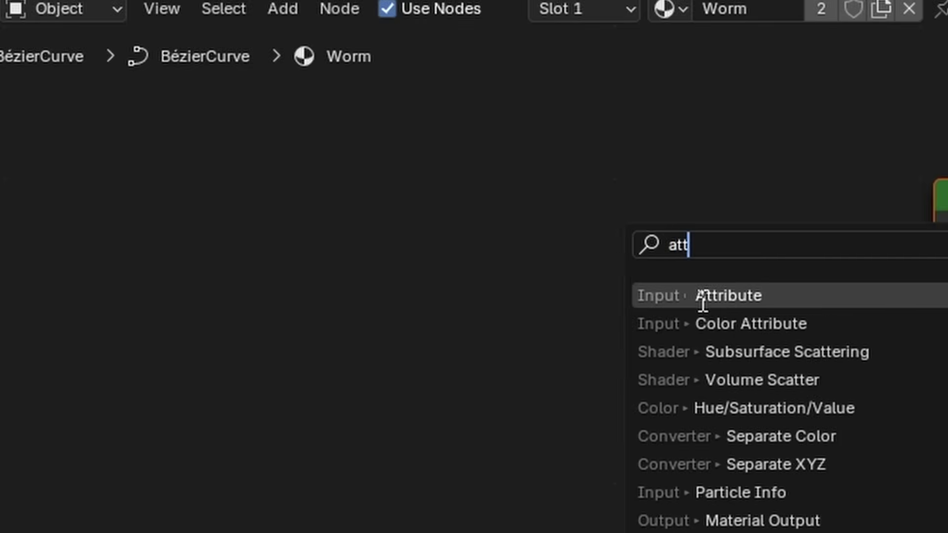
Add an Attribute node reading 'parameter' in the Worm shader
key(Return)
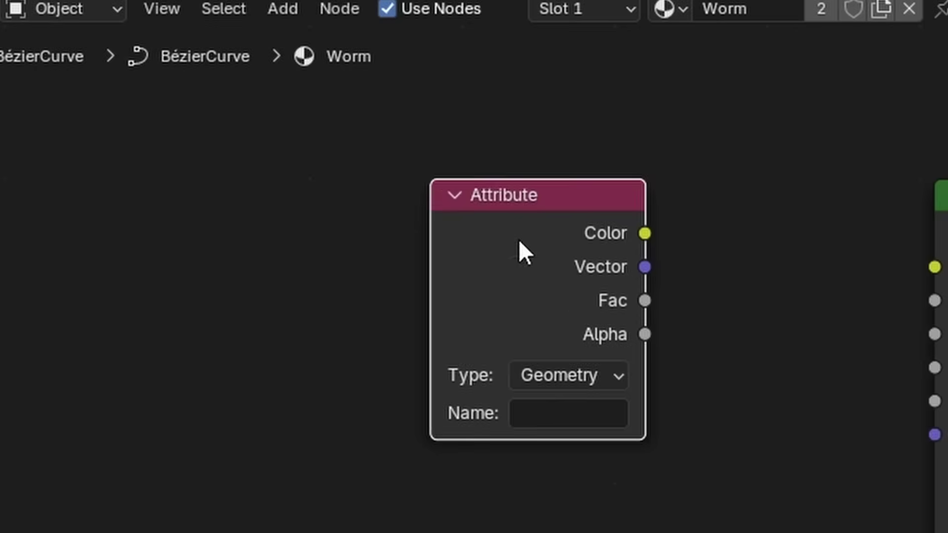
click(519, 239)
click(496, 422)
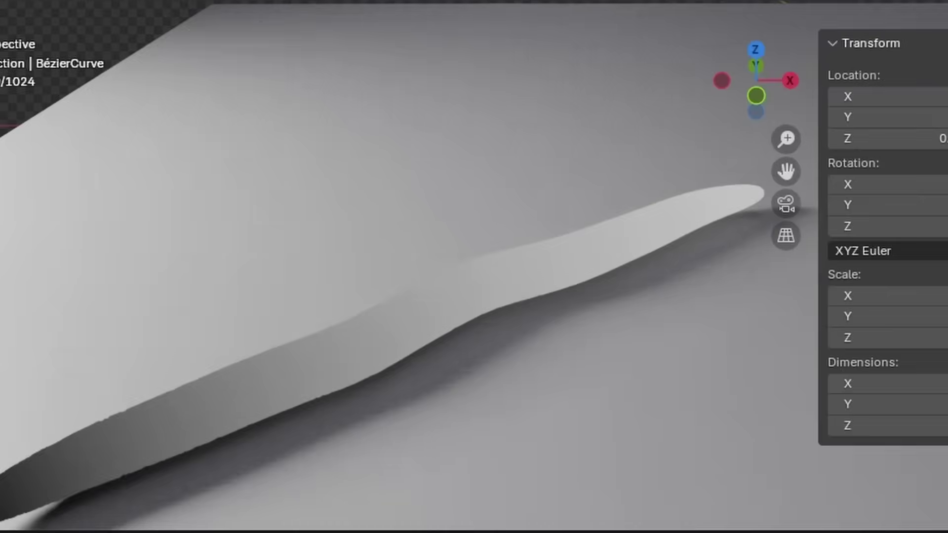
scroll(406, 294, down, 3)
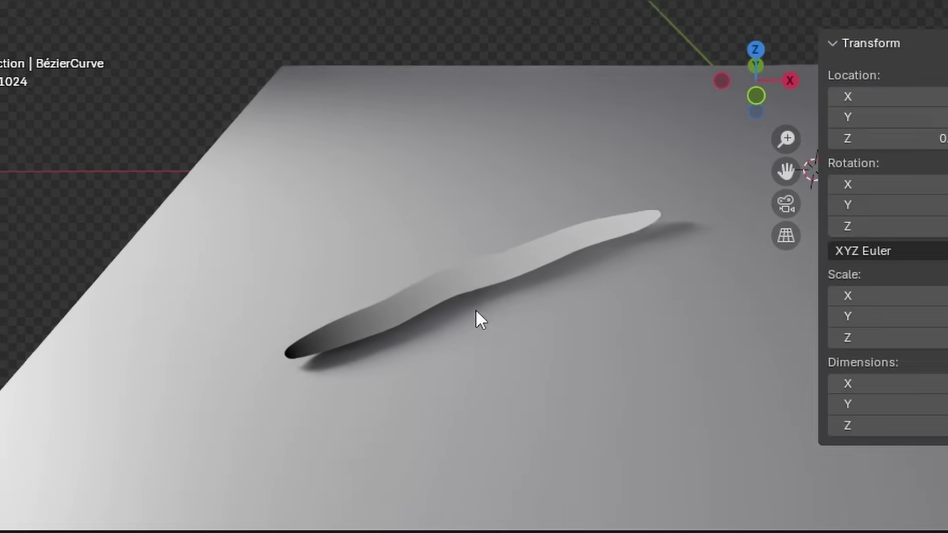
scroll(491, 266, up, 3)
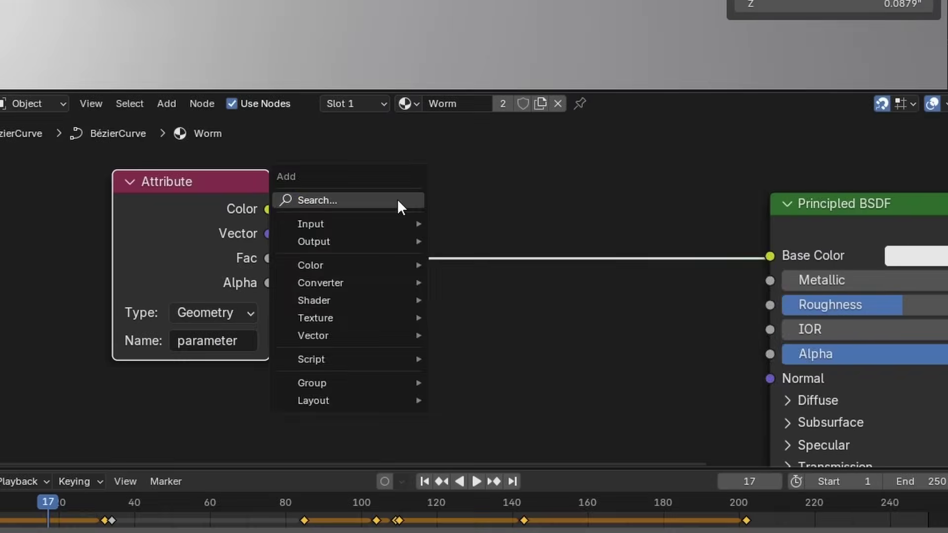
Insert a 1D Noise Texture on the attribute-to-colour link and raise its roughness
text(noise)
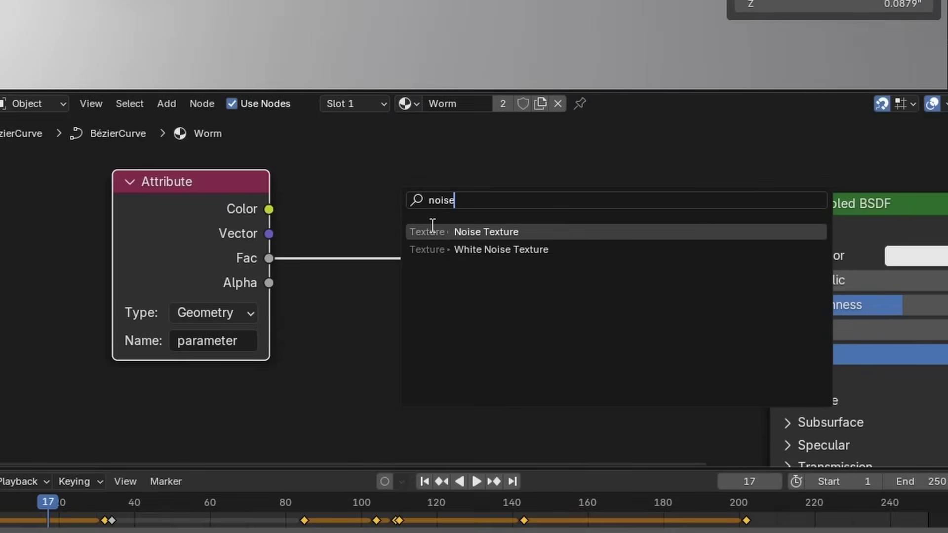
click(432, 227)
click(360, 178)
click(431, 265)
click(428, 245)
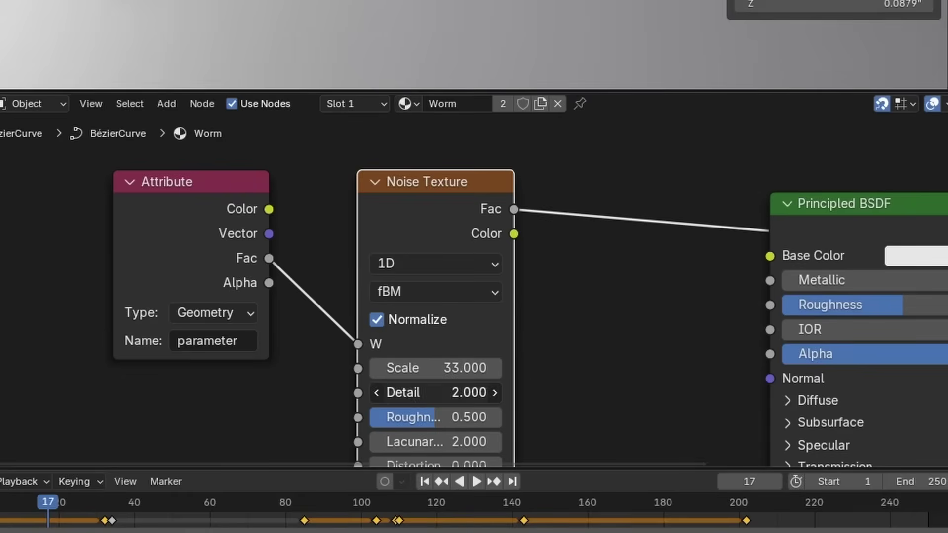
drag(444, 418, 459, 417)
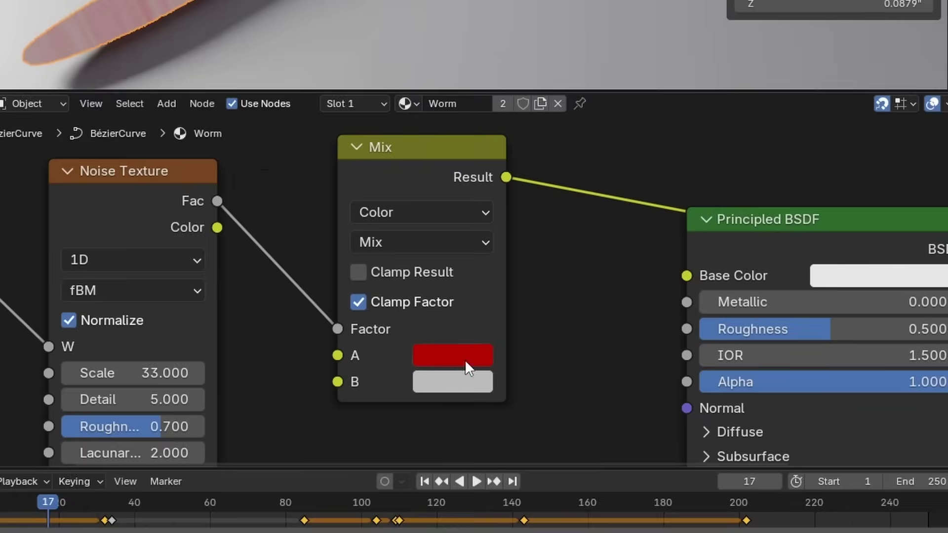
Set the Mix node's two colours to deep reddish-brown tones
click(468, 364)
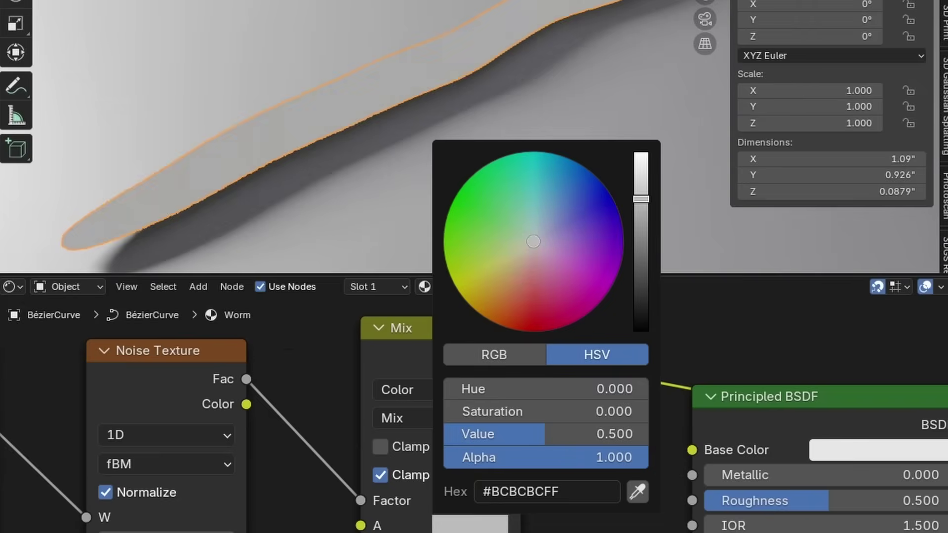
drag(521, 276, 522, 278)
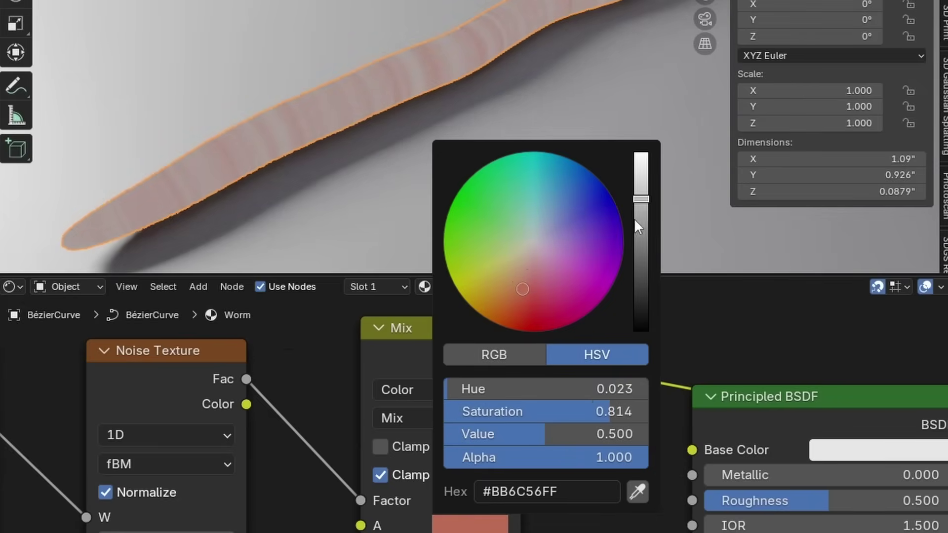
drag(635, 221, 637, 223)
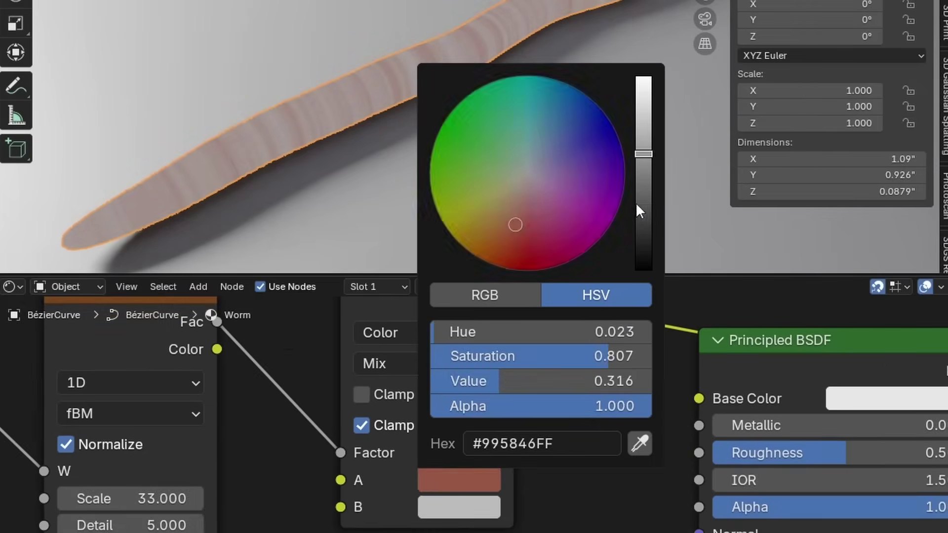
drag(644, 152, 643, 211)
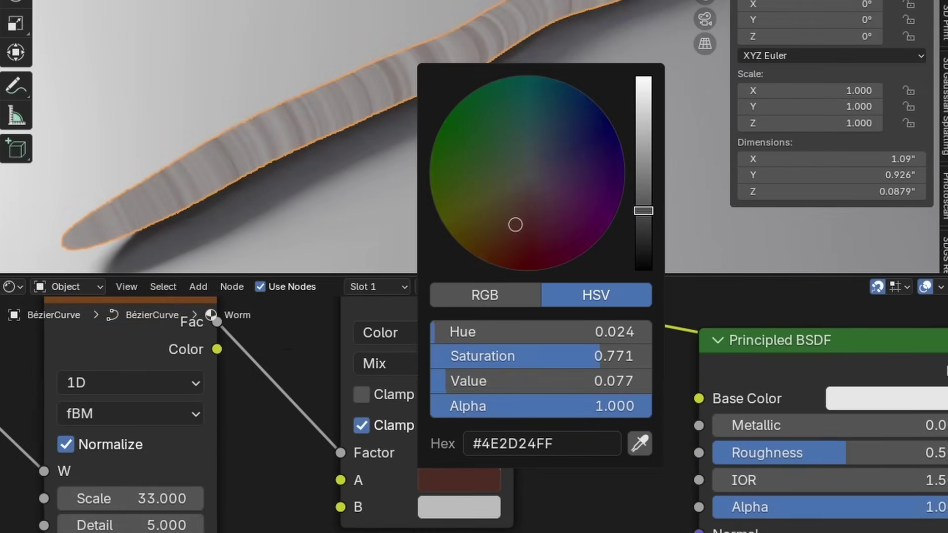
scroll(607, 213, up, 1)
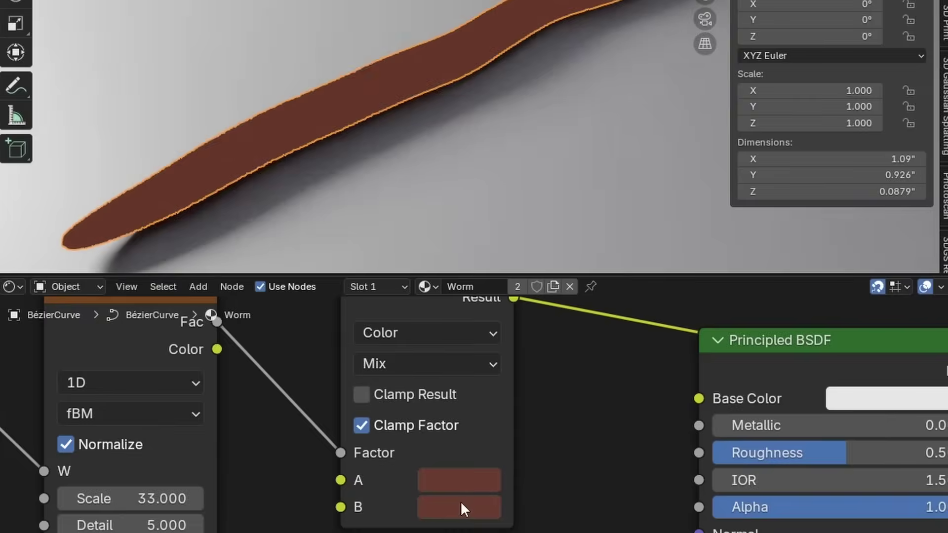
click(461, 501)
scroll(668, 165, up, 8)
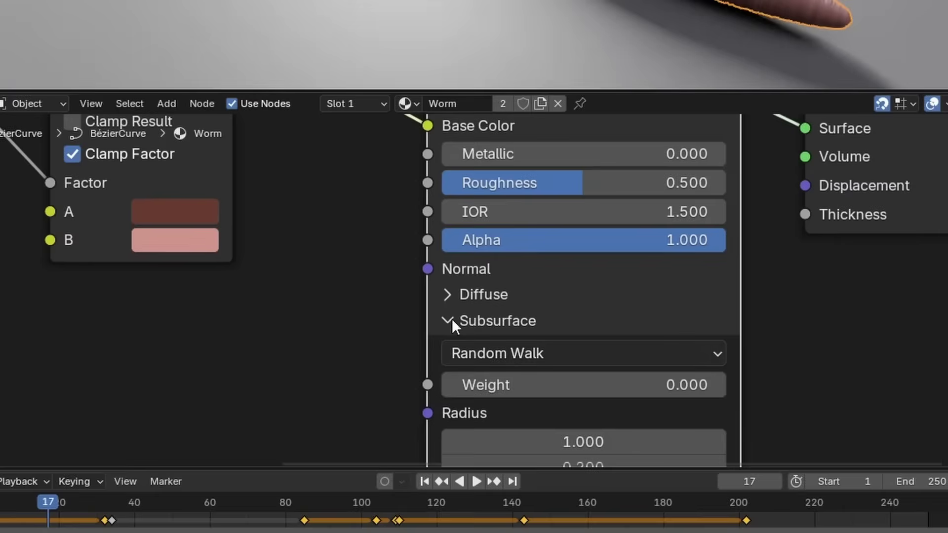
Bring more shader nodes into view and select the ground plane
middle_drag(452, 318, 462, 269)
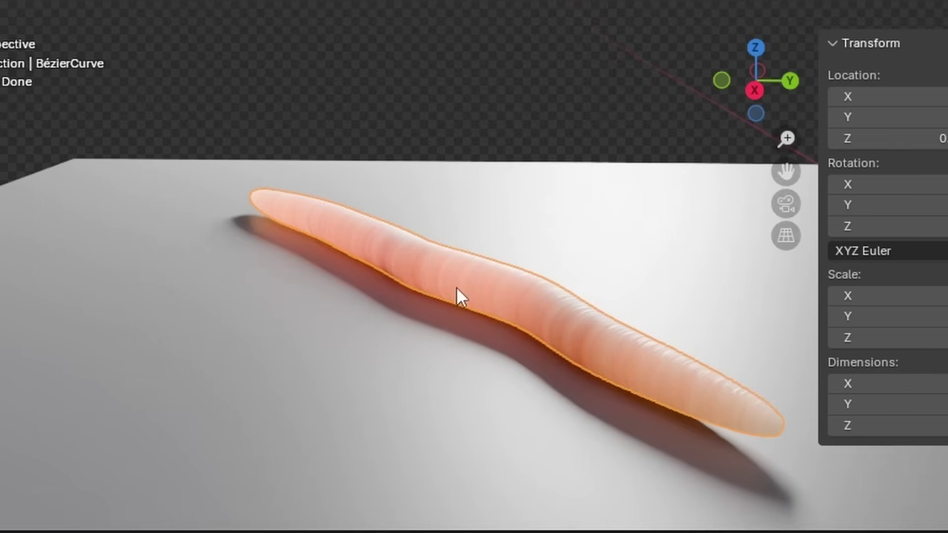
scroll(522, 315, down, 3)
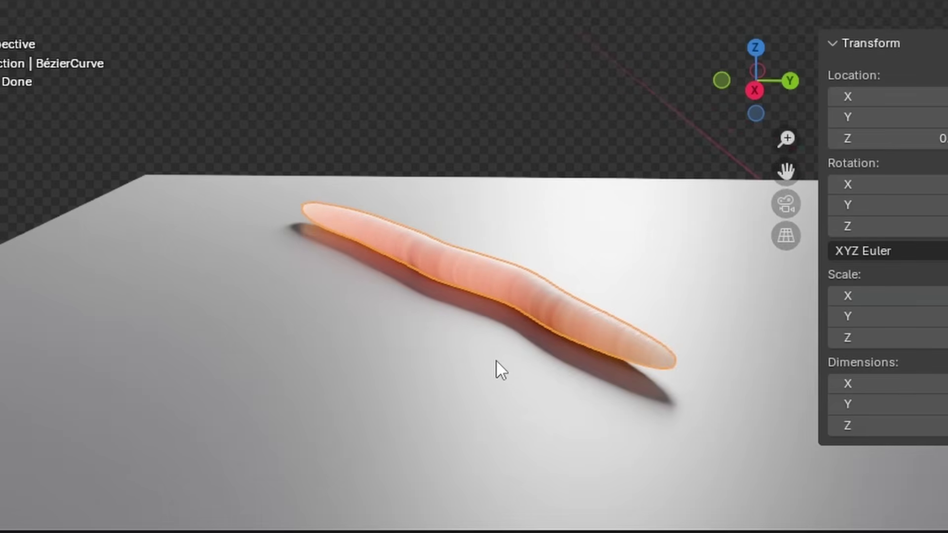
click(491, 365)
scroll(450, 221, down, 4)
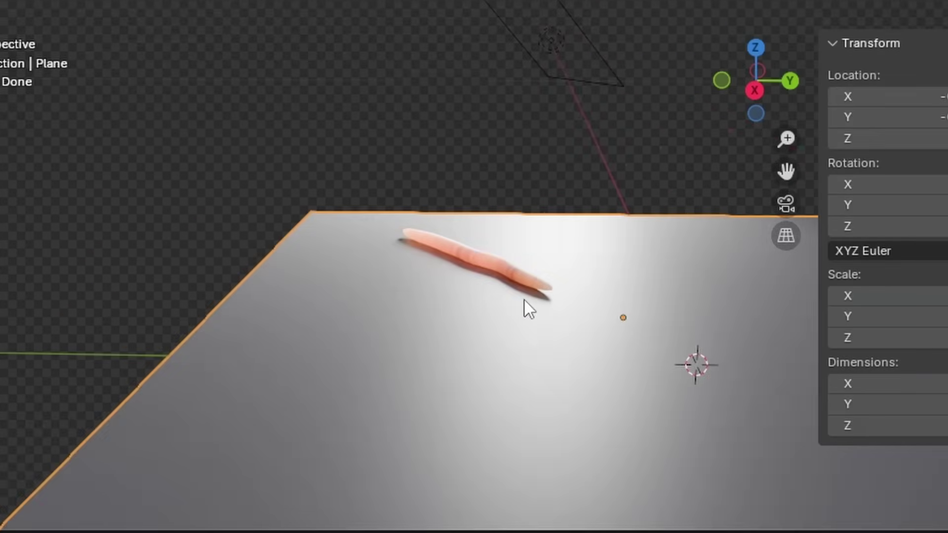
scroll(478, 281, up, 5)
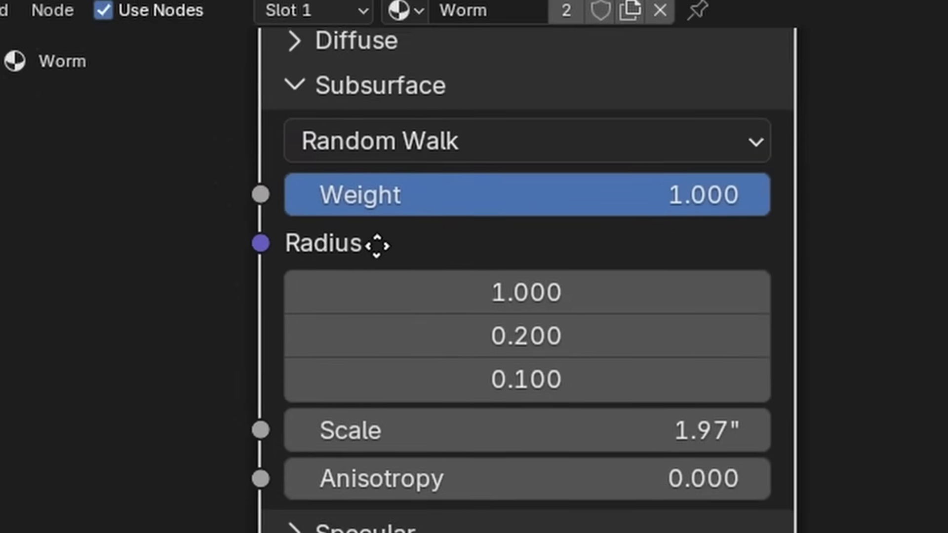
scroll(377, 246, down, 2)
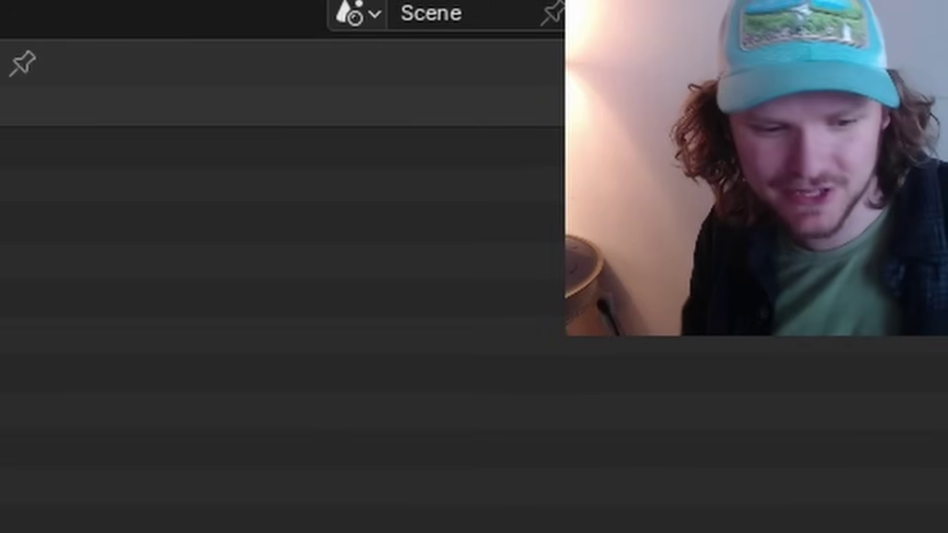
Set the Worm material's subsurface scale to 1 cm
click(493, 488)
text(0)
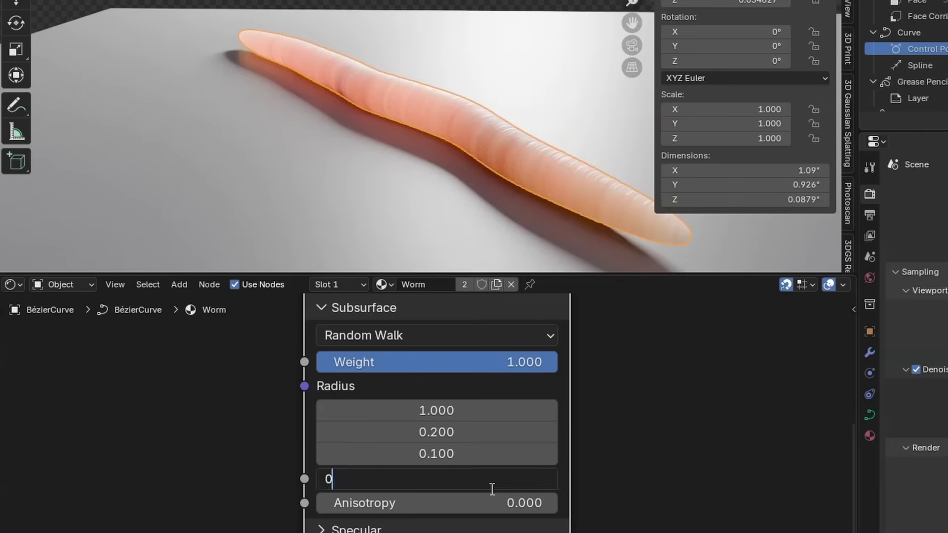
key(Return)
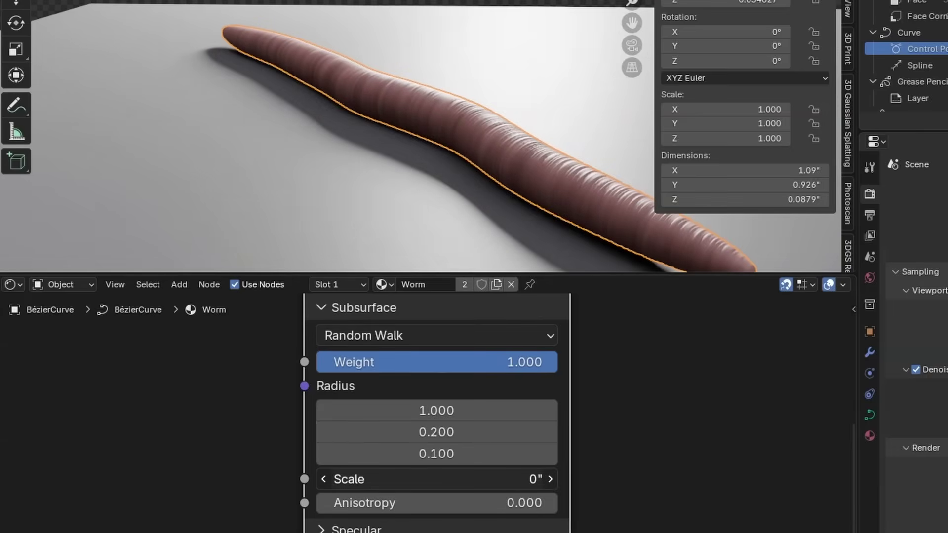
drag(435, 479, 460, 479)
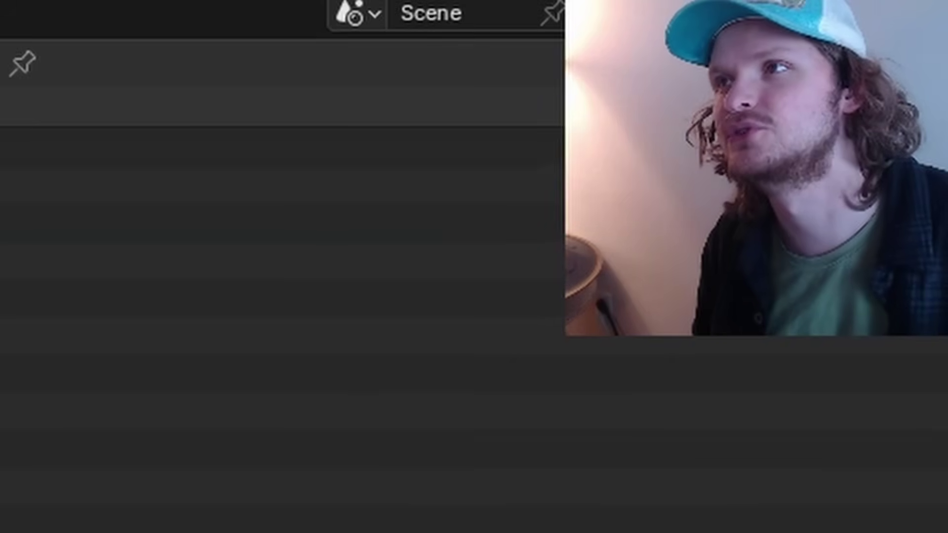
double_click(502, 312)
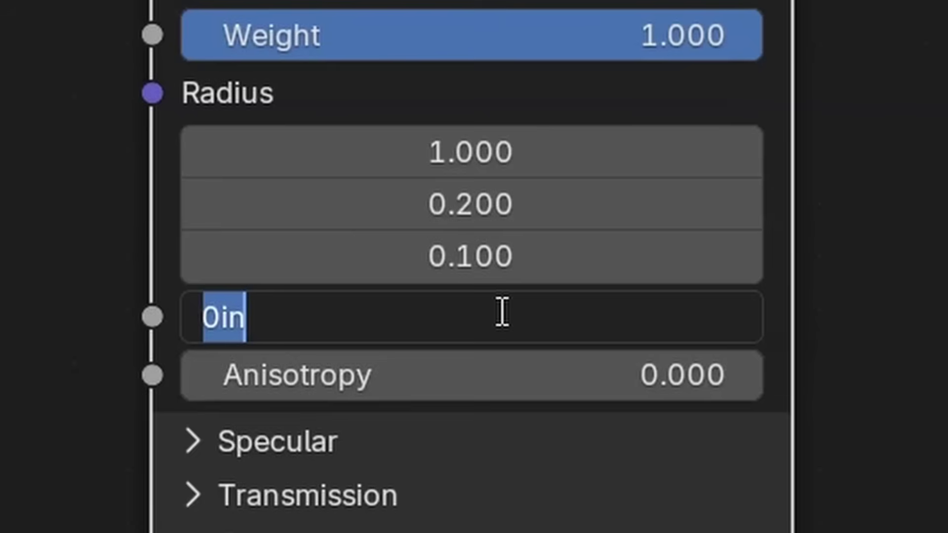
text(1c)
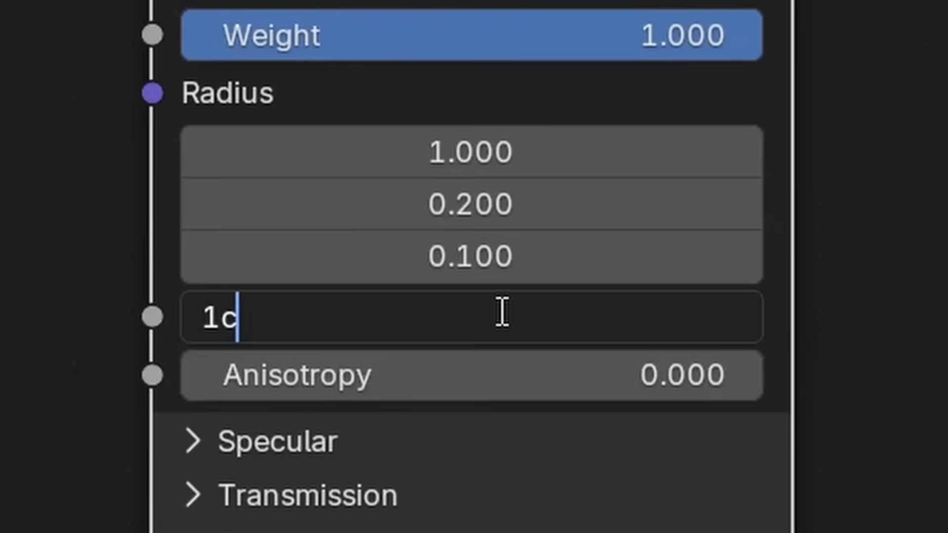
text(m)
key(Return)
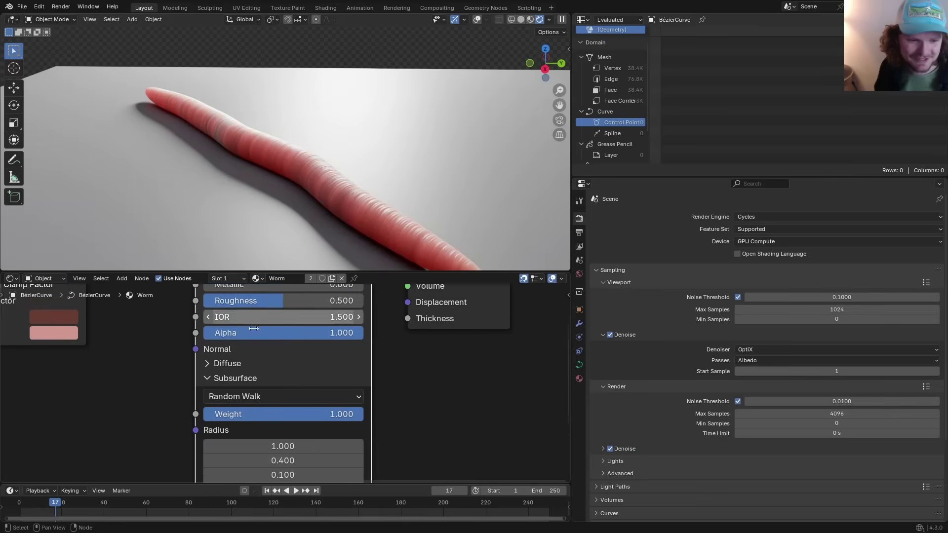
scroll(280, 326, up, 4)
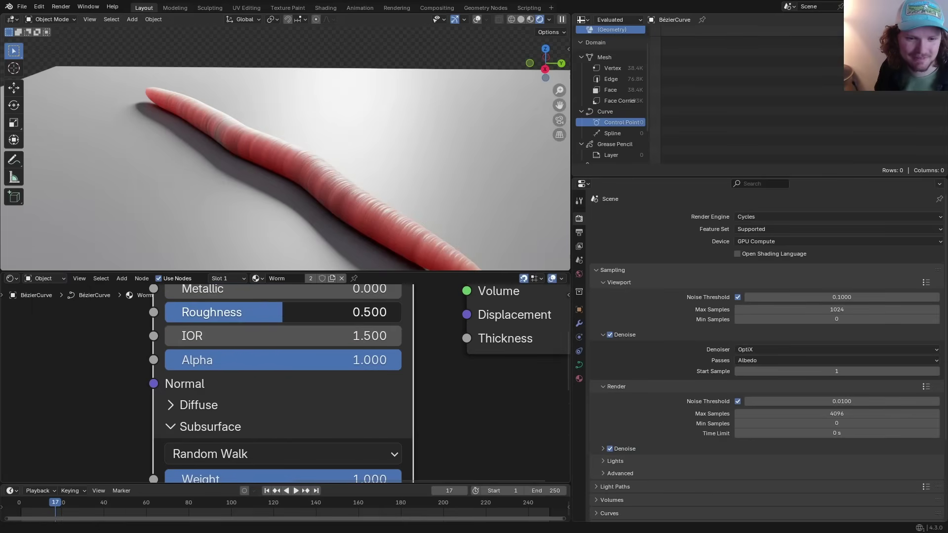
Lower the roughness for a glossier worm and set Specular IOR Level to 0.477
drag(280, 313, 172, 313)
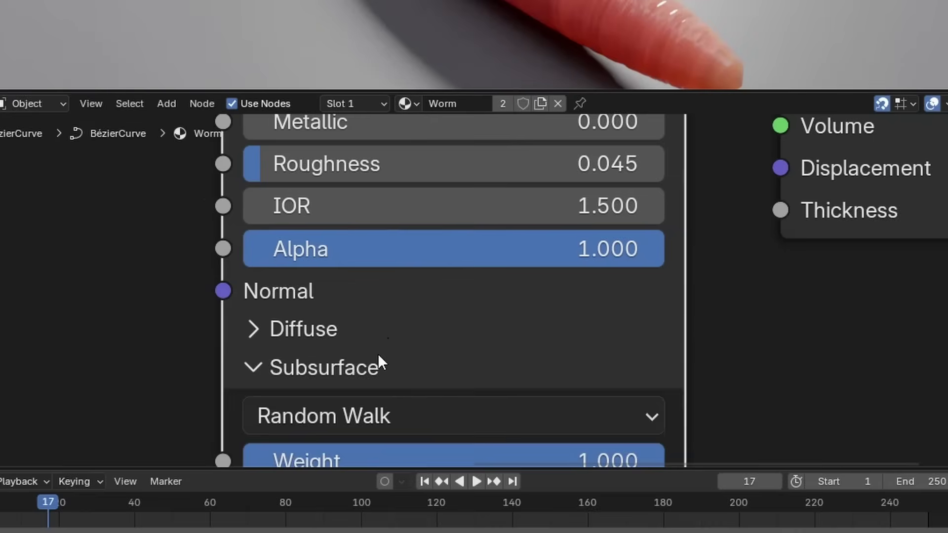
click(379, 360)
scroll(382, 289, down, 3)
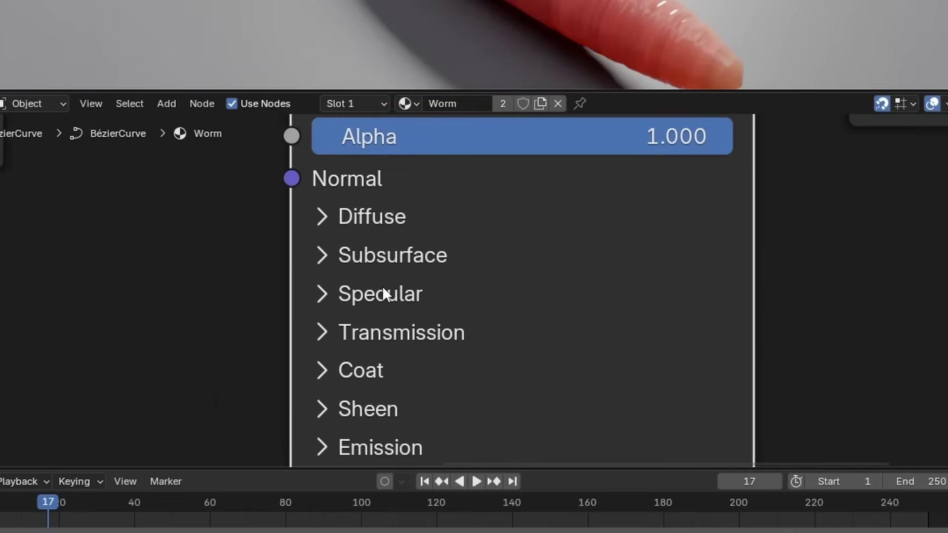
click(383, 293)
drag(453, 387, 439, 387)
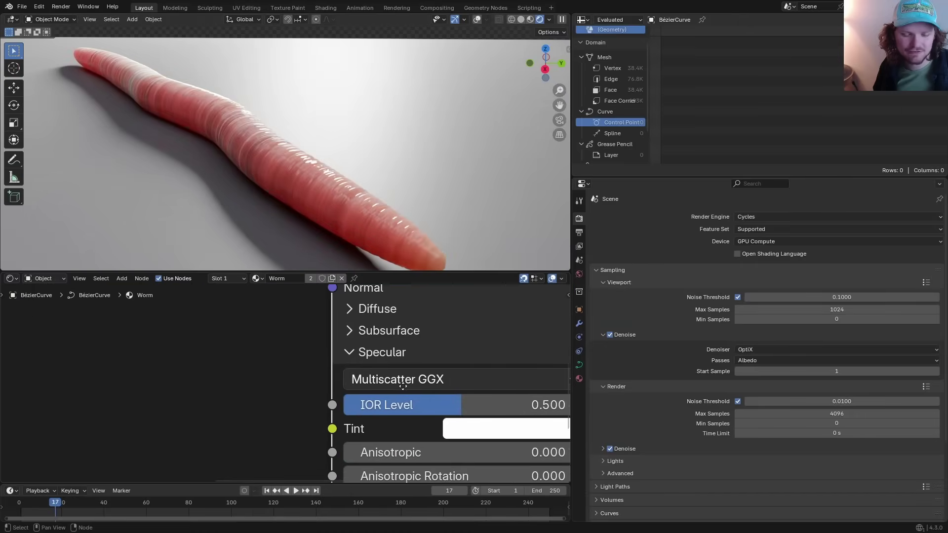
scroll(403, 386, down, 2)
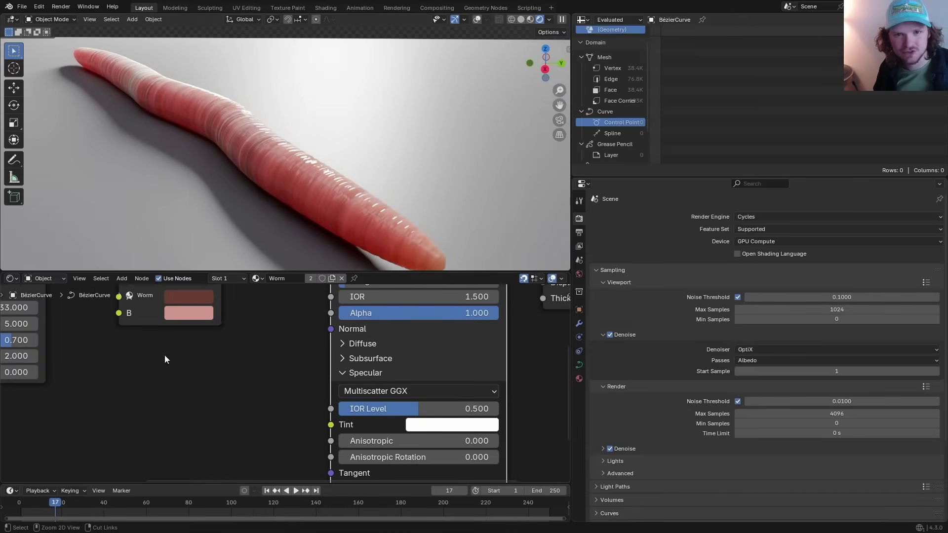
Feed the noise Fac through a Float Mix (0.3 to 0.8) into IOR Level
key(Home)
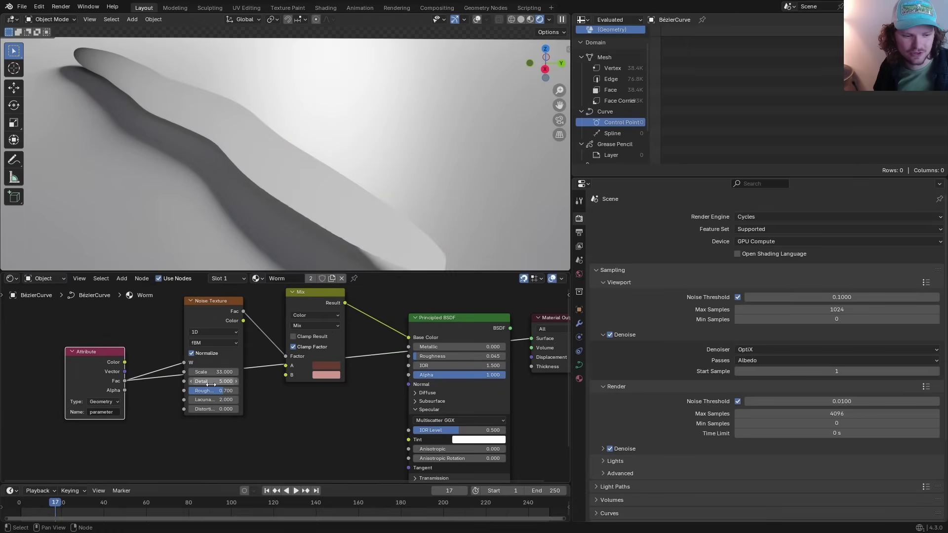
drag(212, 309, 198, 312)
ctrl+shift+click(199, 312)
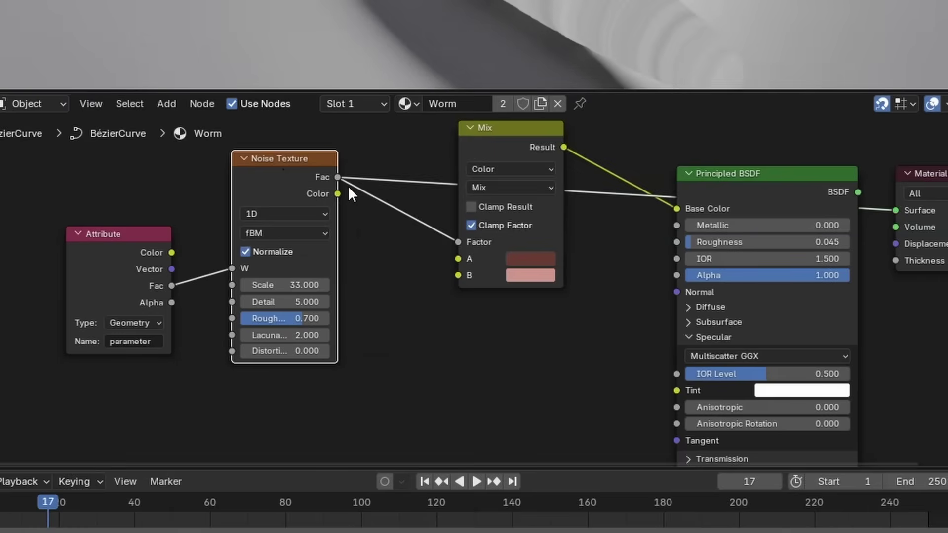
drag(346, 178, 493, 346)
text(mi)
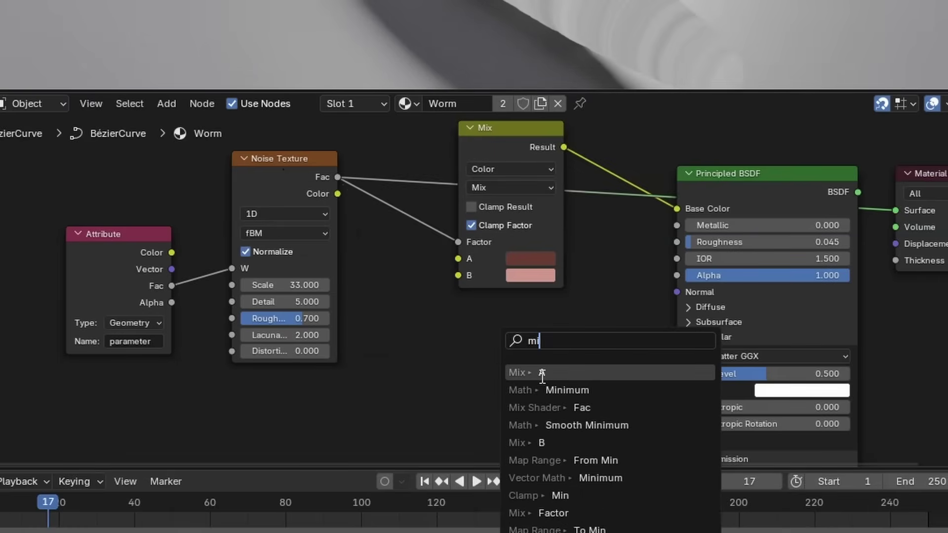
click(558, 374)
scroll(473, 416, up, 3)
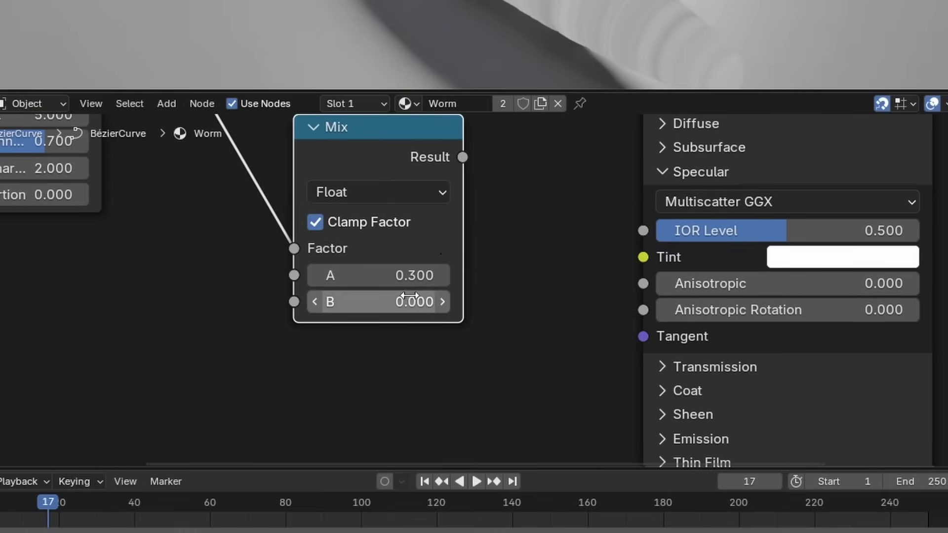
middle_drag(473, 269, 299, 388)
drag(288, 275, 469, 352)
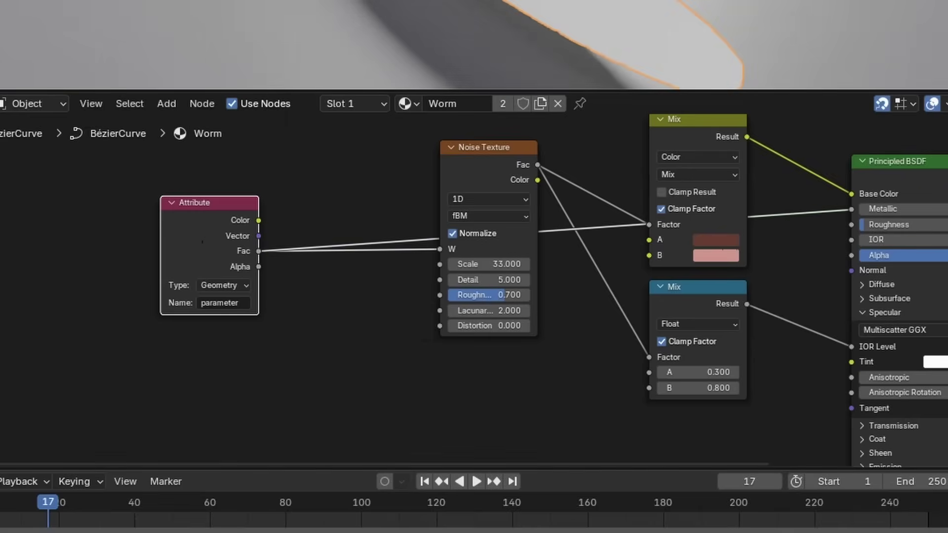
Add a Texture Coordinate node to the shader via the 'coord' search
key(shift+a)
text(coord)
key(Return)
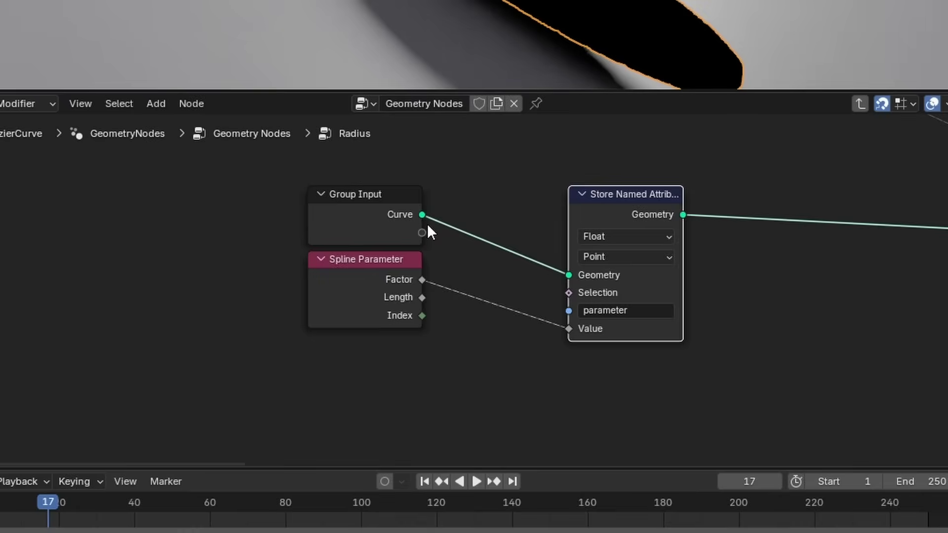
scroll(428, 223, down, 2)
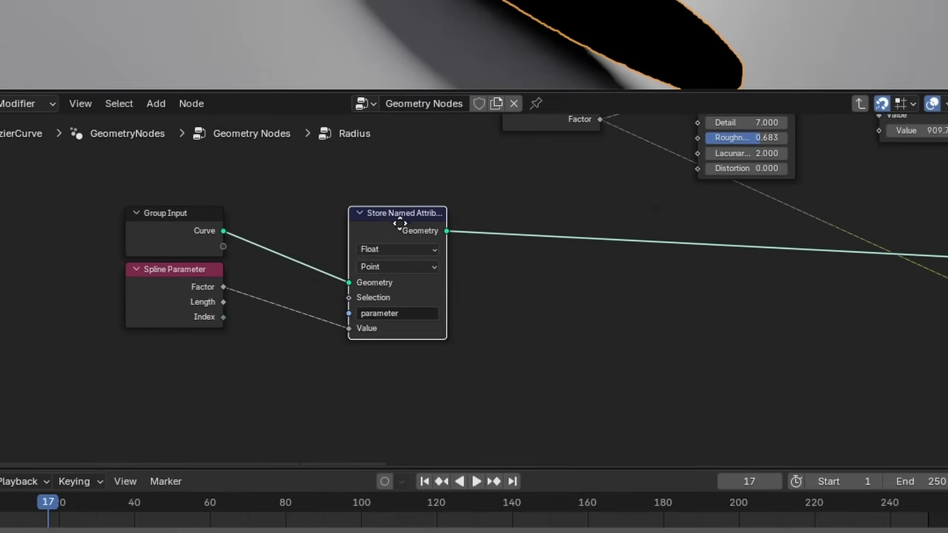
Place a Store Named Attribute after Curve Circle and name it parameter2
click(426, 220)
scroll(428, 299, down, 1)
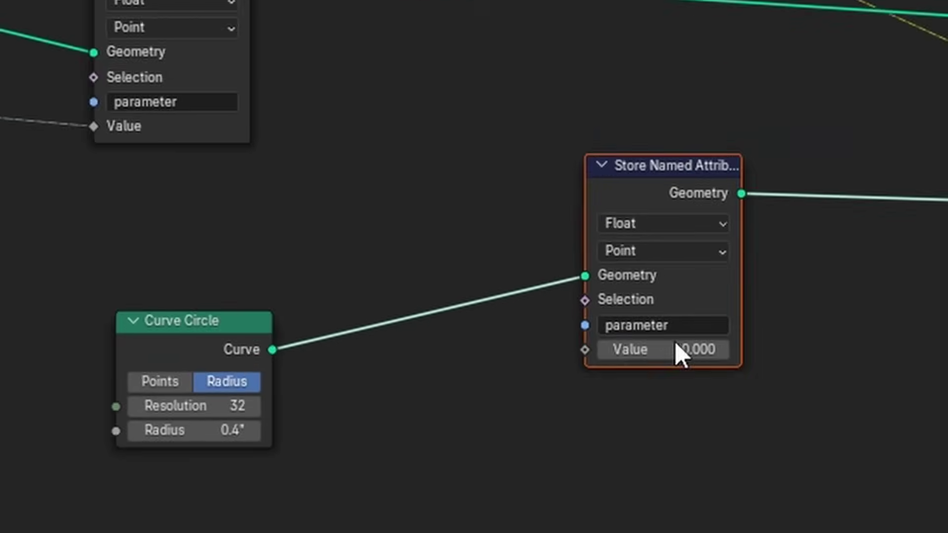
click(692, 324)
text(2)
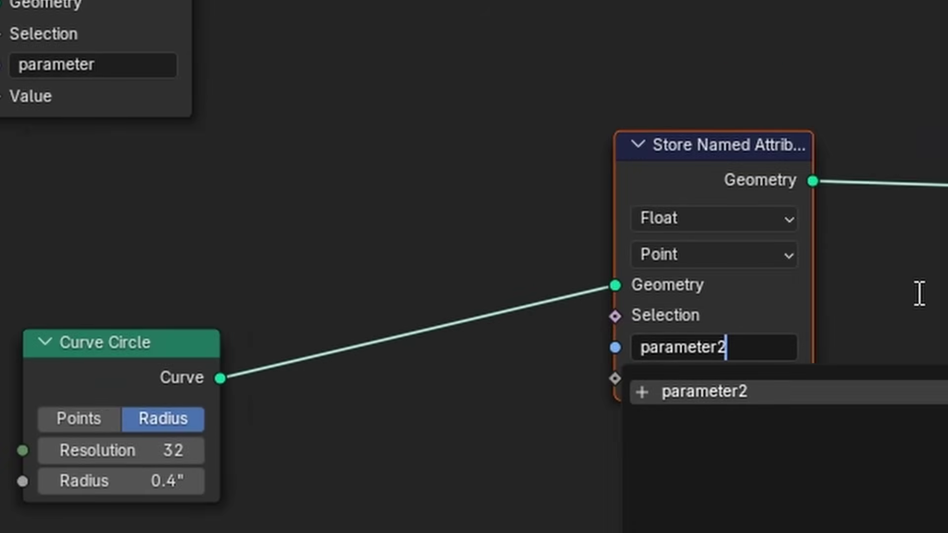
key(Escape)
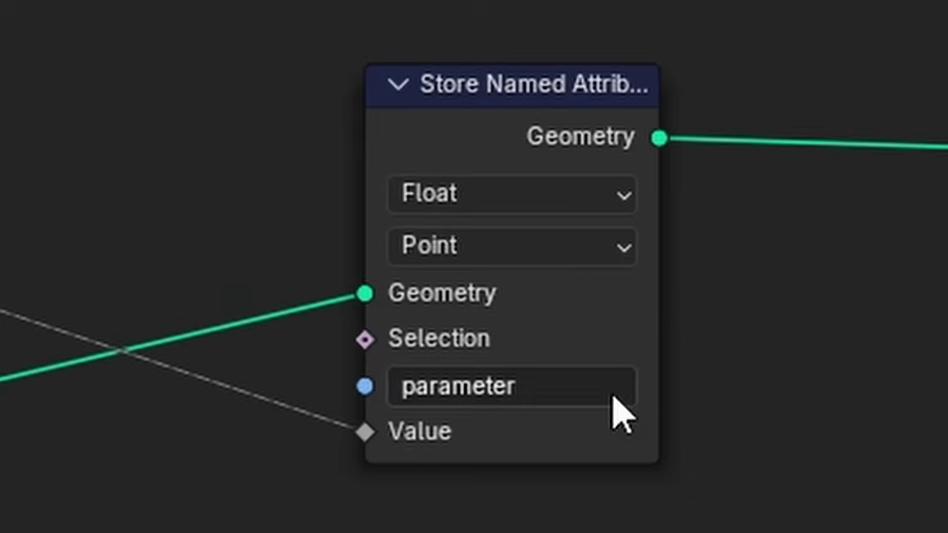
Read 'parameter2' with an Attribute node and connect it to Combine XYZ's Y
click(574, 388)
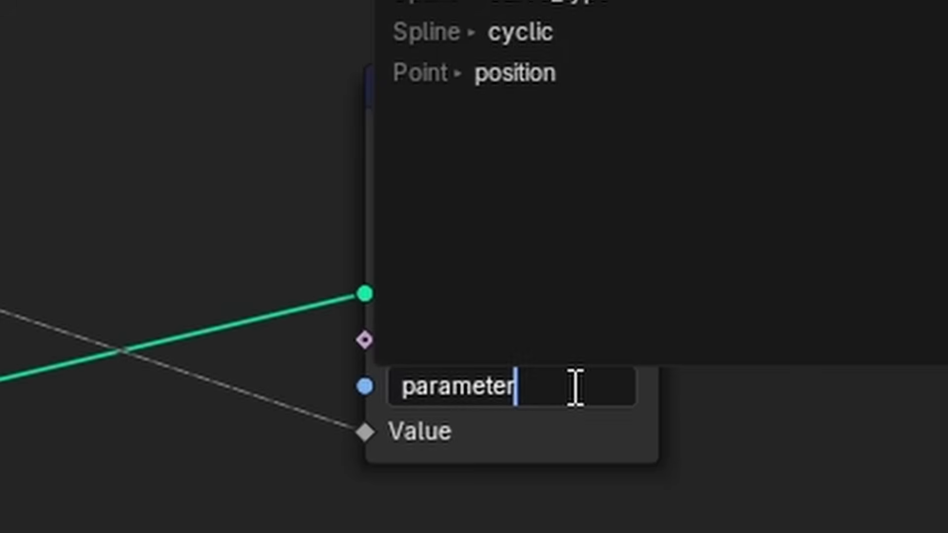
text(2)
key(Return)
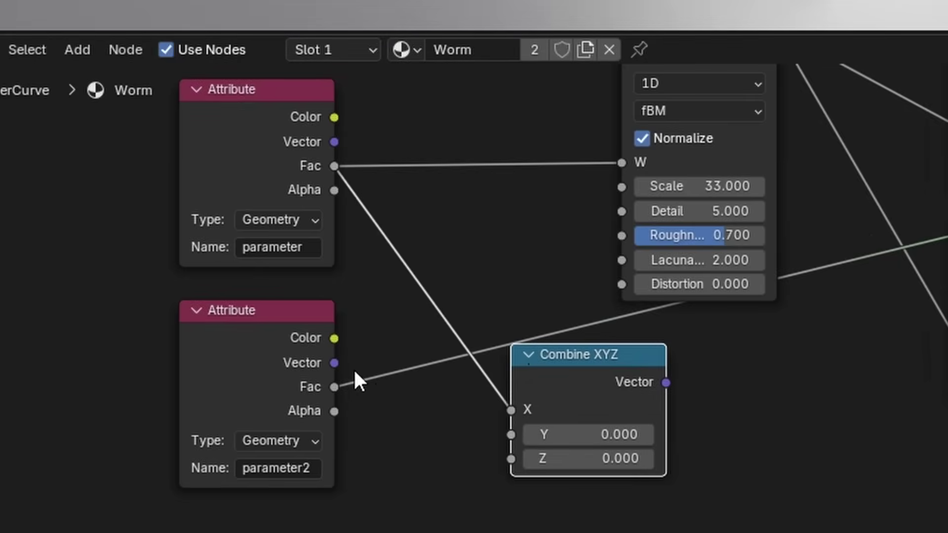
drag(336, 387, 511, 435)
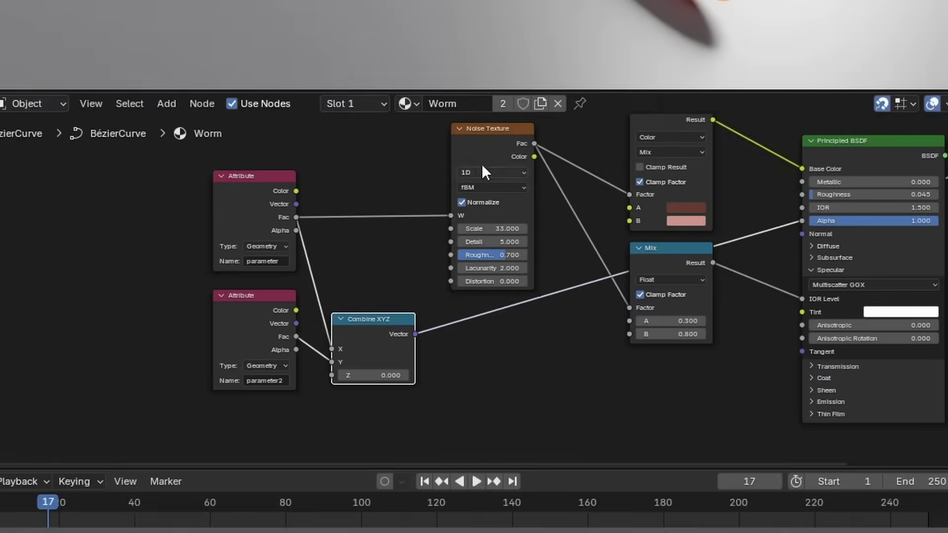
Switch the second Noise Texture's dimensions to 2D
scroll(482, 164, up, 1)
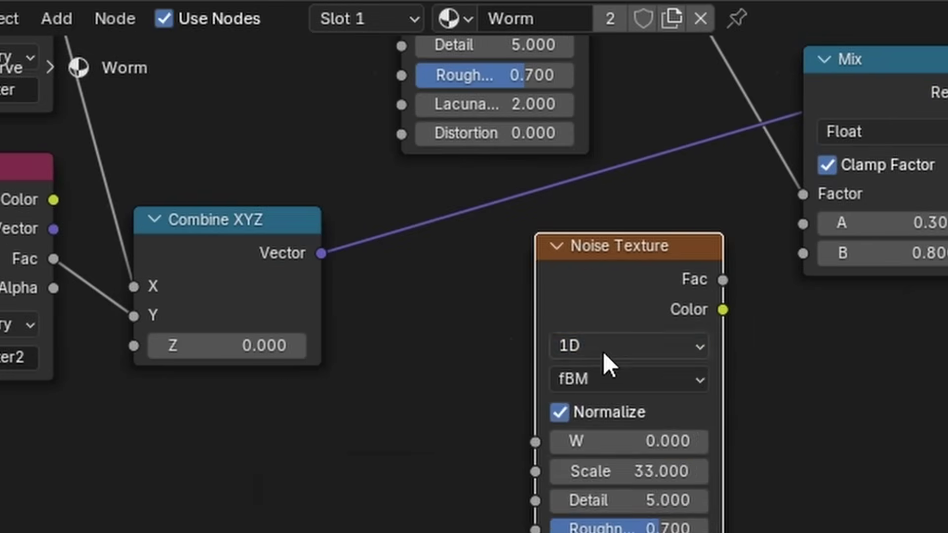
click(603, 352)
click(580, 441)
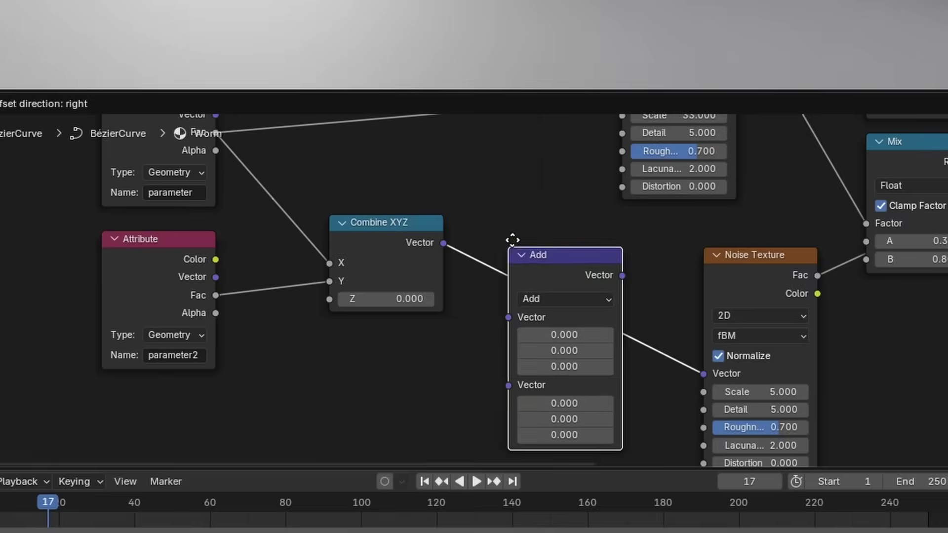
Insert a Vector Math node set to Multiply into the noise's vector link
click(513, 240)
click(544, 282)
click(544, 51)
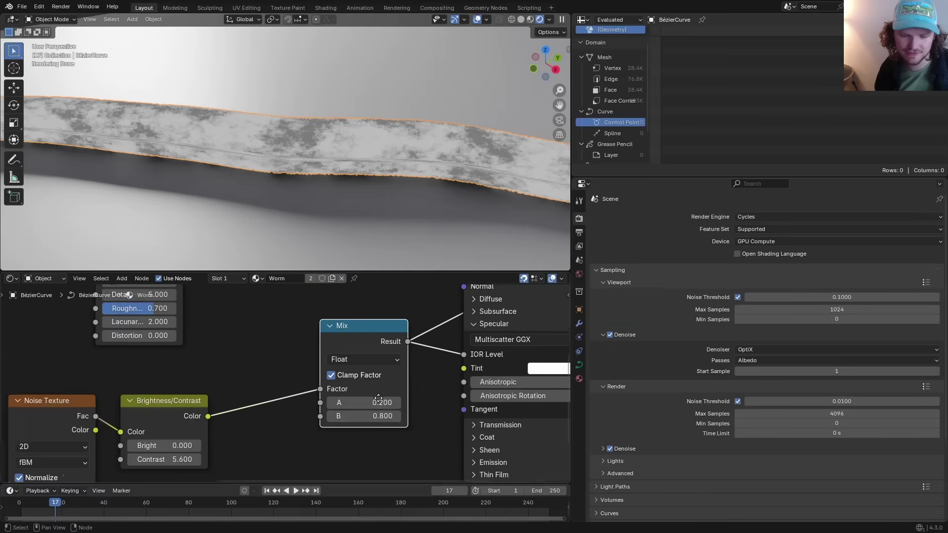
middle_drag(439, 358, 328, 382)
scroll(341, 381, down, 3)
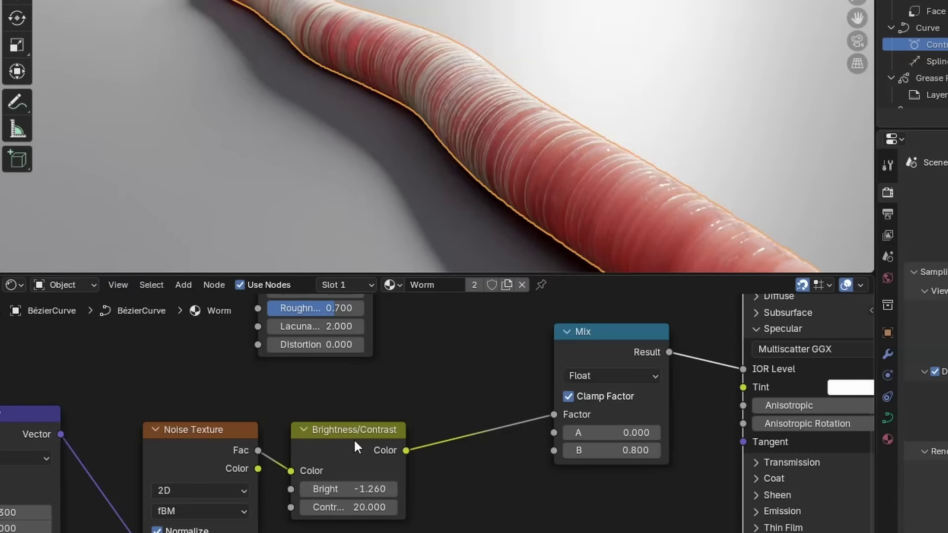
Add a Bump node driven by the Brightness/Contrast noise, feeding its Normal into the Principled BSDF
ctrl+shift+click(353, 438)
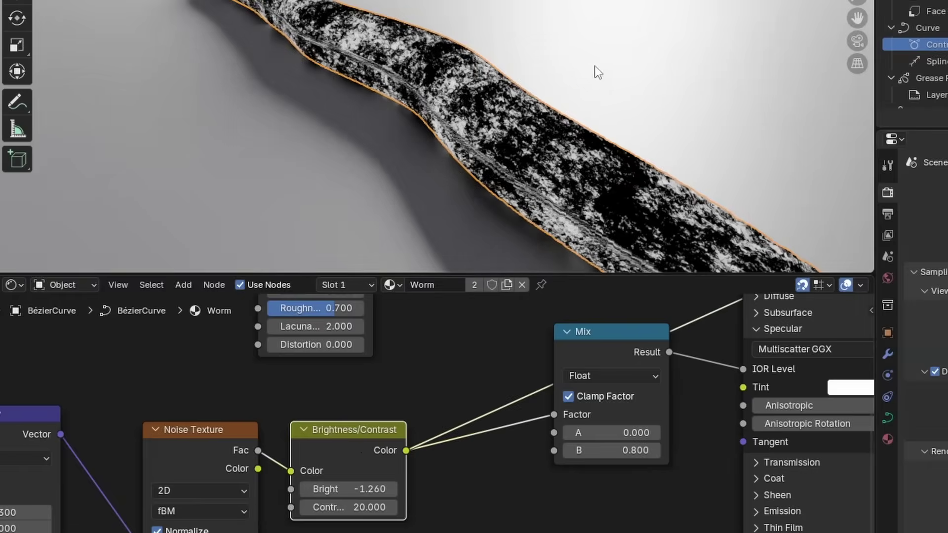
key(shift+a)
click(546, 249)
text(bum)
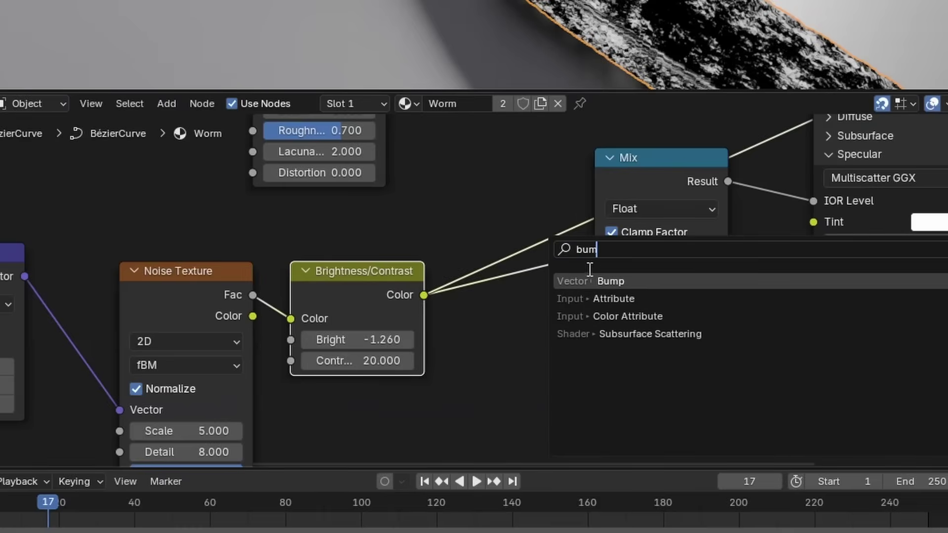
key(Return)
click(459, 296)
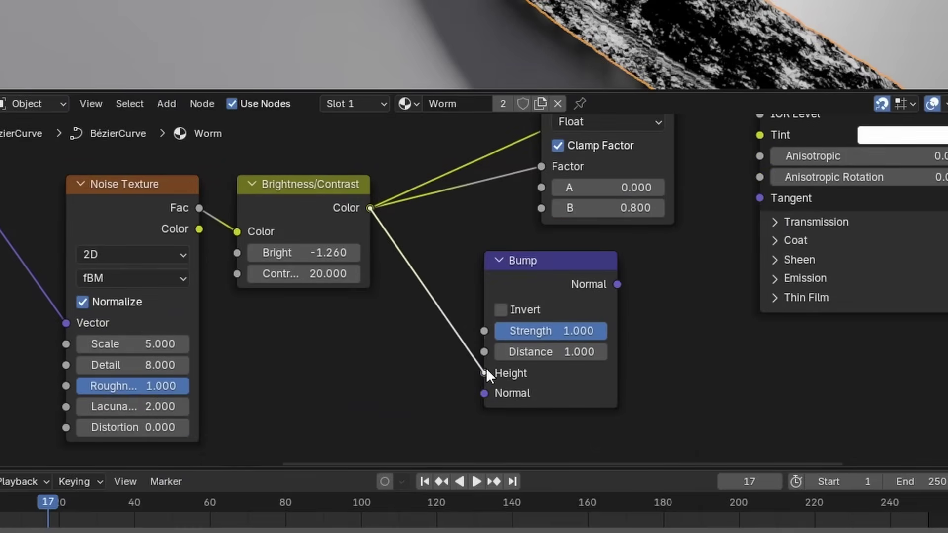
ctrl+shift+click(554, 283)
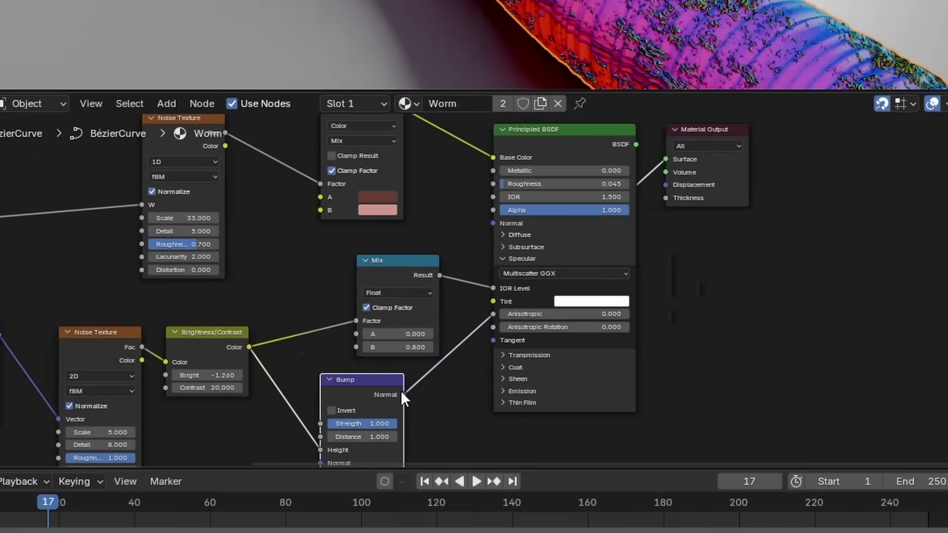
drag(401, 390, 524, 224)
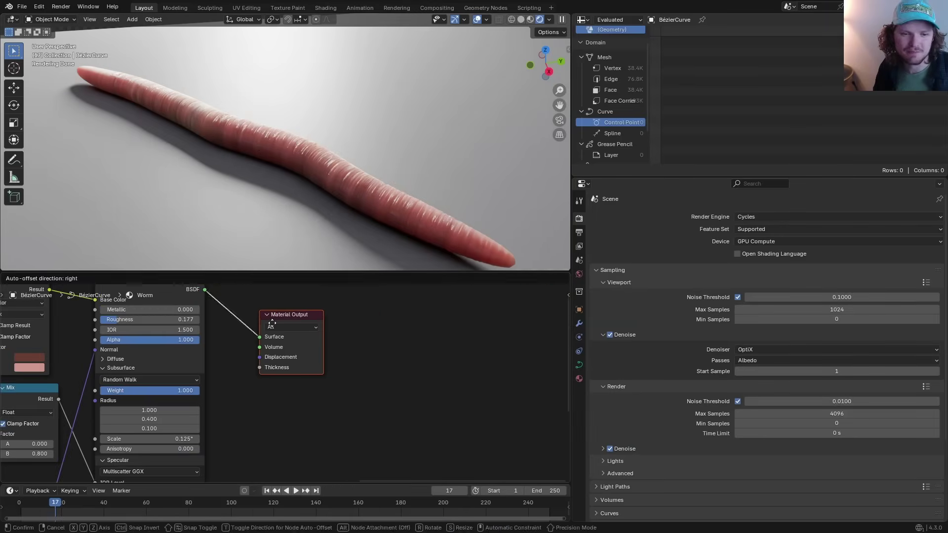
Connect a Translucent BSDF as the surface, fed by the pink colour mix and Bump normal
drag(200, 292, 340, 350)
text(tran)
key(Return)
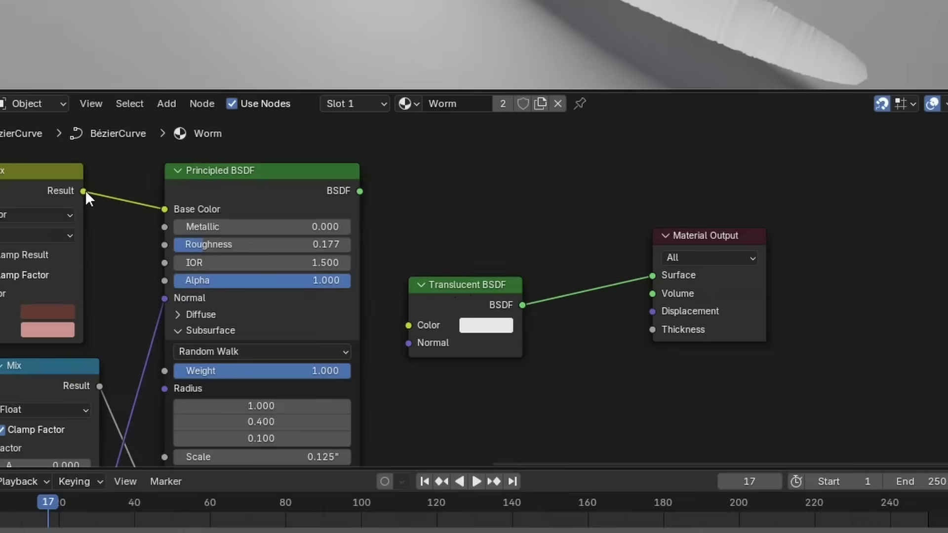
drag(83, 192, 407, 326)
scroll(265, 331, down, 2)
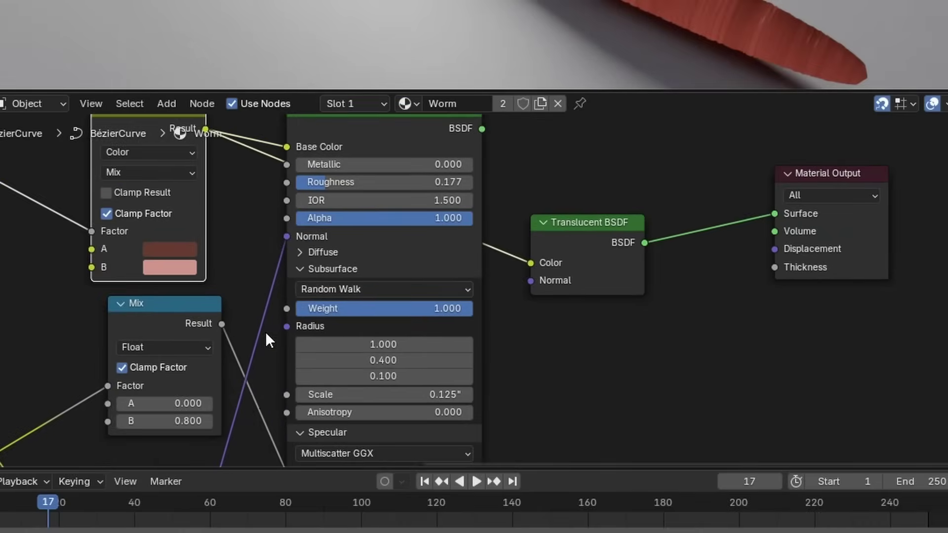
drag(241, 428, 517, 230)
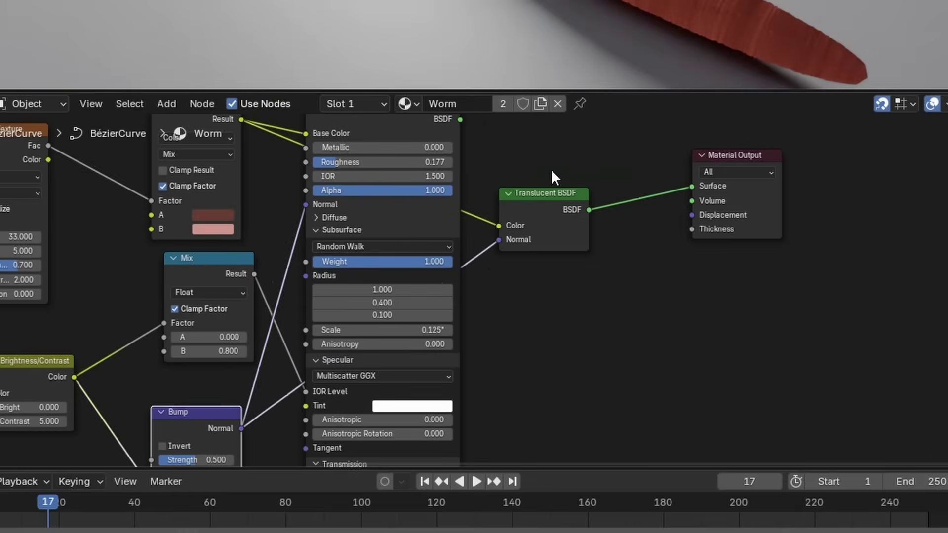
Insert a Brightness/Contrast node into the colour link, raising Bright to 0.270 to lighten the worm
key(shift+a)
text(br)
key(Down)
key(Return)
click(393, 407)
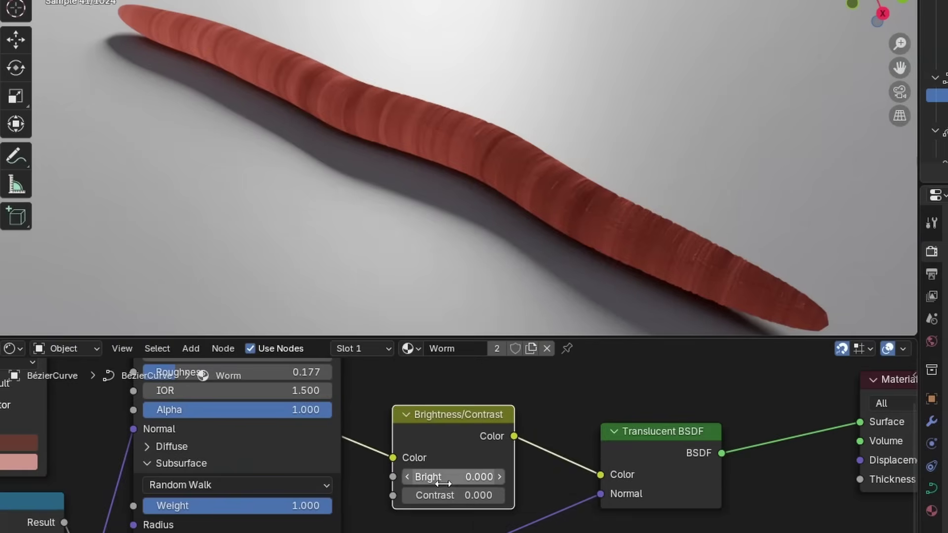
drag(445, 477, 467, 477)
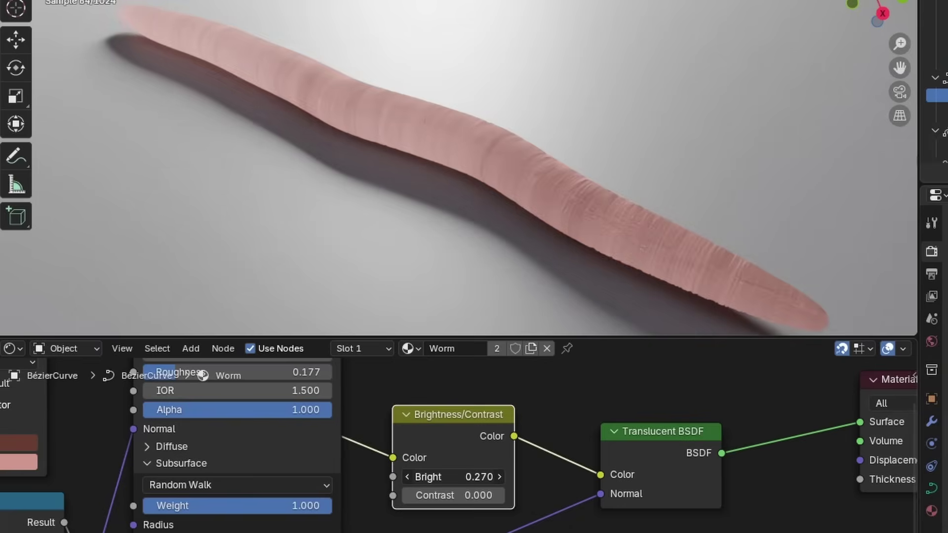
scroll(523, 427, down, 2)
ctrl+shift+click(301, 409)
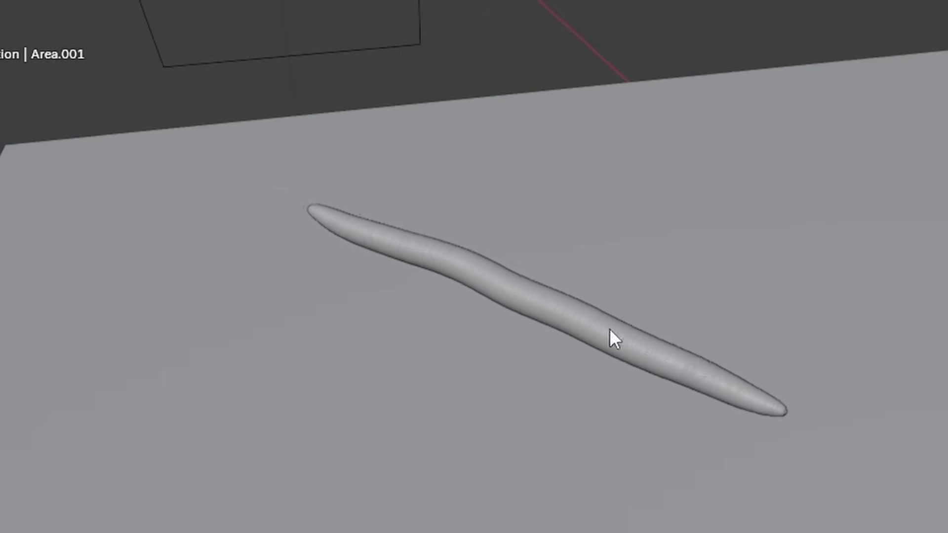
Switch to Rendered shading and set the camera's Focal Length to 140 mm
key(z)
key(8)
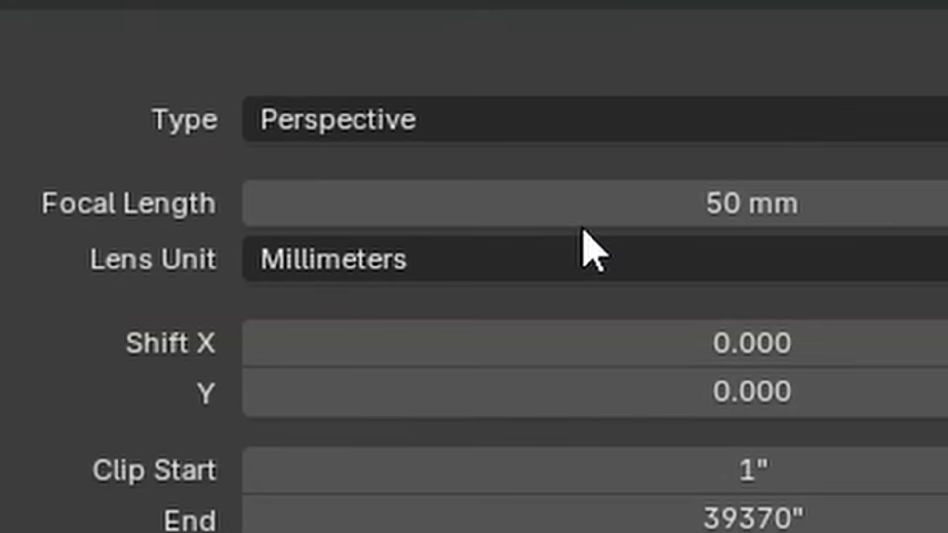
click(602, 205)
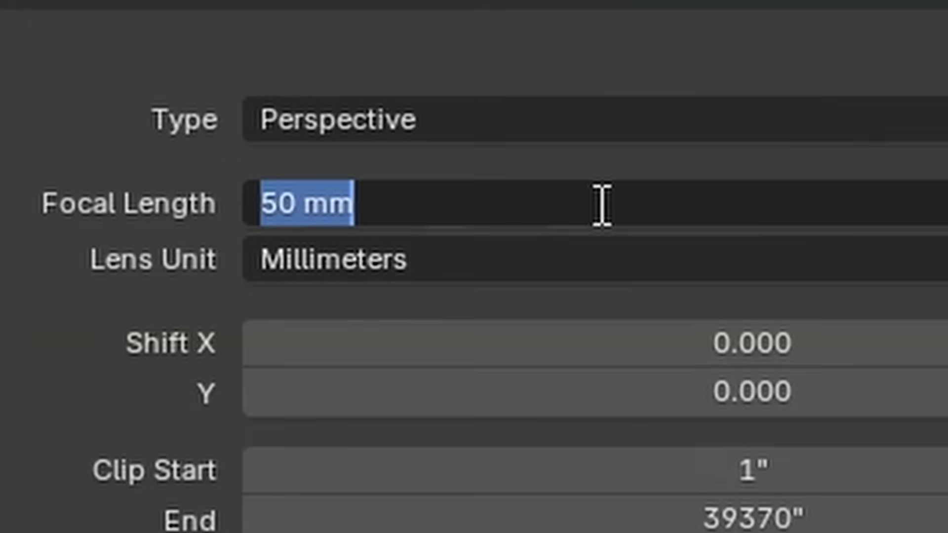
text(140)
key(Return)
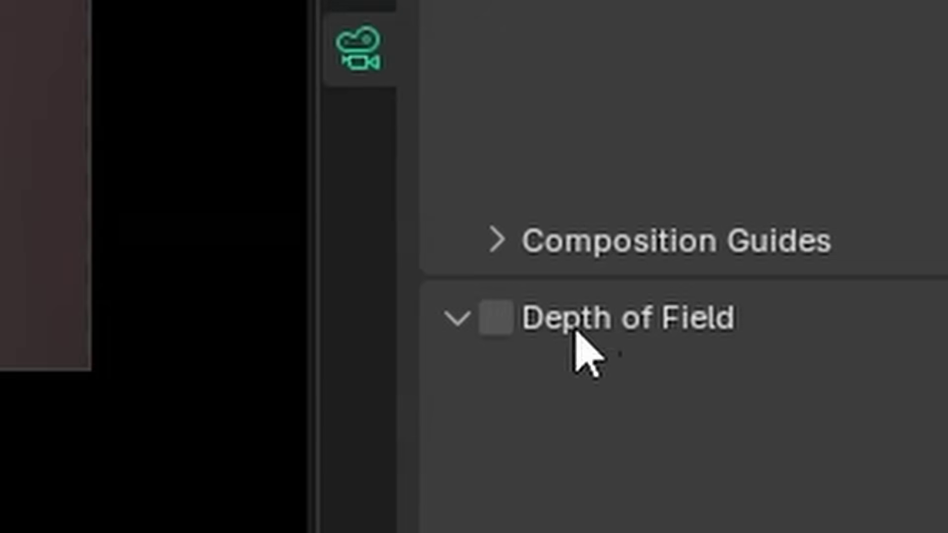
Enable camera depth of field, sample the focus distance on the worm, and set F-Stop 13
click(603, 483)
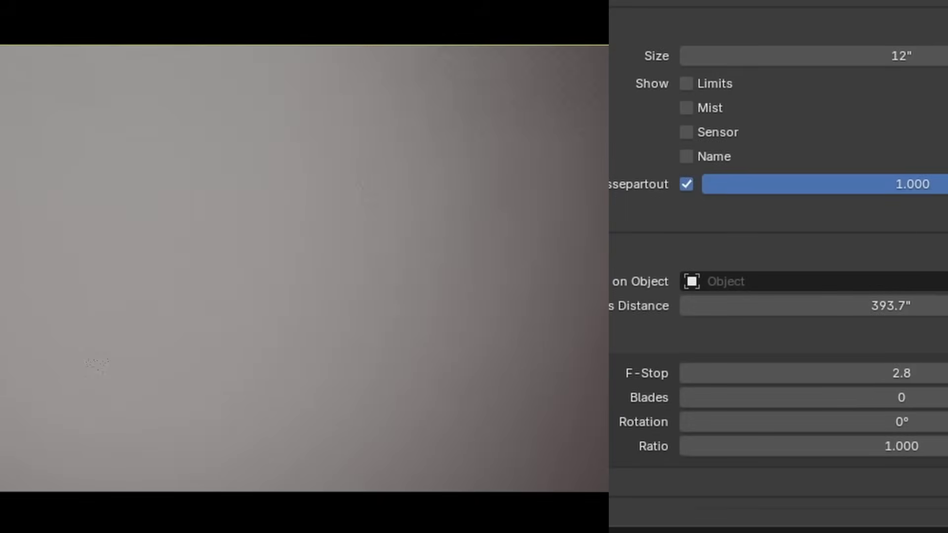
click(316, 310)
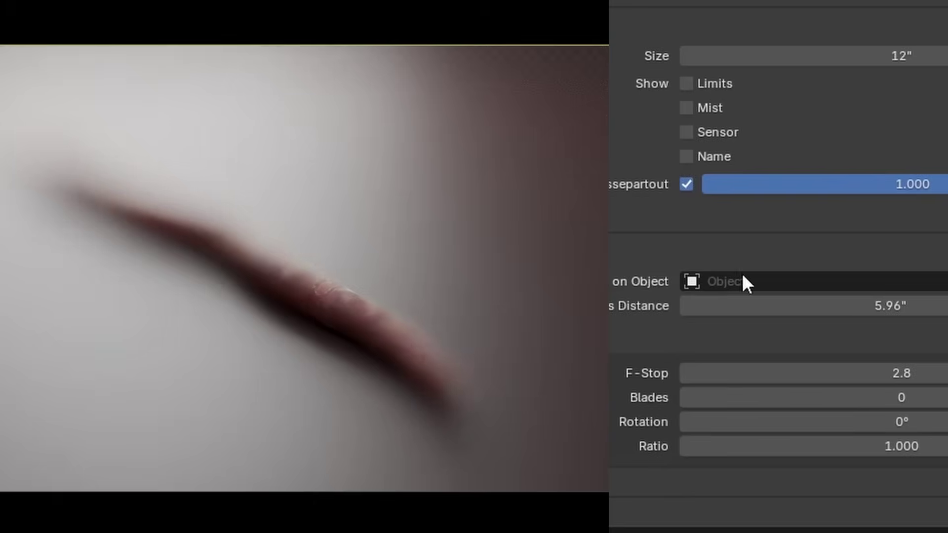
click(403, 344)
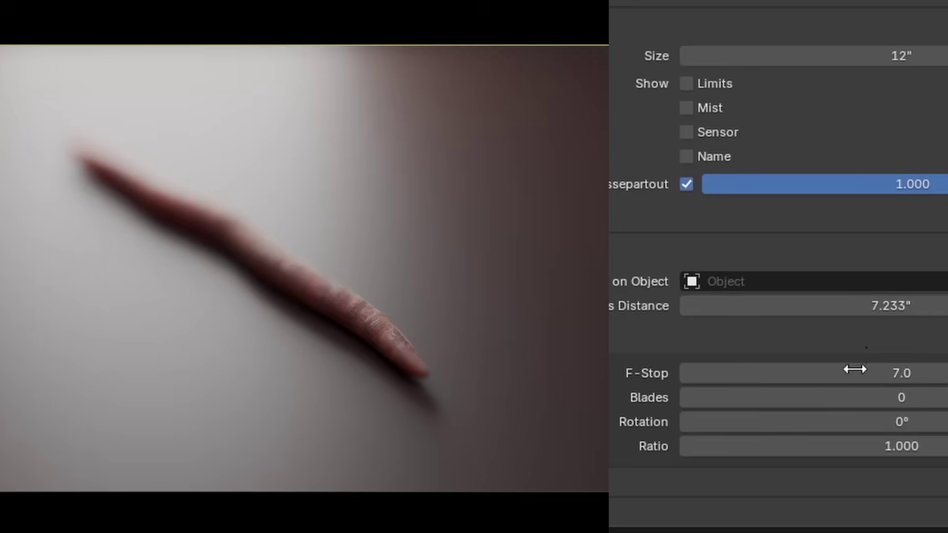
click(933, 375)
text(13)
key(Return)
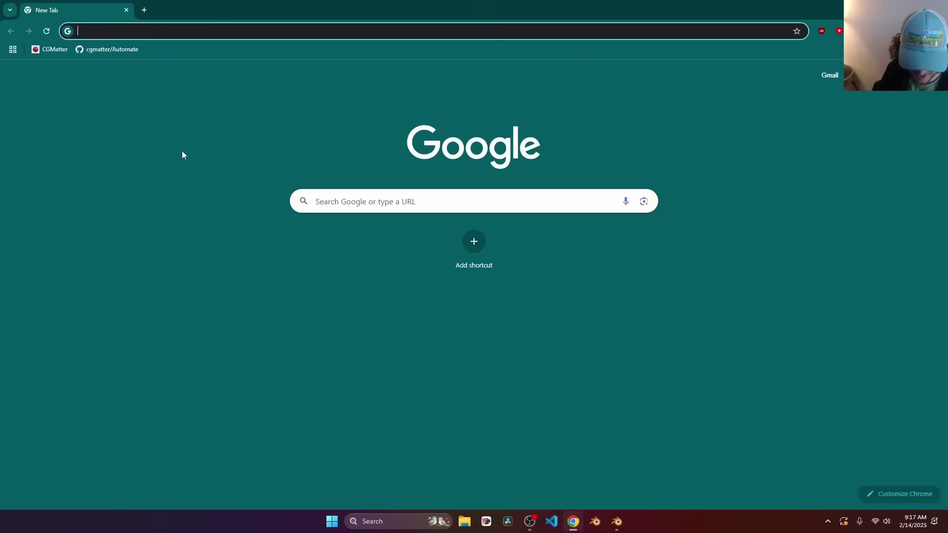
Search for 'texturehaven' and browse Poly Haven's Terrain texture category
text(te)
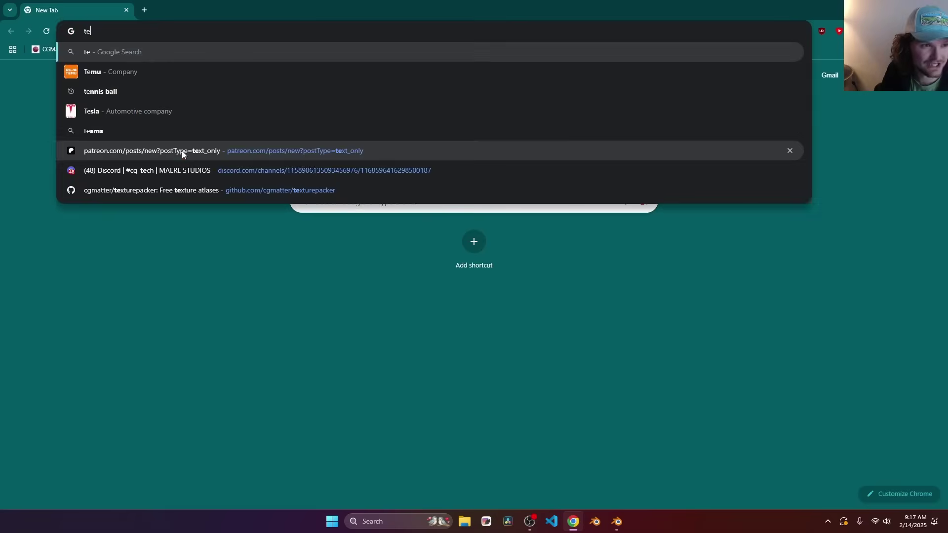
text(xturehaven)
key(Return)
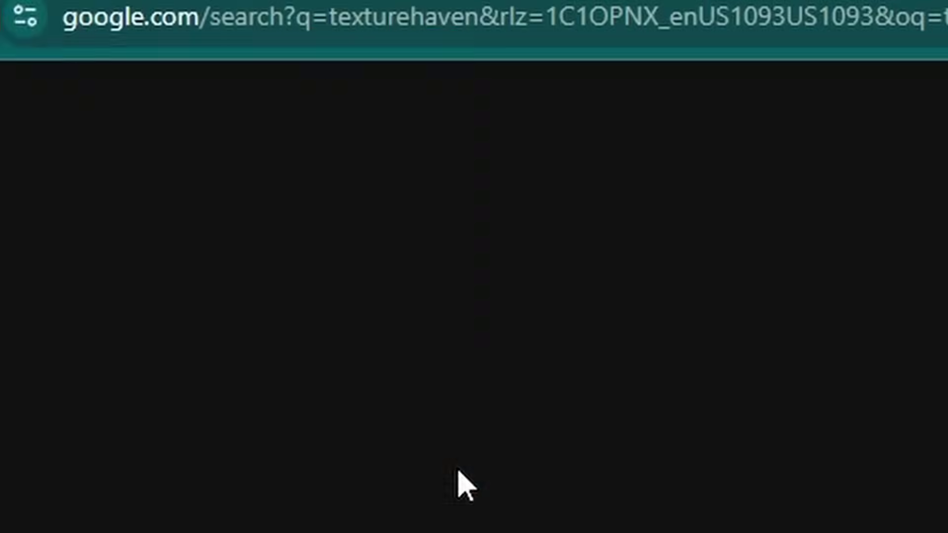
click(197, 260)
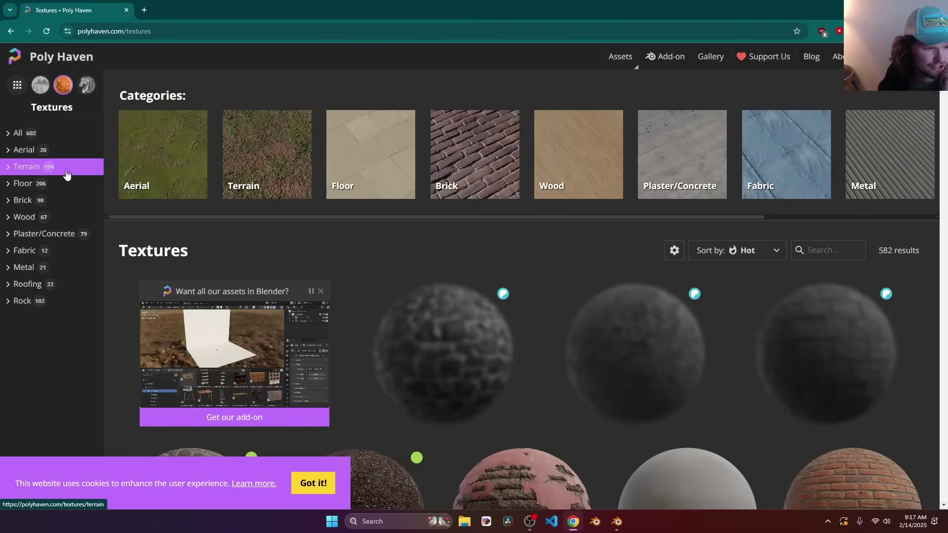
click(67, 170)
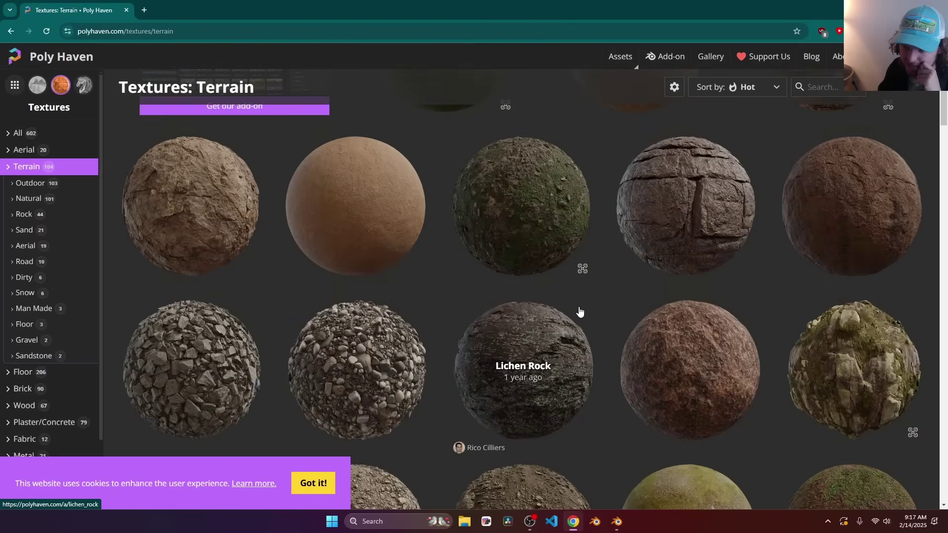
scroll(580, 311, down, 6)
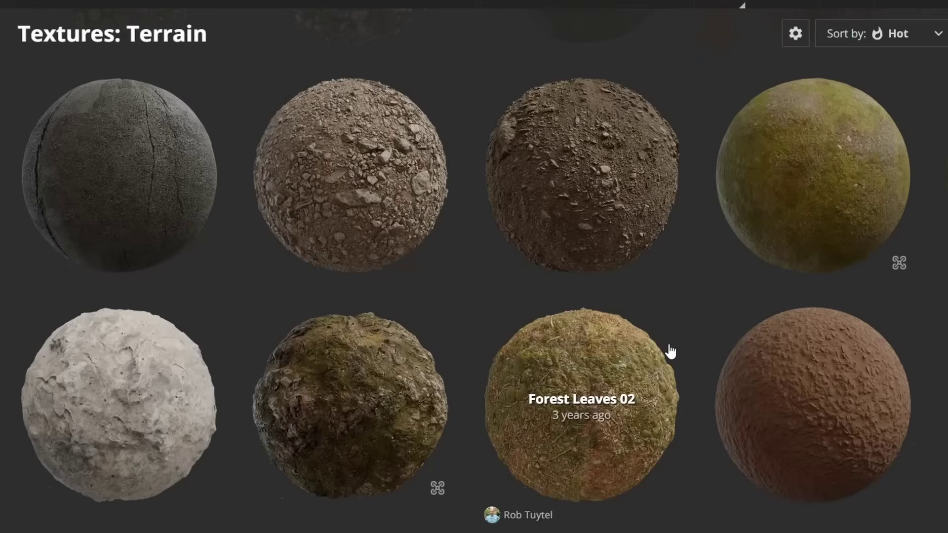
scroll(671, 352, down, 5)
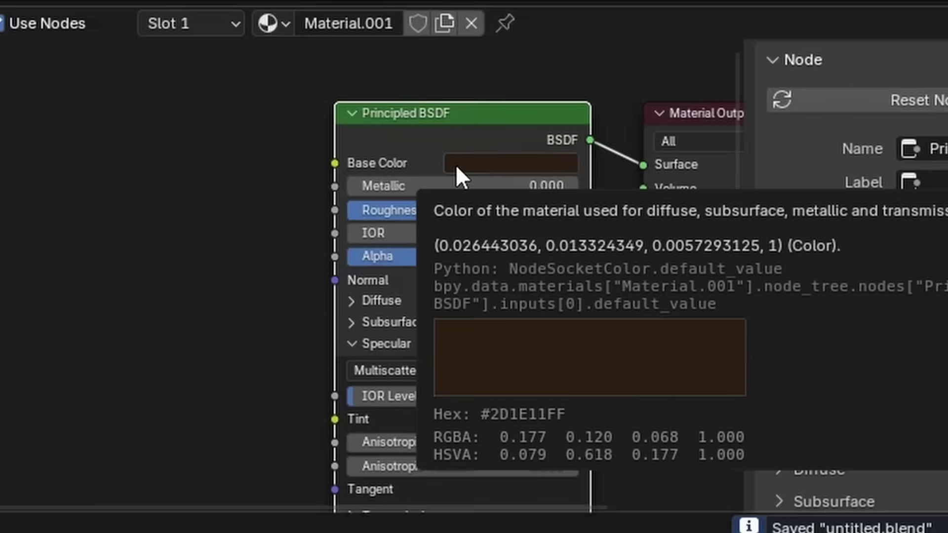
Load the forest_ground_04 texture maps from Downloads with Node Wrangler's Ctrl+Shift+T
key(ctrl+shift+t)
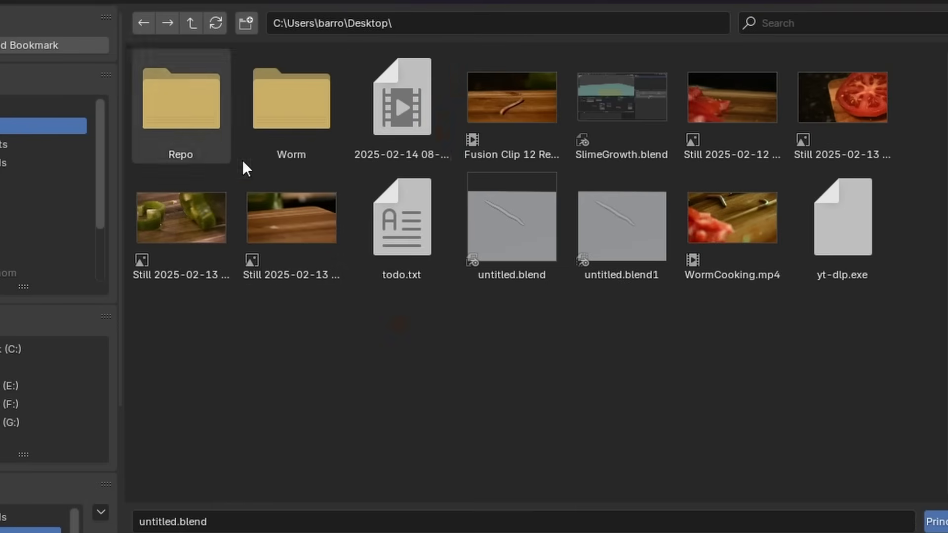
click(15, 162)
double_click(518, 202)
click(188, 113)
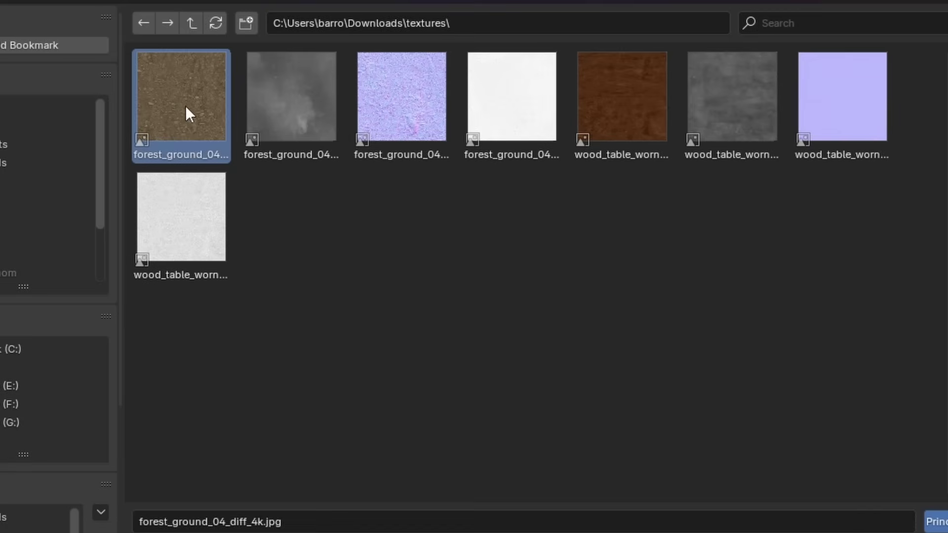
ctrl+click(391, 100)
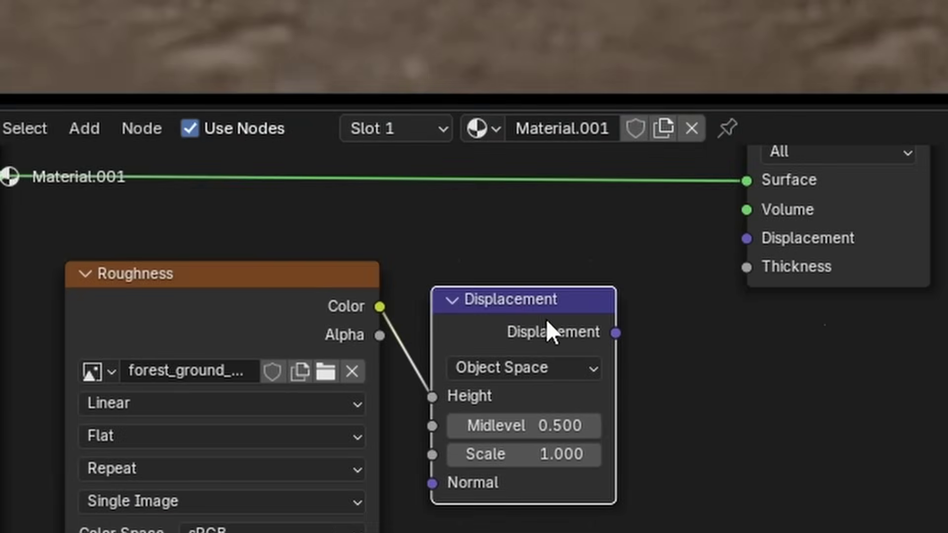
Connect Displacement to the Material Output, use Displacement Only, and set scale 0.020
drag(648, 309, 739, 254)
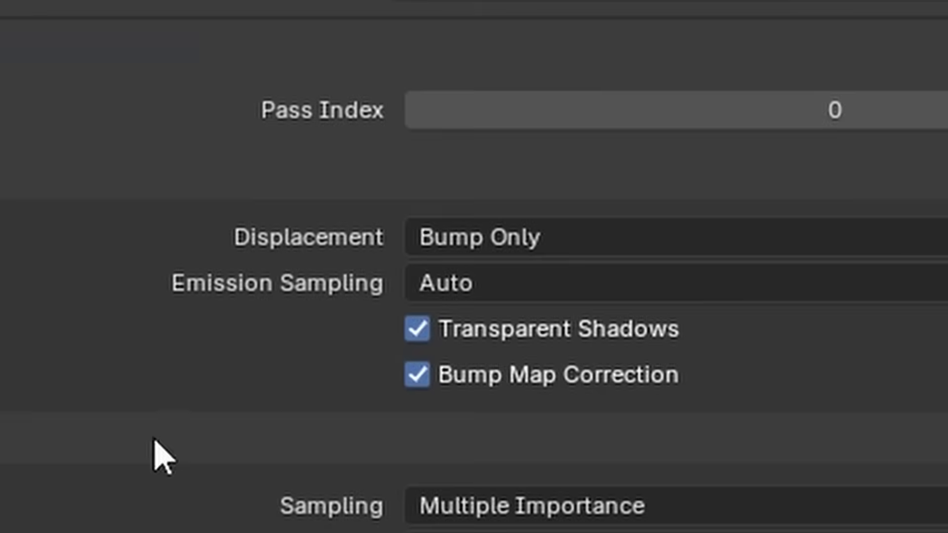
click(505, 252)
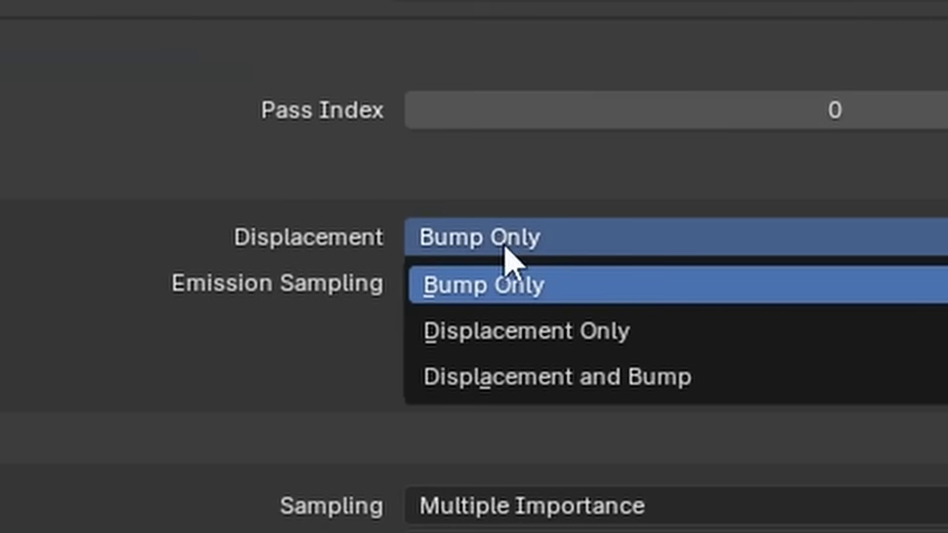
click(596, 346)
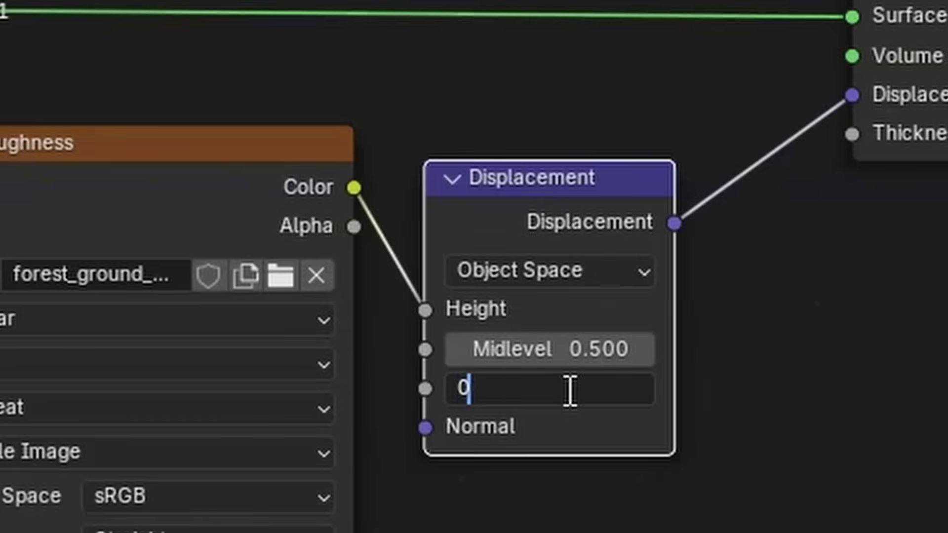
key(Return)
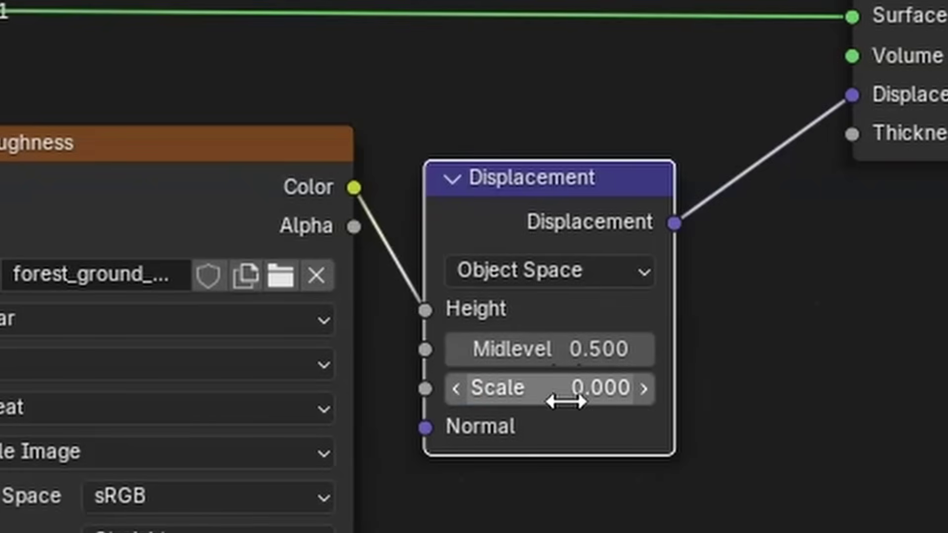
drag(566, 402, 576, 402)
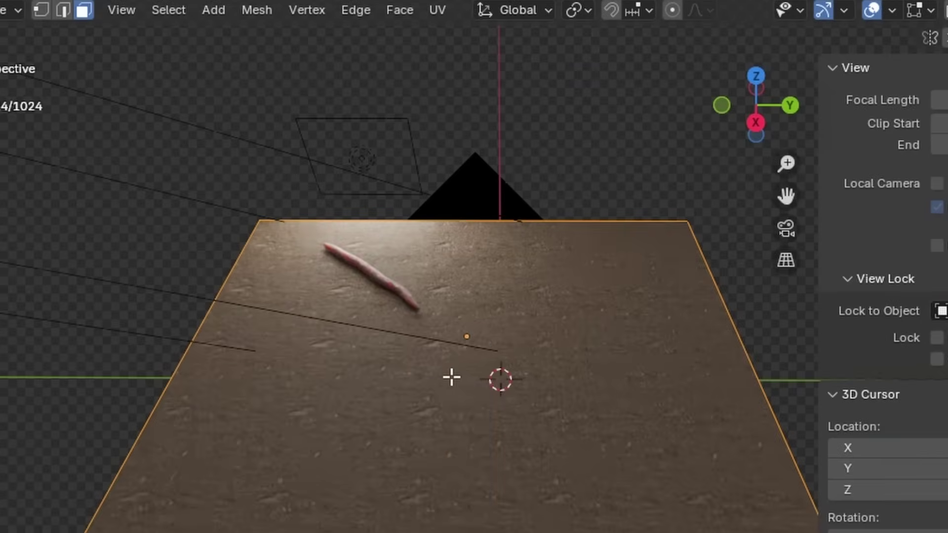
Subdivide the ground plane into a dense grid and reposition it within the camera shot
key(x)
click(363, 416)
right_click(356, 356)
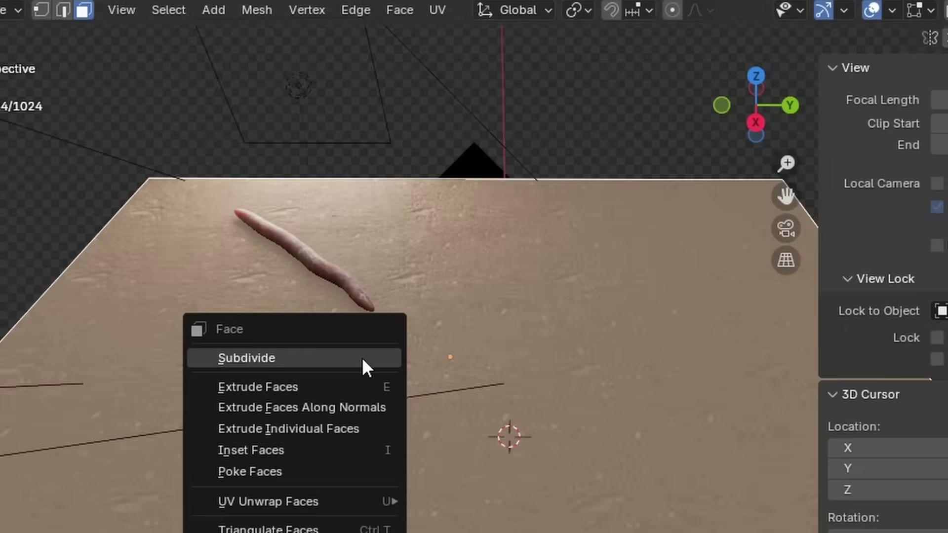
click(362, 358)
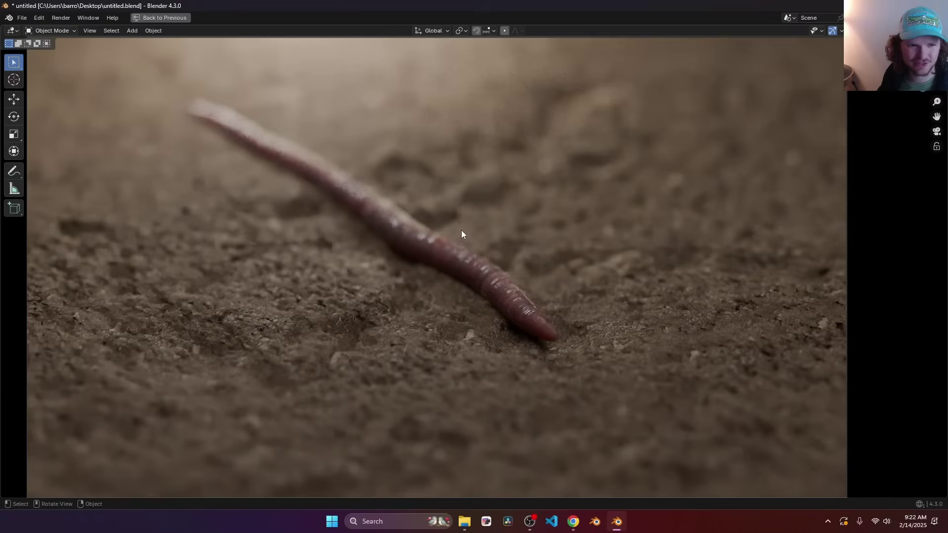
key(g)
click(431, 239)
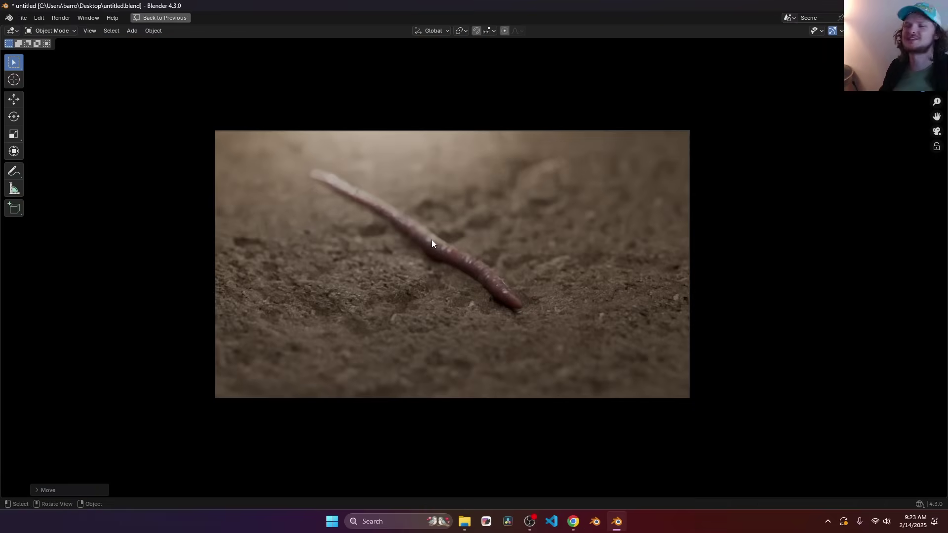